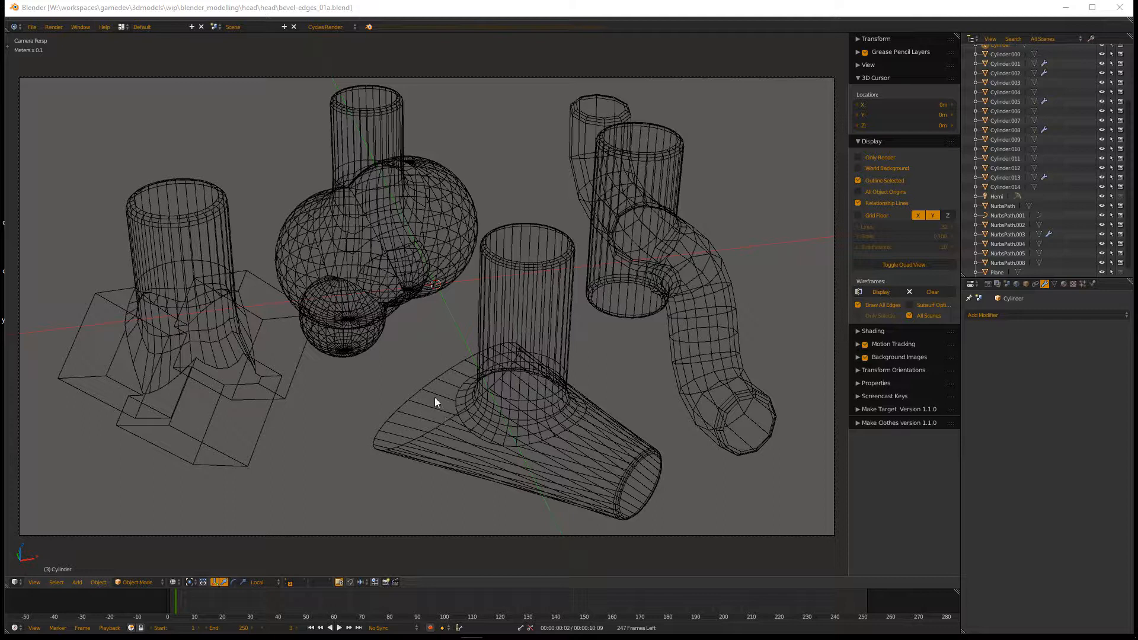
Step: Inspect the finished blended intersection models by selecting each one in the camera view
right_click(577, 441)
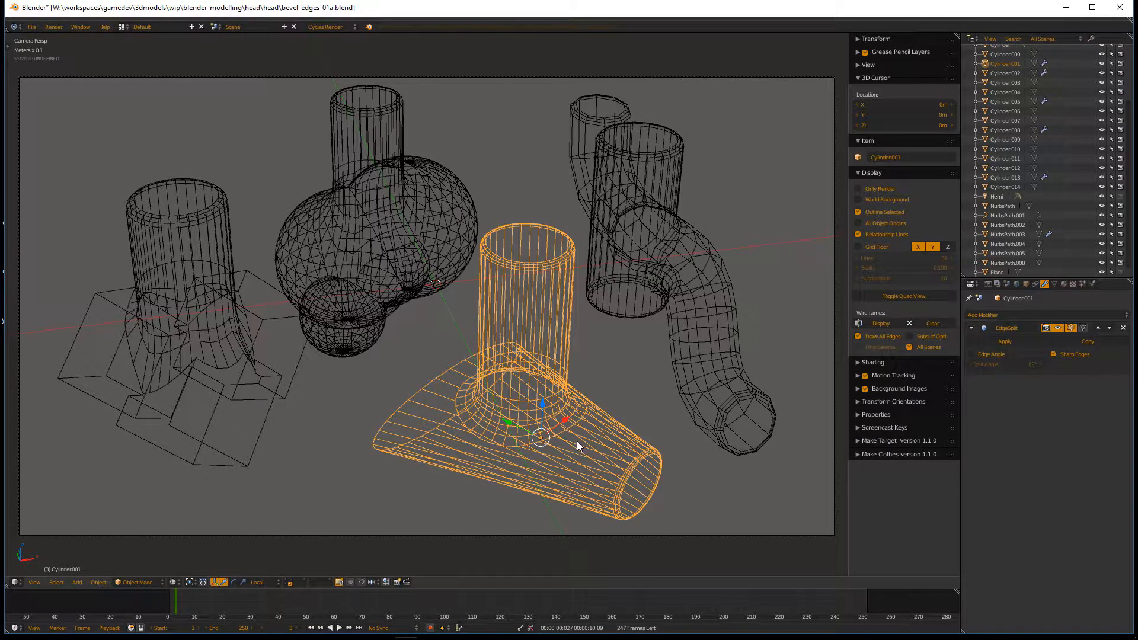
right_click(255, 399)
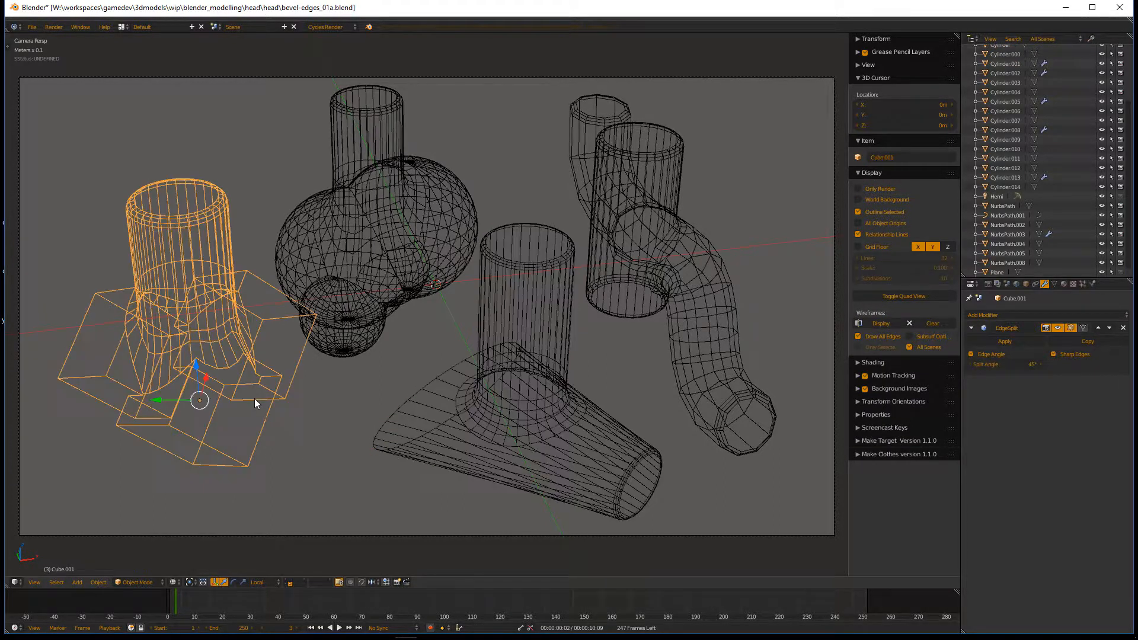
right_click(380, 328)
right_click(645, 319)
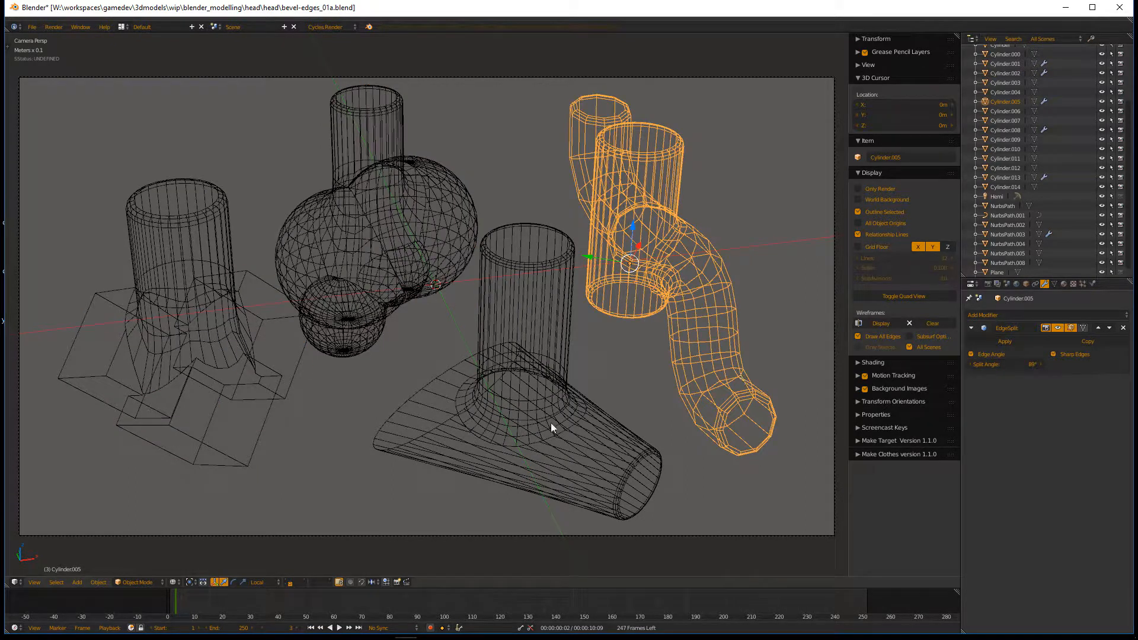
right_click(514, 469)
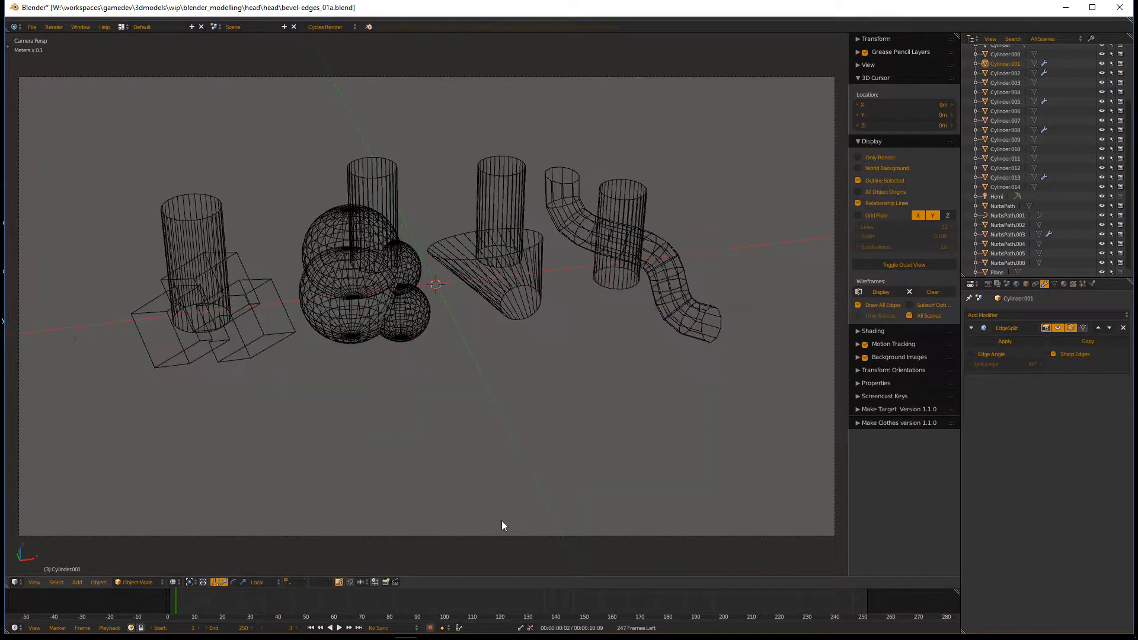
Step: Examine the unmerged source shapes: the cubes, spheres, tapered cone, S-shaped tube and the cylinders intersecting them
scroll(268, 379, "up", 3)
right_click(280, 377)
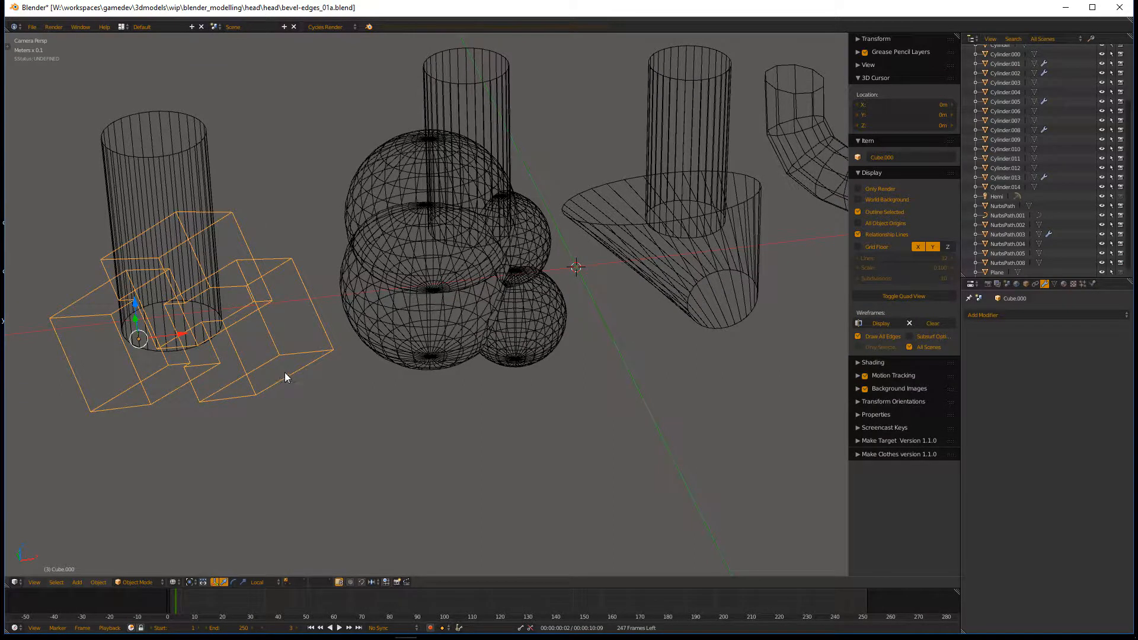
right_click(468, 304)
right_click(718, 292)
middle_click_drag(718, 292, 630, 322, "shift")
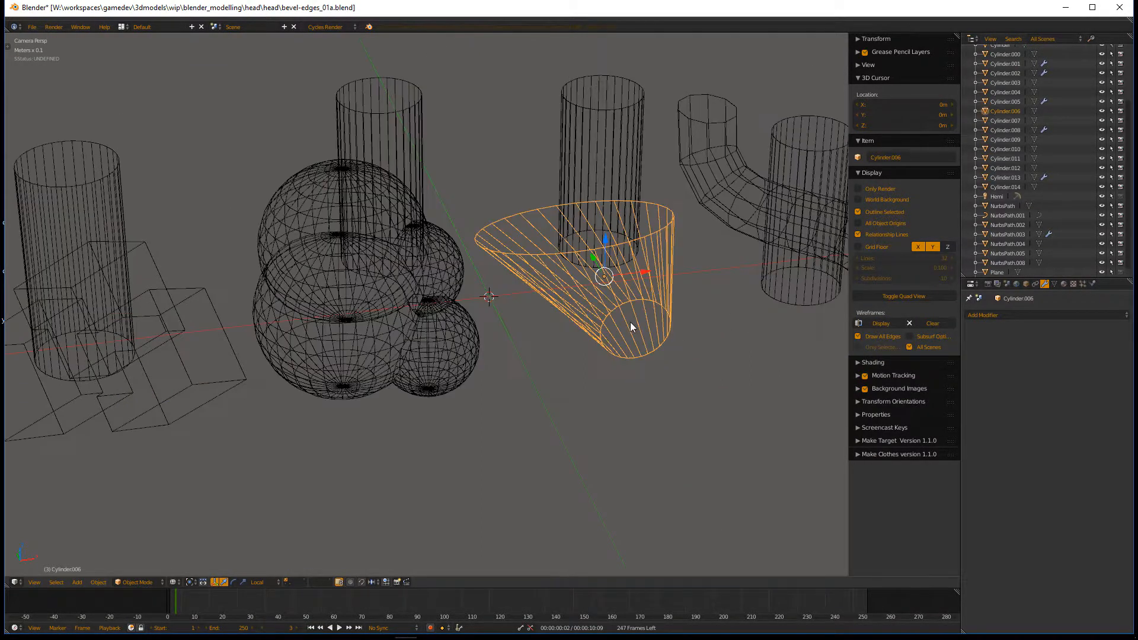
scroll(669, 310, "up", 3)
key("KP_5")
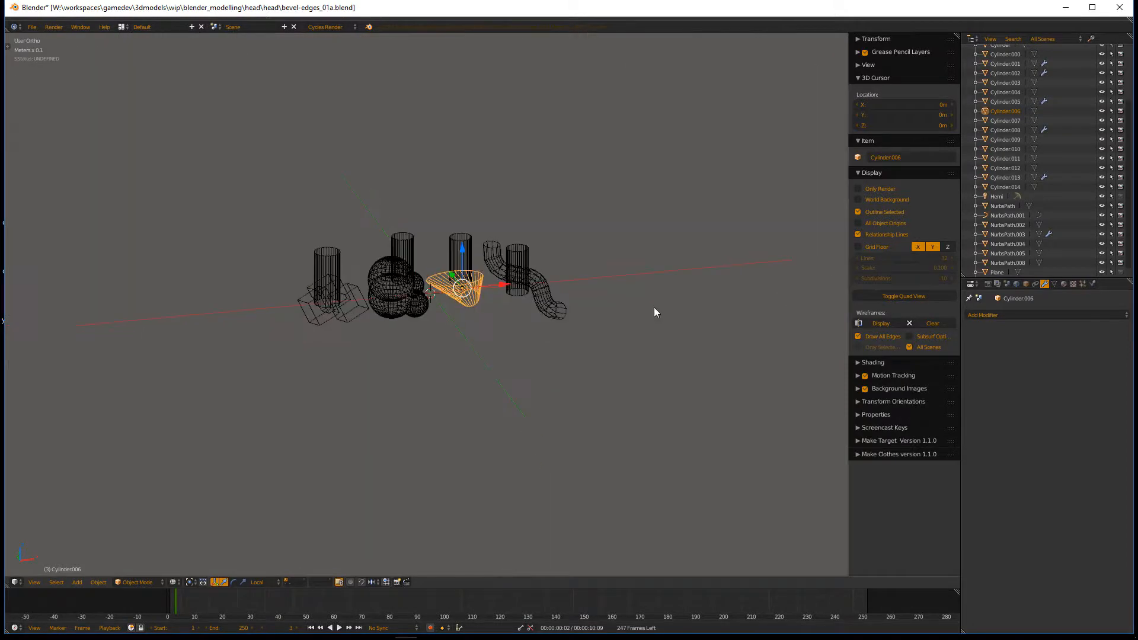
scroll(469, 298, "up", 6)
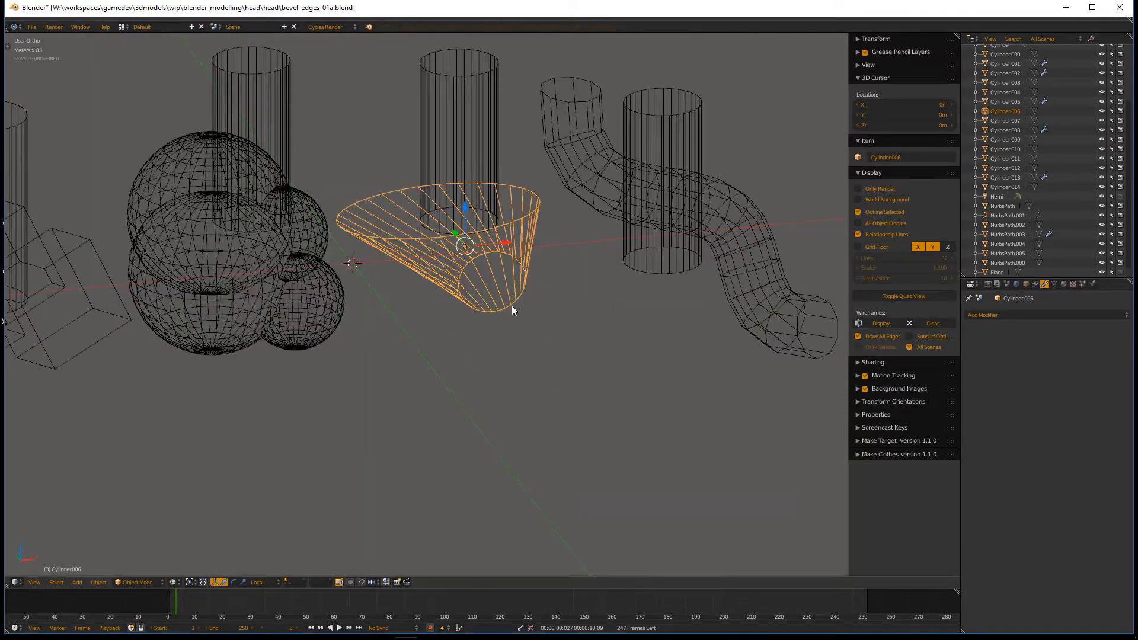
middle_click_drag(513, 309, 655, 312)
right_click(697, 342)
scroll(625, 337, "up", 4)
right_click(677, 321, "shift")
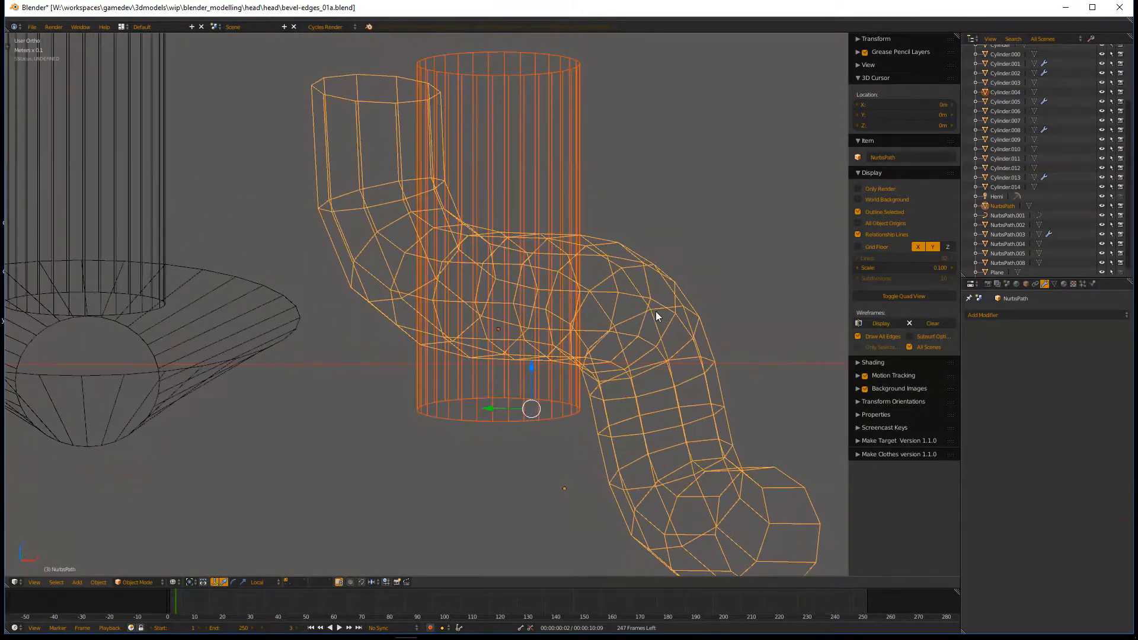
Step: Duplicate the upright cylinder above the tapered cone in place and scale the copy up slightly around it in top view
scroll(656, 313, "down", 4)
middle_click_drag(439, 338, 623, 373, "shift")
right_click(625, 302)
middle_click_drag(625, 303, 592, 347)
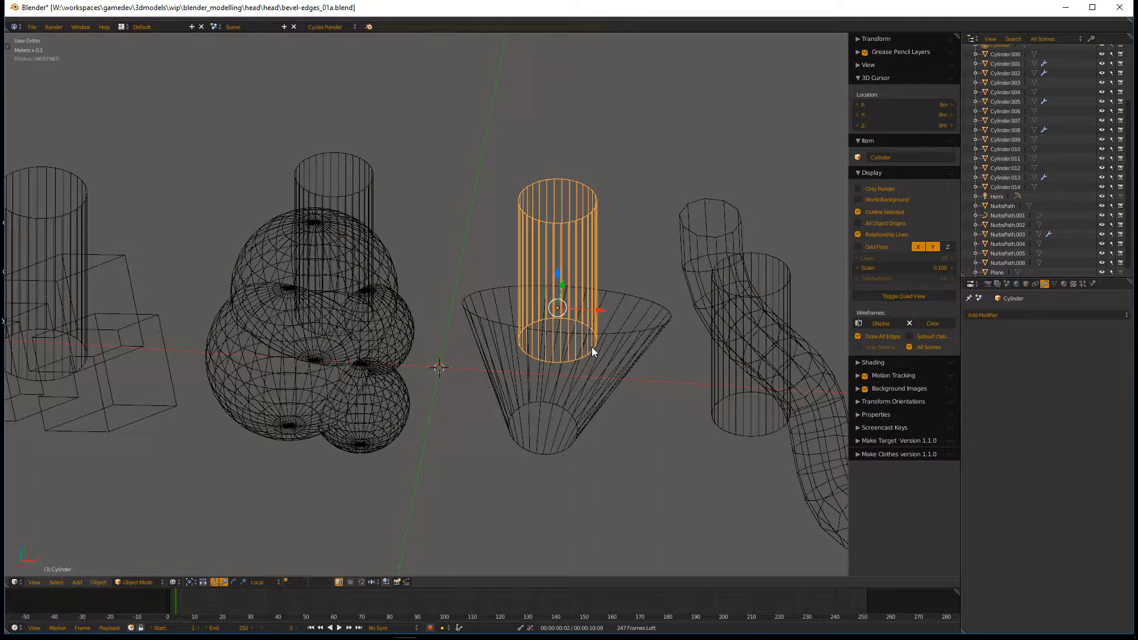
key("KP_7")
scroll(526, 264, "up", 3)
middle_click_drag(623, 270, 529, 268, "shift")
key("shift+d")
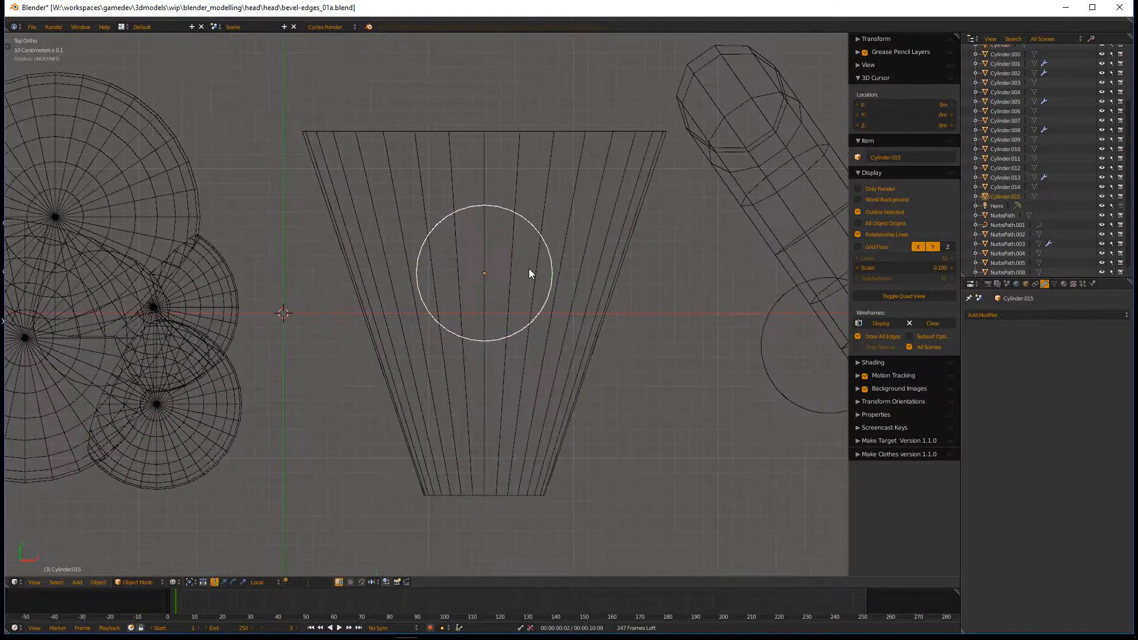
key("s")
left_click(542, 278)
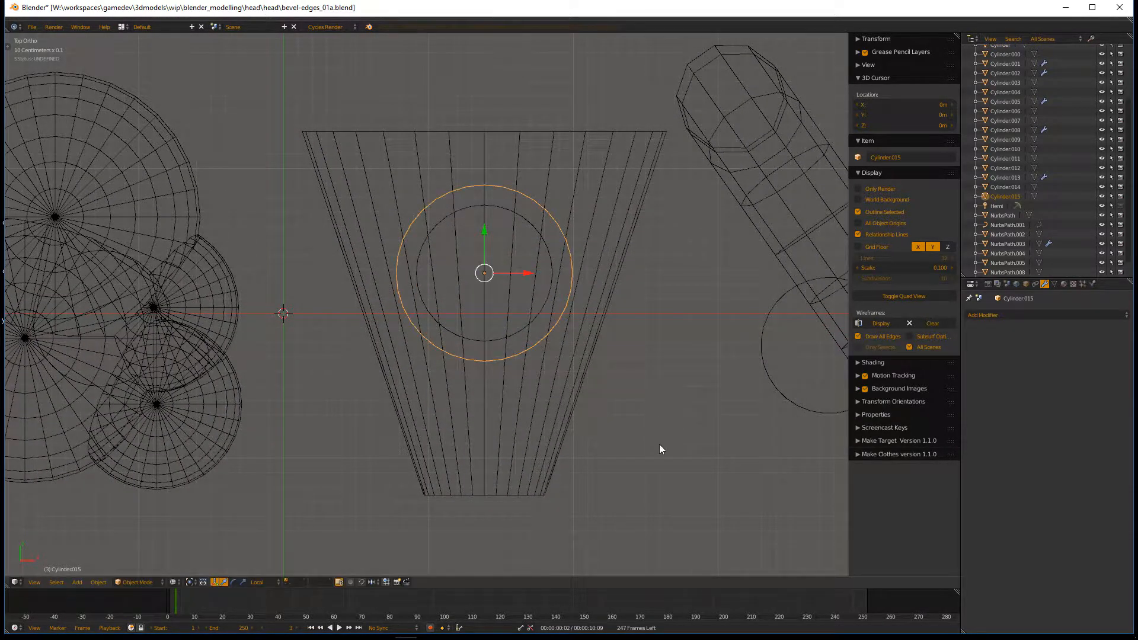
Step: Add a Boolean modifier to the tapered cone, set it to Union with the enlarged cylinder copy, and apply it
middle_click_drag(658, 464, 648, 417)
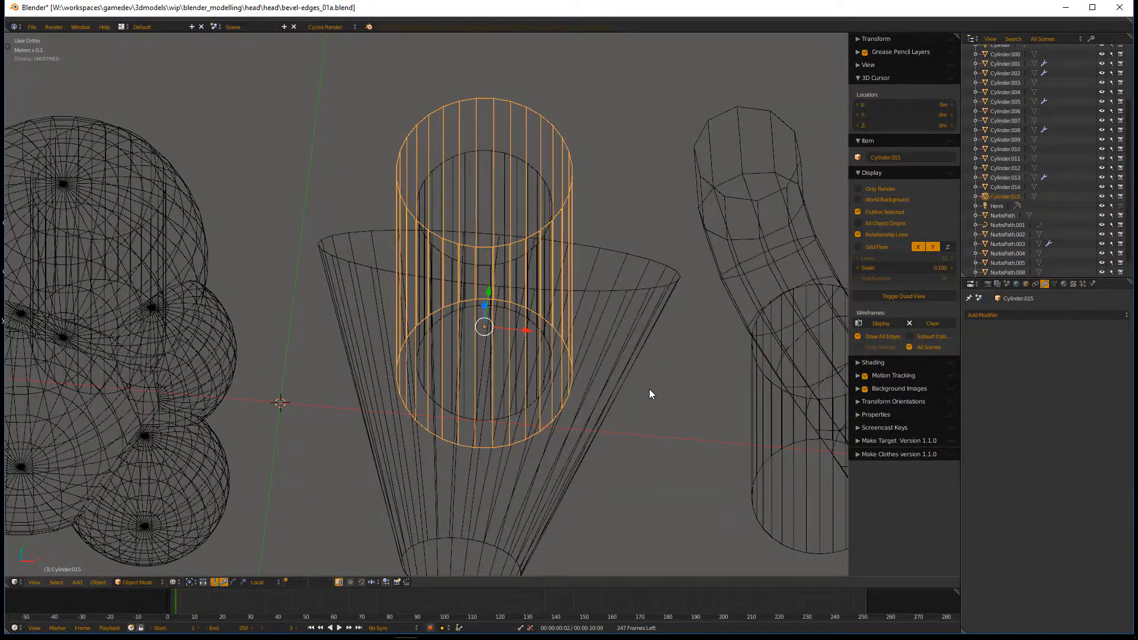
middle_click_drag(650, 397, 640, 371)
right_click(618, 357)
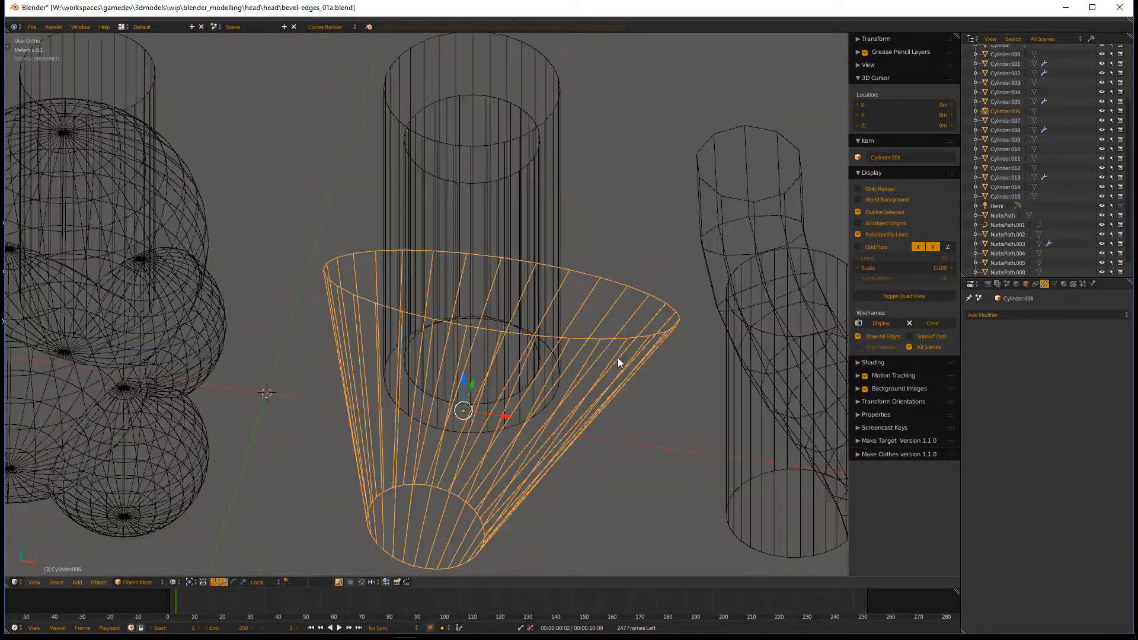
left_click(1002, 321)
left_click(945, 358)
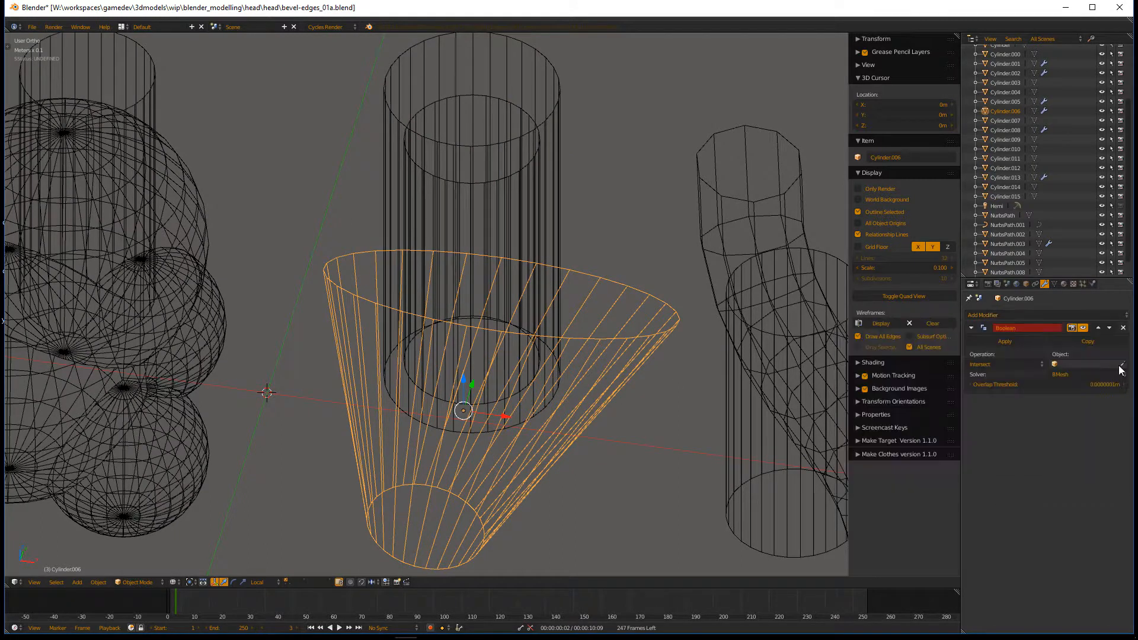
left_click(1122, 365)
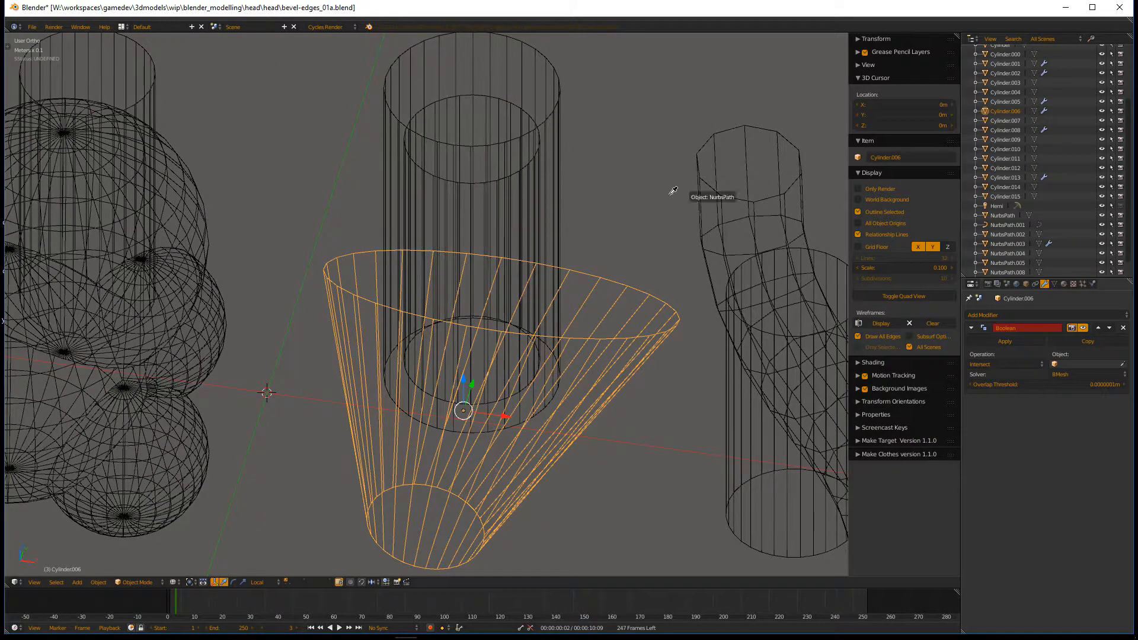
left_click(560, 98)
left_click(1010, 364)
left_click(1002, 344)
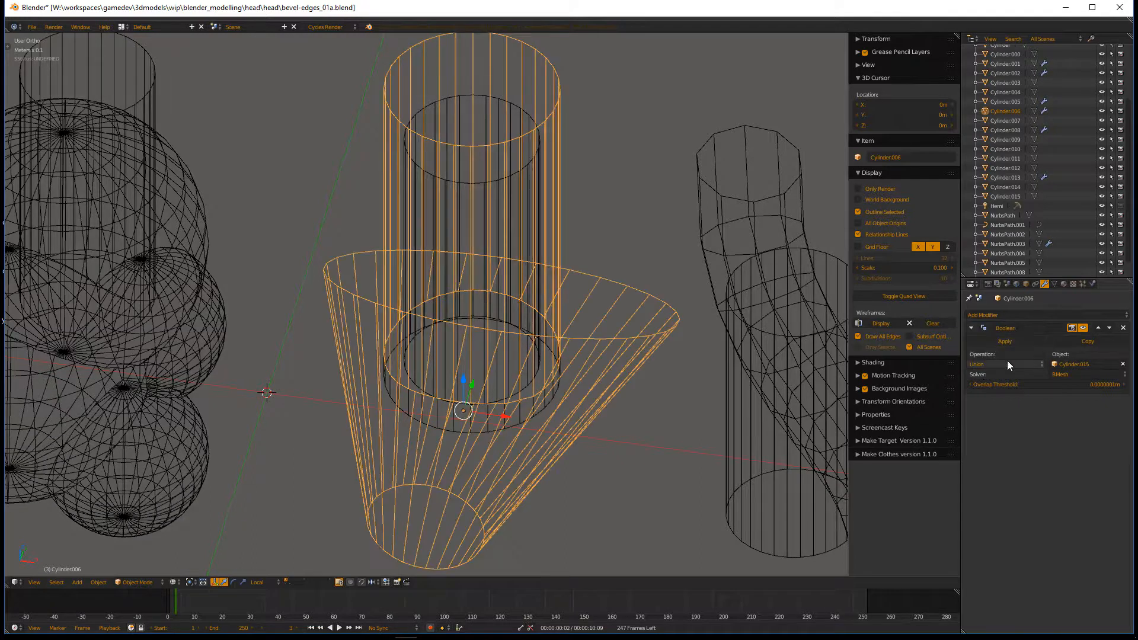
left_click(1015, 340)
Step: Delete the enlarged cylinder copy that served as the Boolean object
right_click(558, 87)
key("x")
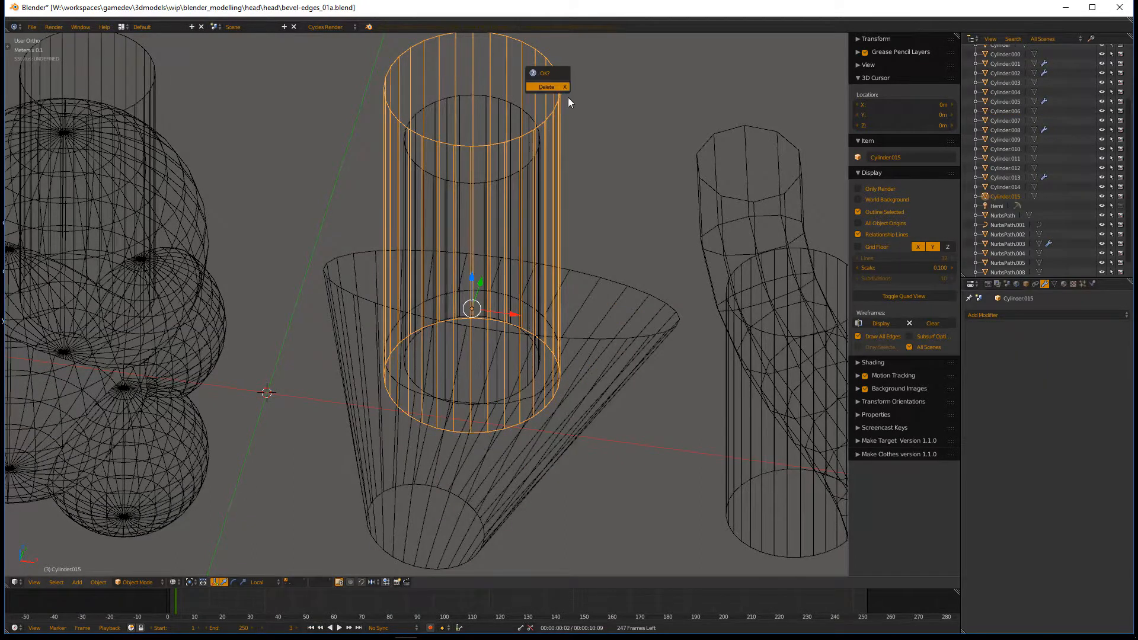
left_click(563, 90)
Step: Lower the top face of the merged mesh's wide cylinder along Z to leave a short collar on the cone
right_click(552, 141)
key("Tab")
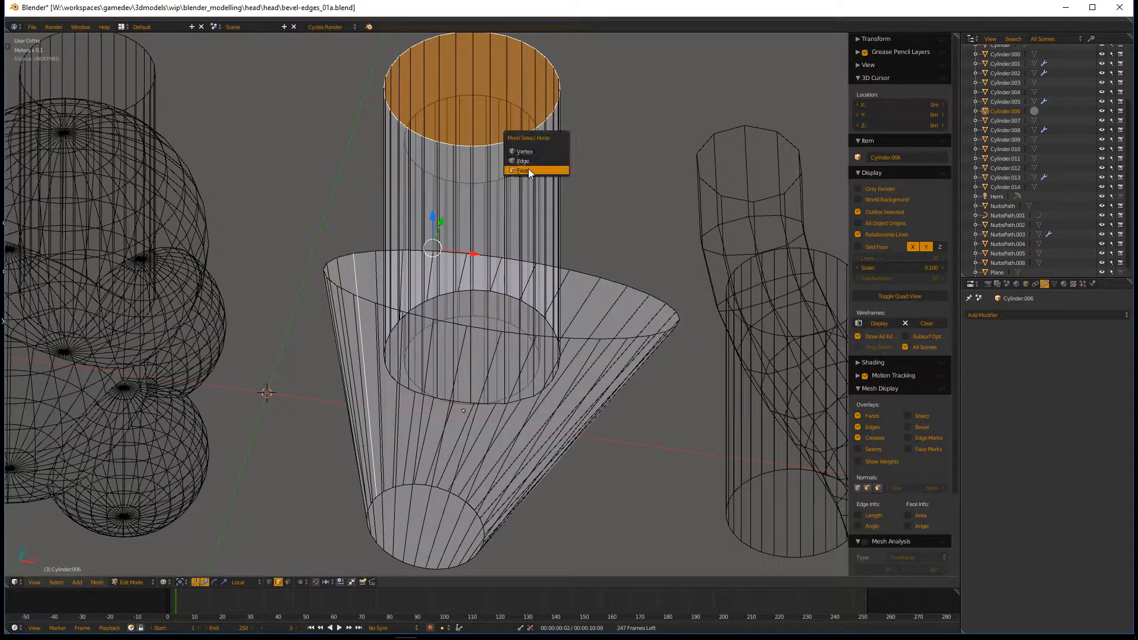
left_click(530, 171)
left_click_drag(471, 62, 468, 310)
left_click(467, 310)
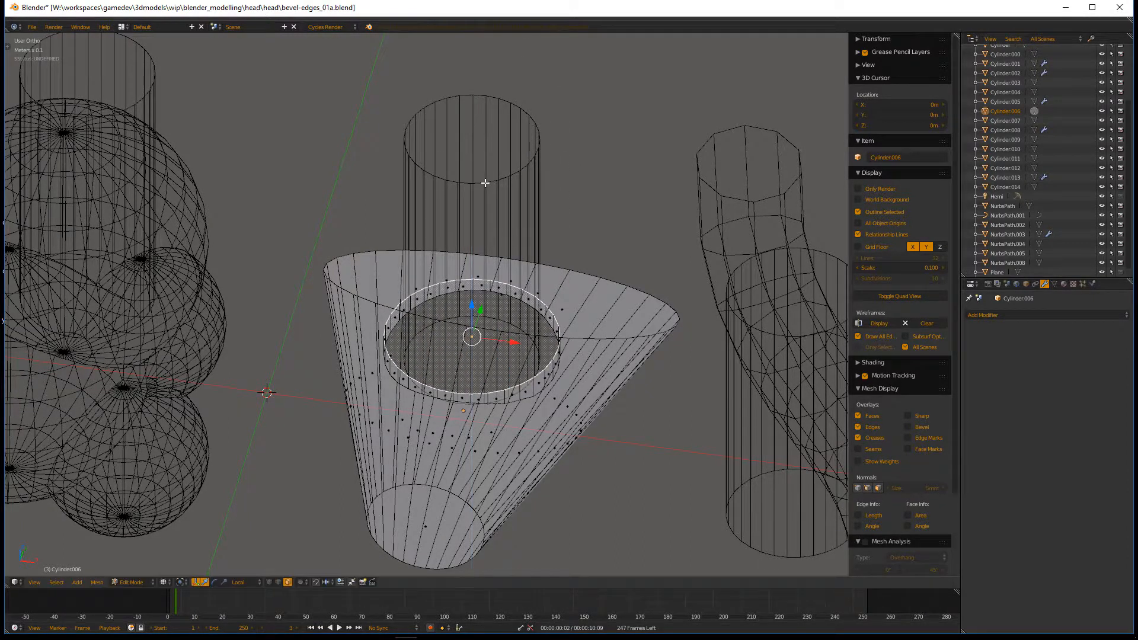
Step: Raise the narrow cylinder's bottom face along Z to the height of the collar's top
key("Tab")
right_click(494, 183)
key("Tab")
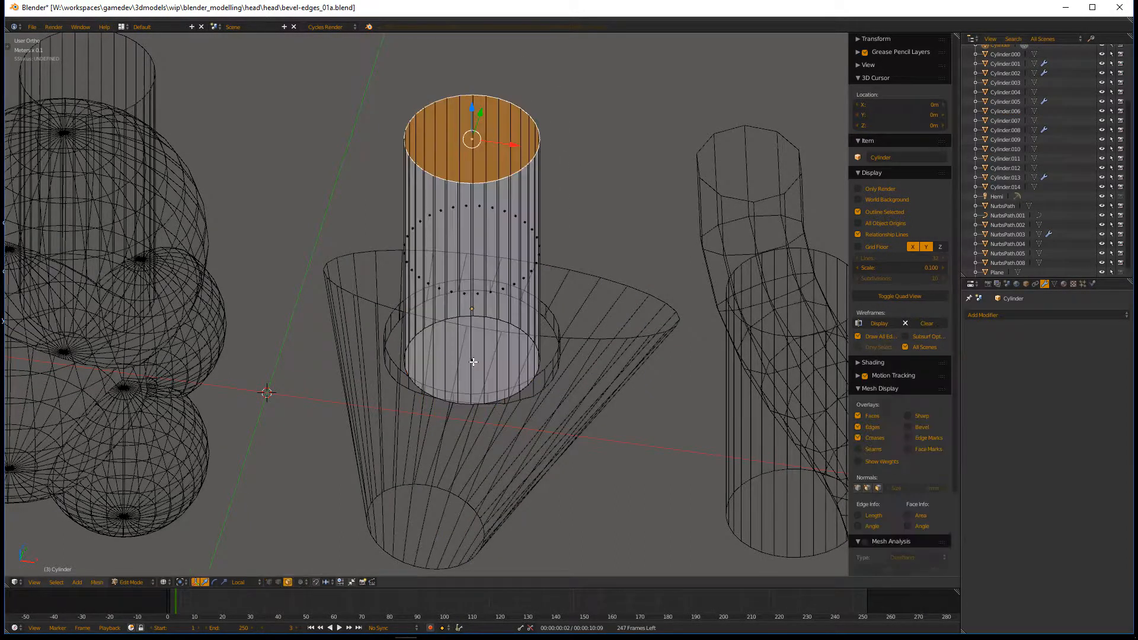
right_click(469, 321)
key("g")
key("z")
key("z")
left_click(468, 310)
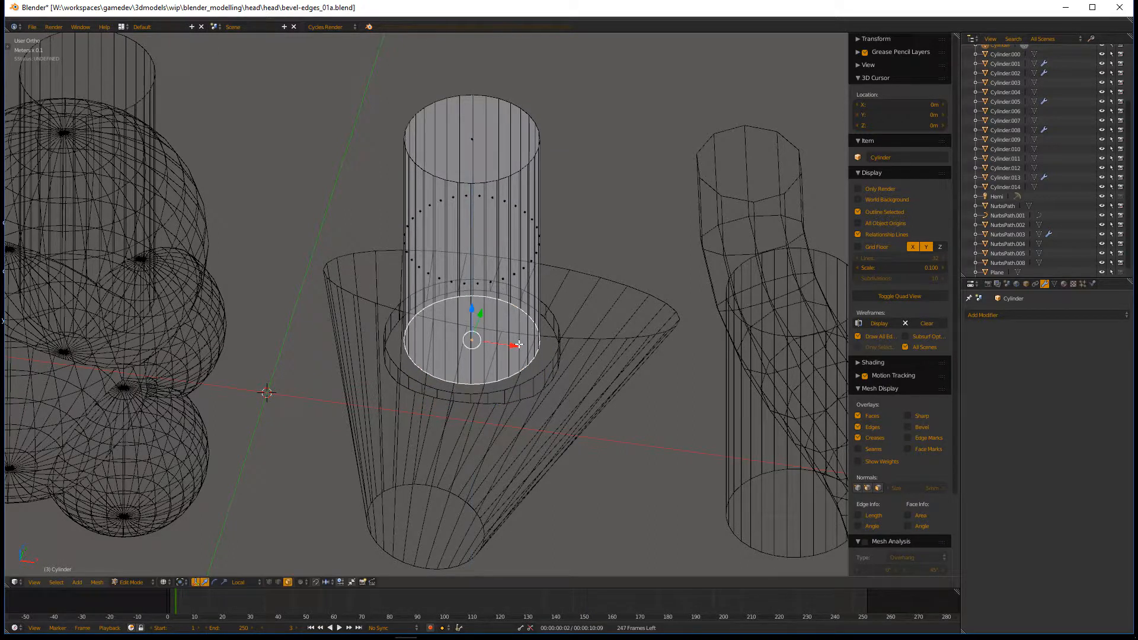
Step: Join the narrow cylinder with the collared cone into one mesh and open it for editing
middle_click_drag(468, 310, 520, 291)
key("Tab")
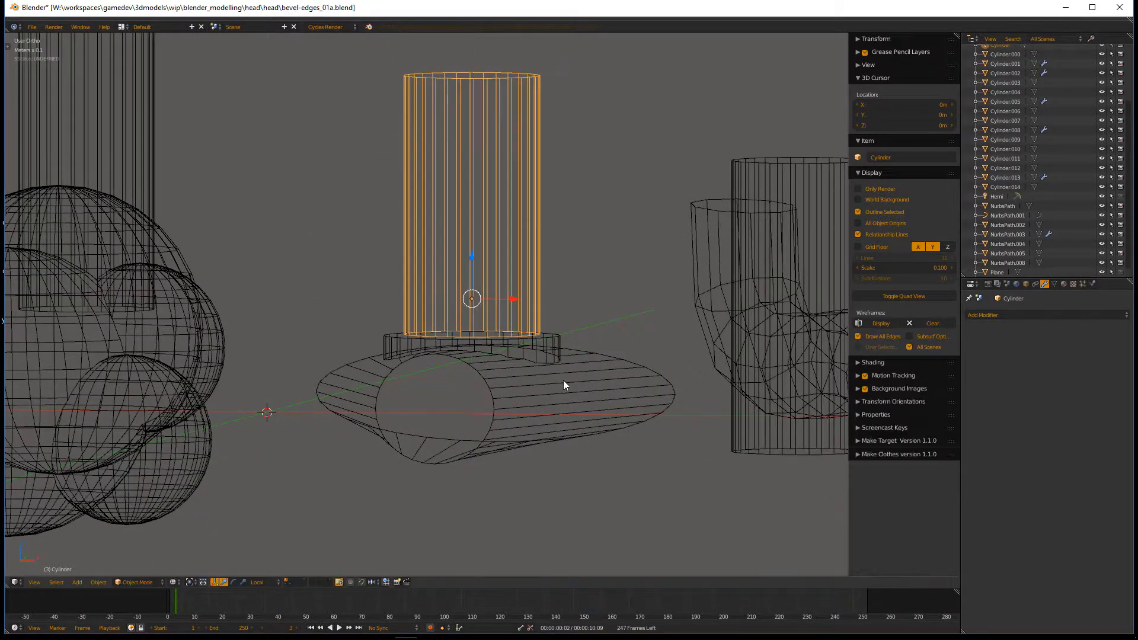
right_click(563, 380, "shift")
key("Tab")
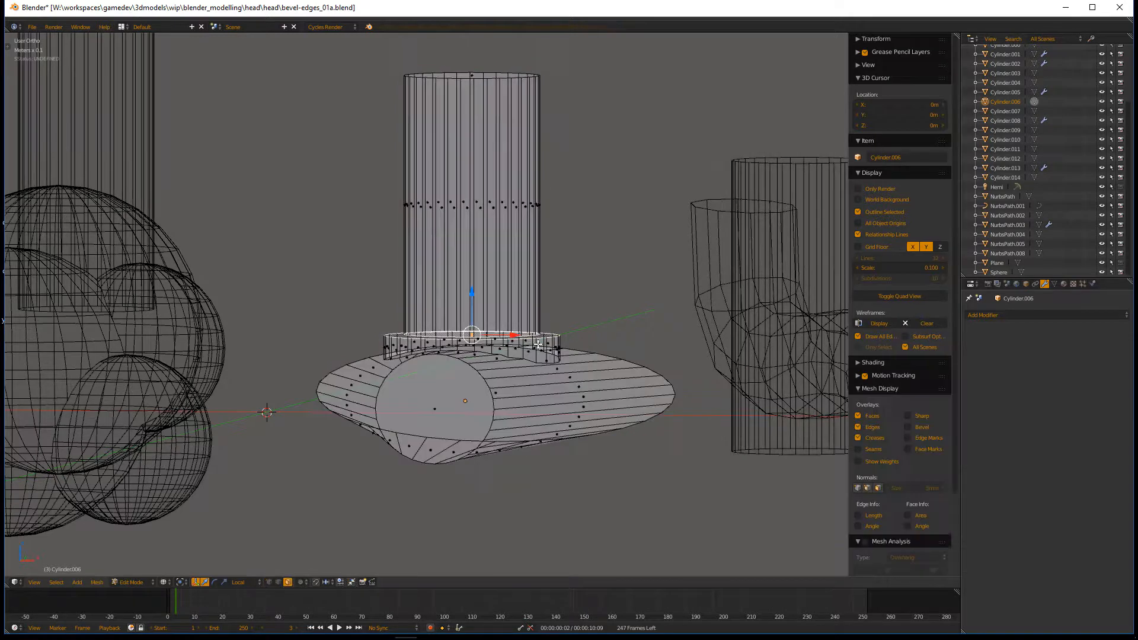
Step: Bridge the edge loops between the narrow cylinder's base and the collar's top rim
middle_click_drag(584, 320, 570, 334)
scroll(537, 339, "up", 6)
middle_click_drag(501, 334, 574, 330, "shift")
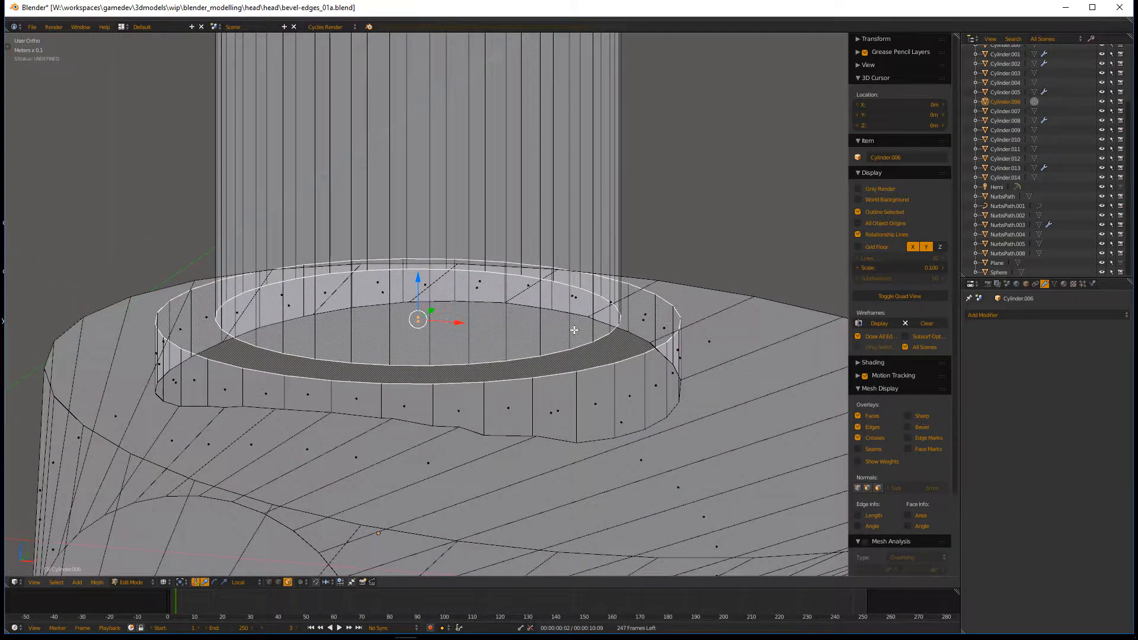
key("ctrl+e")
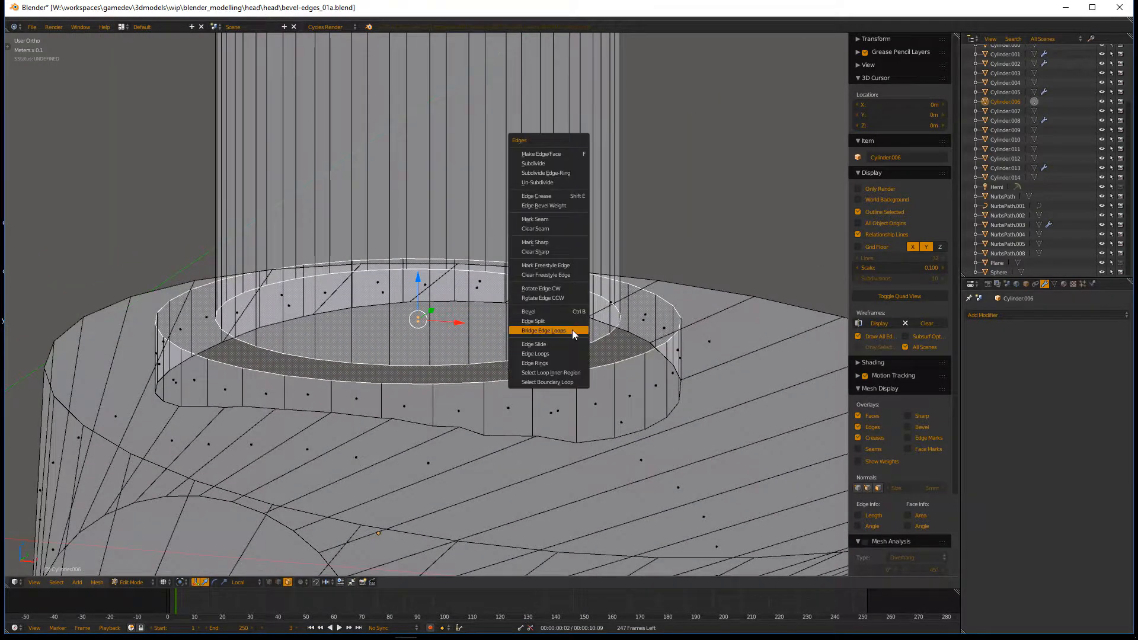
left_click(566, 330)
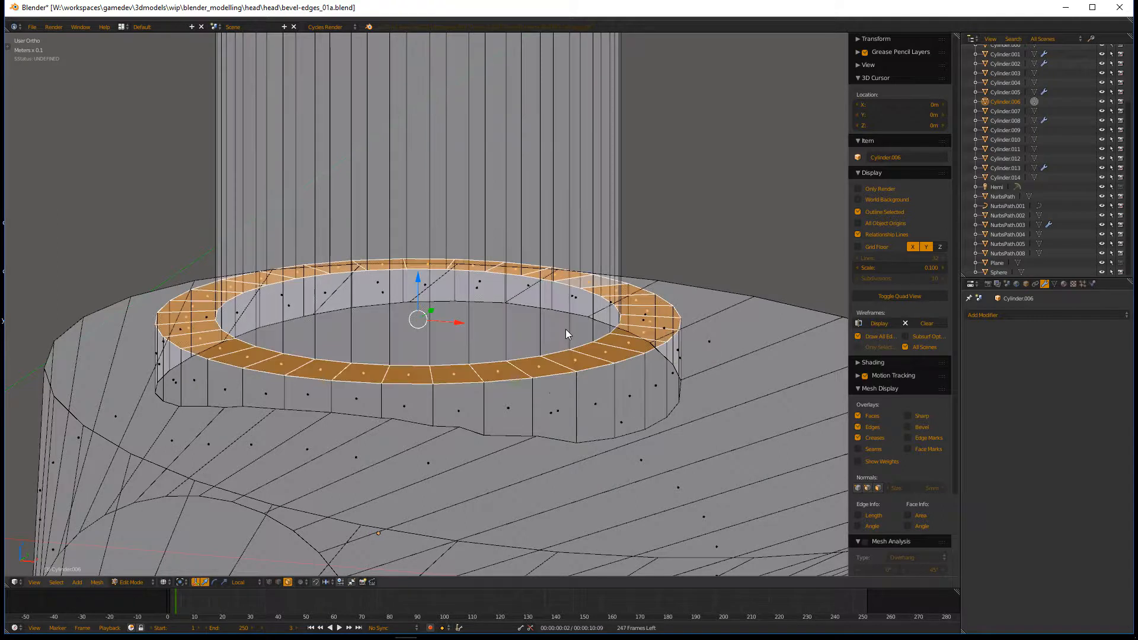
Step: Remove the collar's outer top edge loop so the surface slopes directly from the cylinder's base to the cone
key("x")
left_click(602, 366)
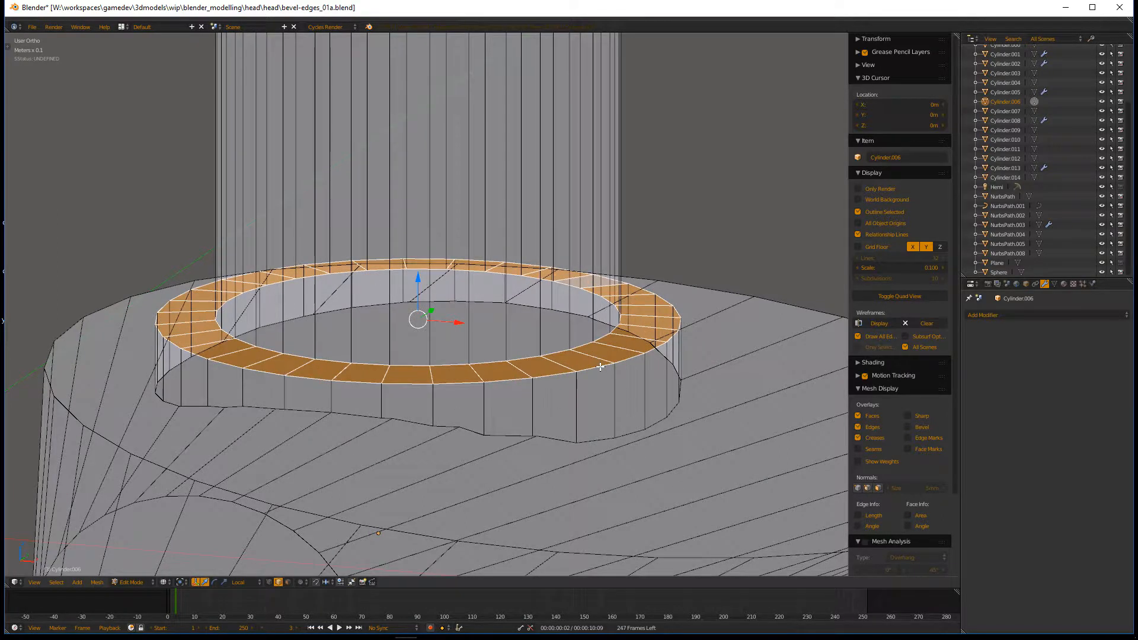
key("x")
left_click(668, 371)
scroll(668, 371, "down", 2)
Step: Add an edge loop around the cylinder just above its base, with an edge slide of about 0.97
right_click(629, 315, "alt")
scroll(629, 316, "down", 3)
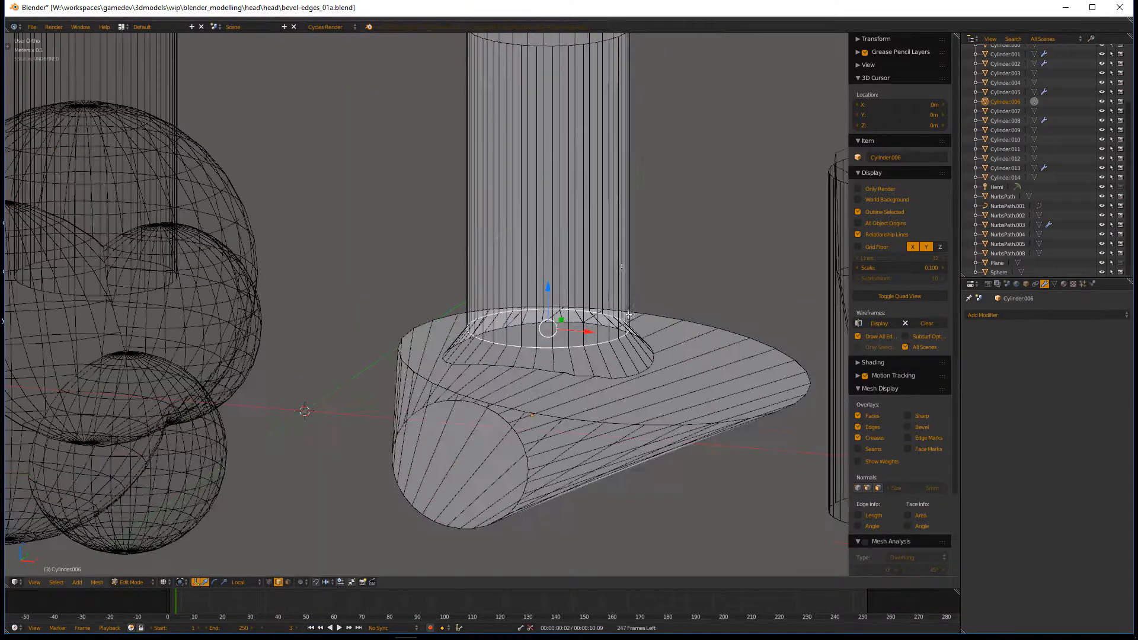
middle_click_drag(621, 266, 600, 325, "shift")
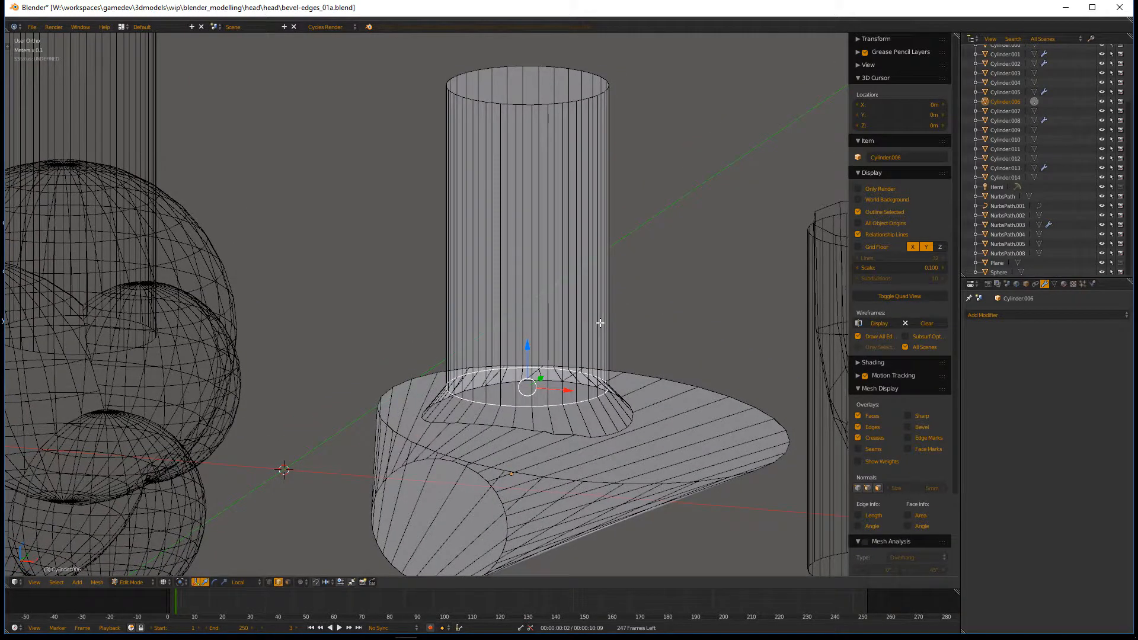
key("g")
key("g")
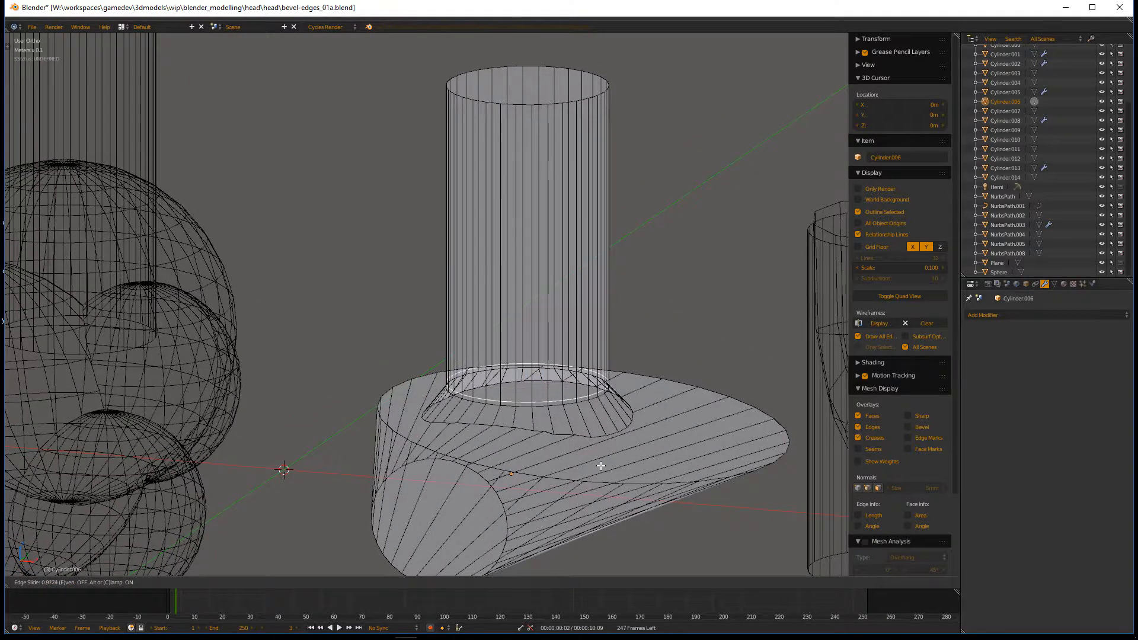
left_click(599, 465)
Step: Vertex-slide the edge loop at the cylinder's base partway down the sloped surface toward the cone
key("KP_1")
scroll(527, 411, "up", 8)
middle_click_drag(585, 298, 463, 335, "shift")
right_click(471, 222)
right_click(471, 222, "alt")
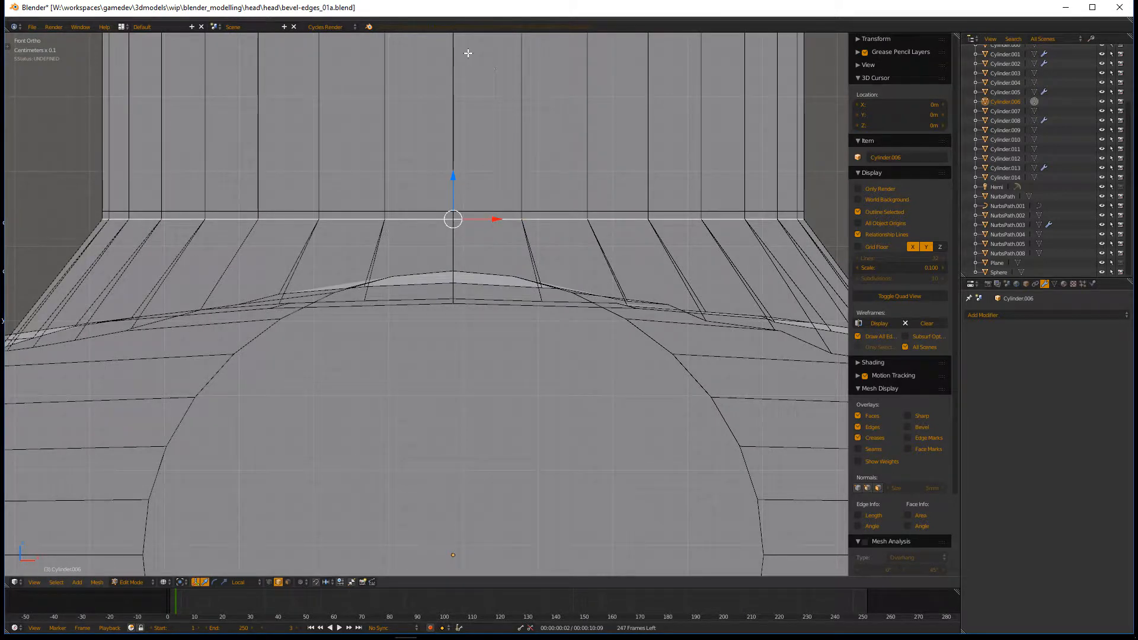
key("ctrl+v")
key("shift+v")
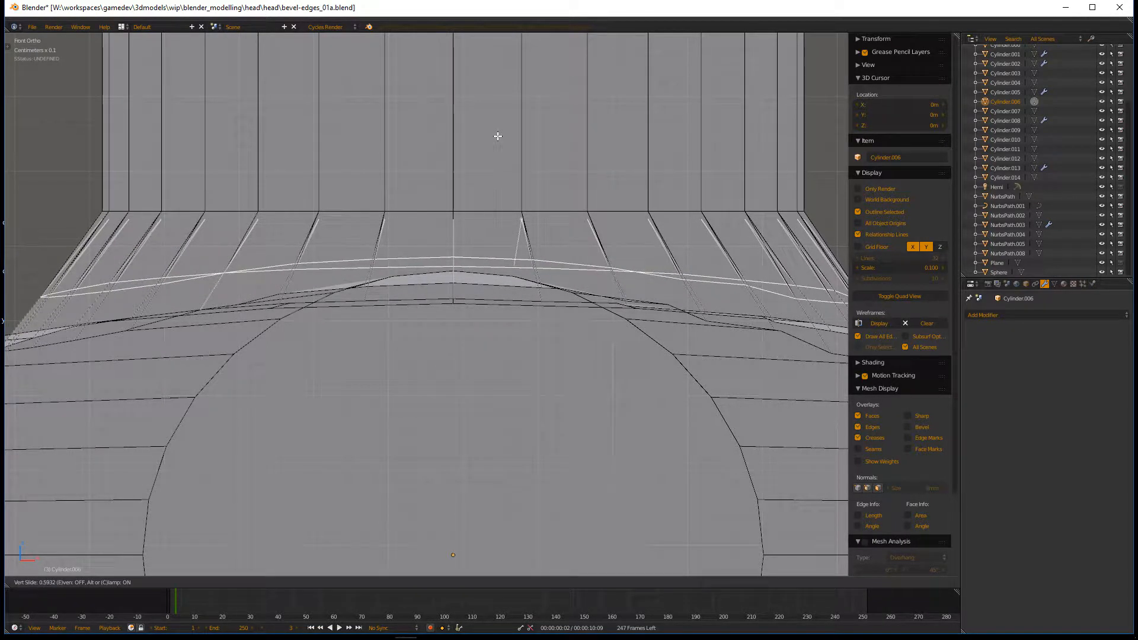
left_click(594, 156)
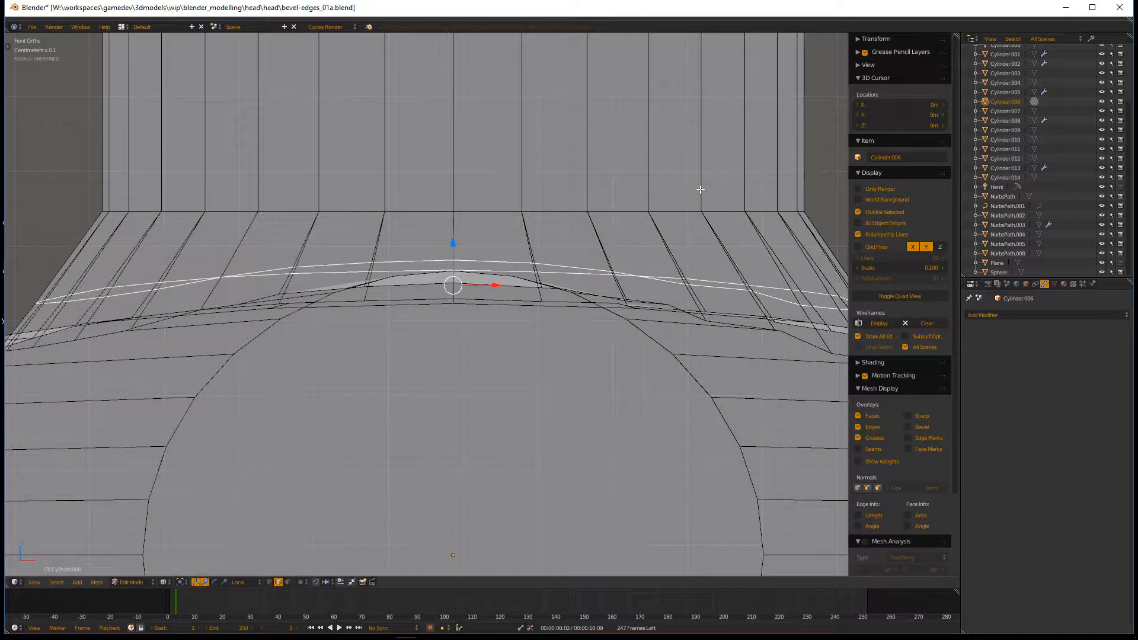
Step: Scale the lowered loop inward to about 0.93 and raise it slightly to curve the transition
key("s")
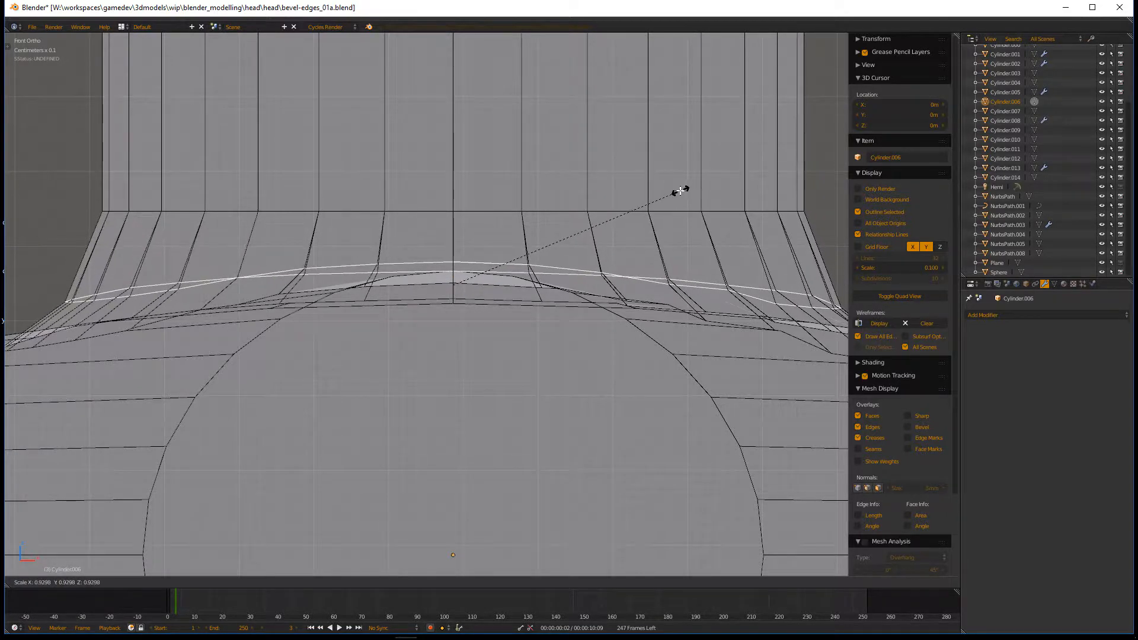
left_click(679, 192)
left_click_drag(456, 240, 457, 236)
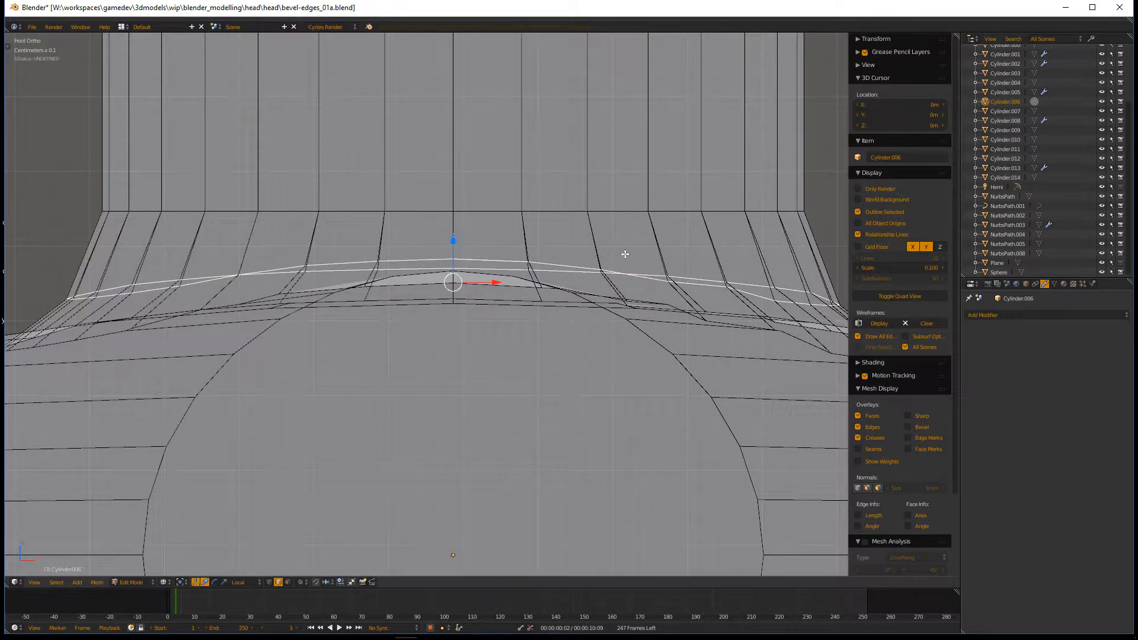
Step: Insert a centred edge loop in the transition between the cylinder's base and the lowered loop
right_click(486, 210, "alt")
key("ctrl+r")
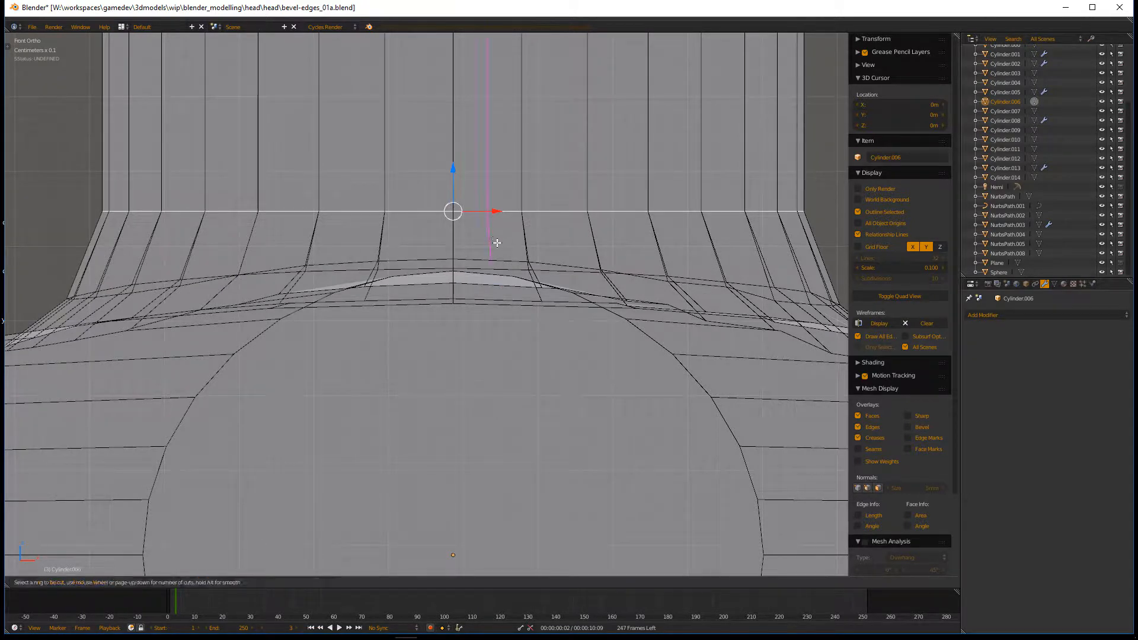
left_click(457, 248)
left_click(457, 248)
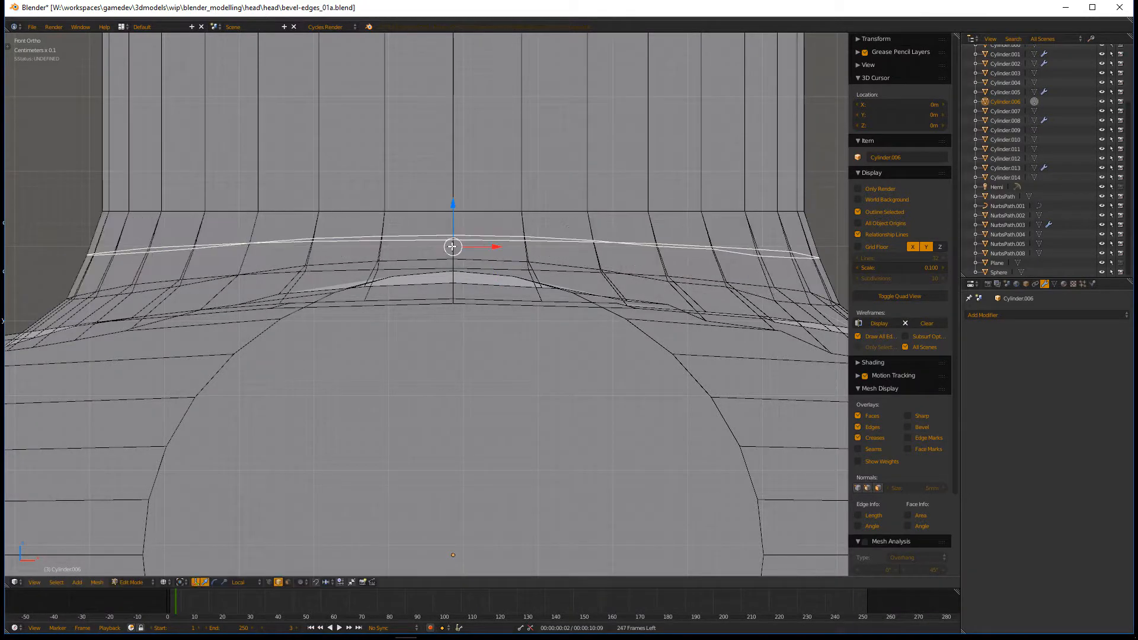
middle_click_drag(736, 275, 705, 282)
key("ctrl+b")
right_click(736, 255)
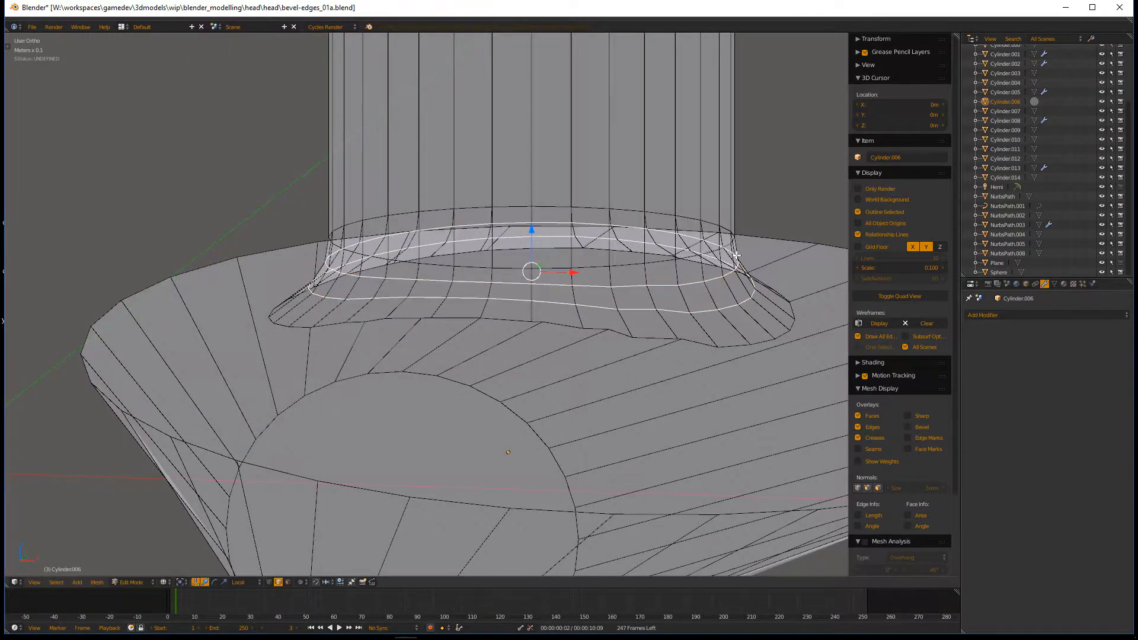
Step: Shade the finished cone-and-cylinder object smooth and give it an Edge Split modifier with a 45° split angle
key("z")
scroll(736, 255, "down", 2)
middle_click_drag(692, 217, 587, 238)
key("a")
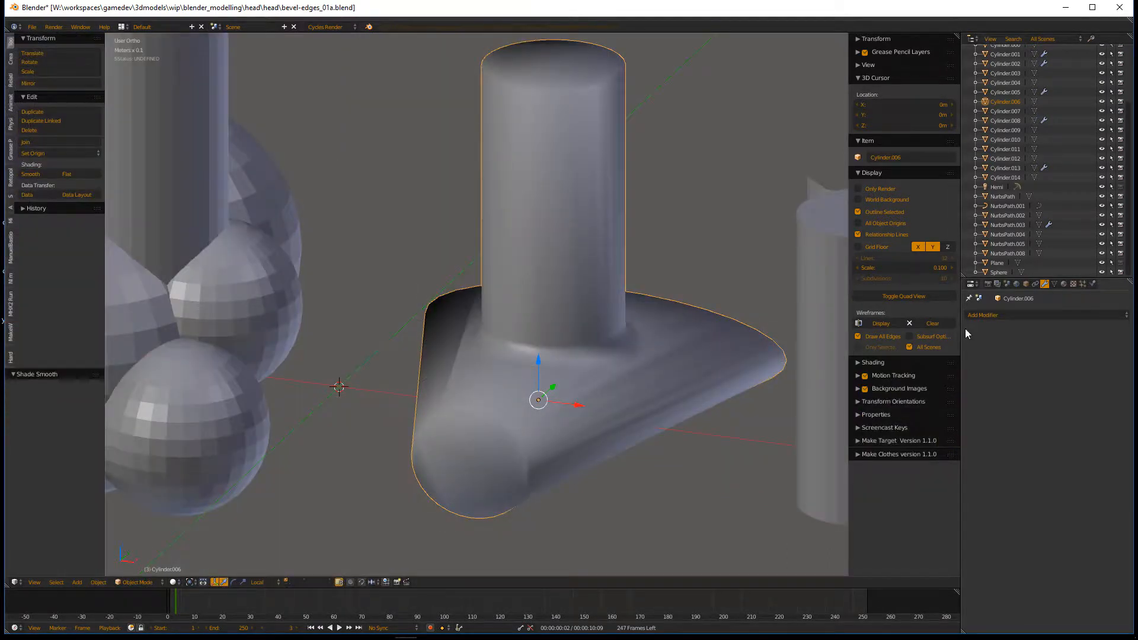
left_click(967, 314)
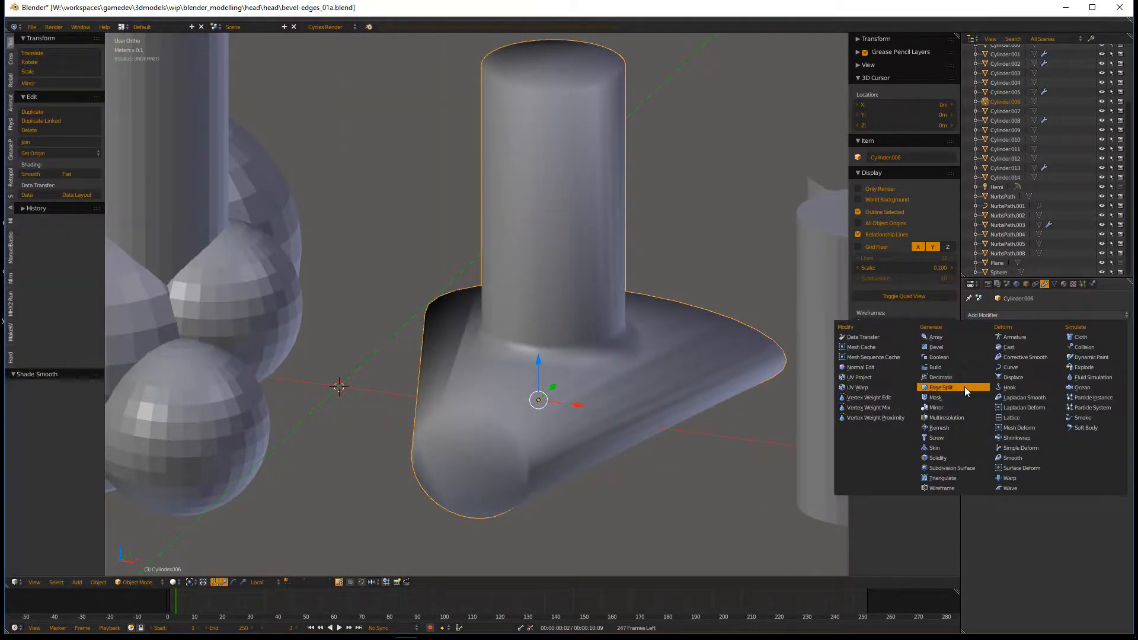
left_click(965, 387)
left_click(1000, 365)
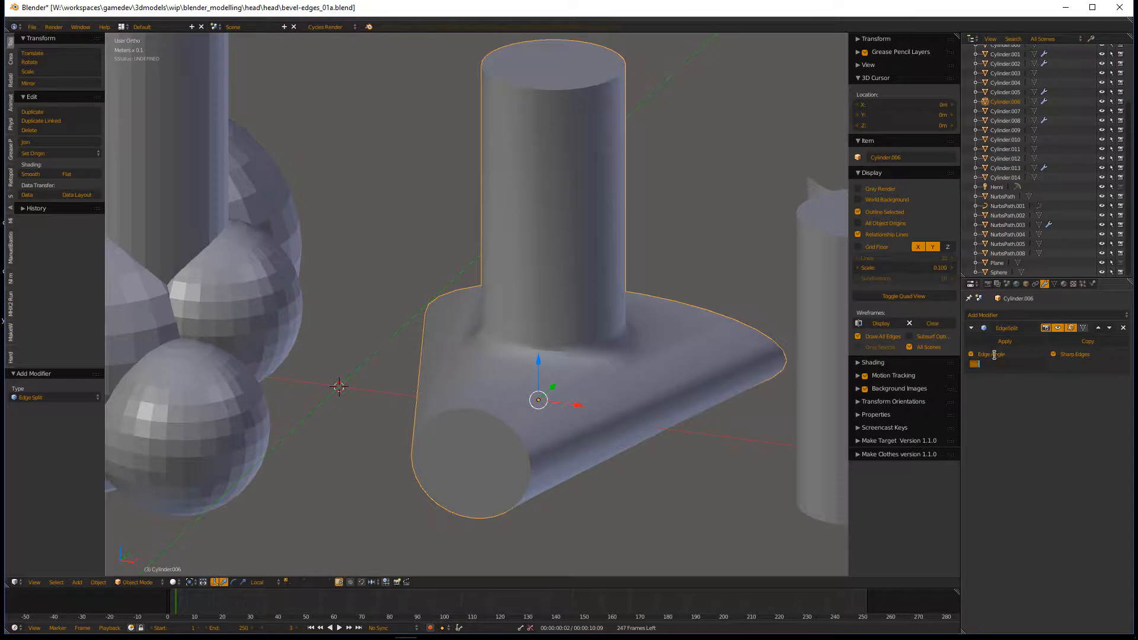
type("45")
key("Return")
Step: Duplicate the sphere cluster's cylinder in place, scale the copy up to about 1.48 and lower it about 1.6 cm
middle_click_drag(226, 340, 510, 372)
scroll(276, 369, "down", 2)
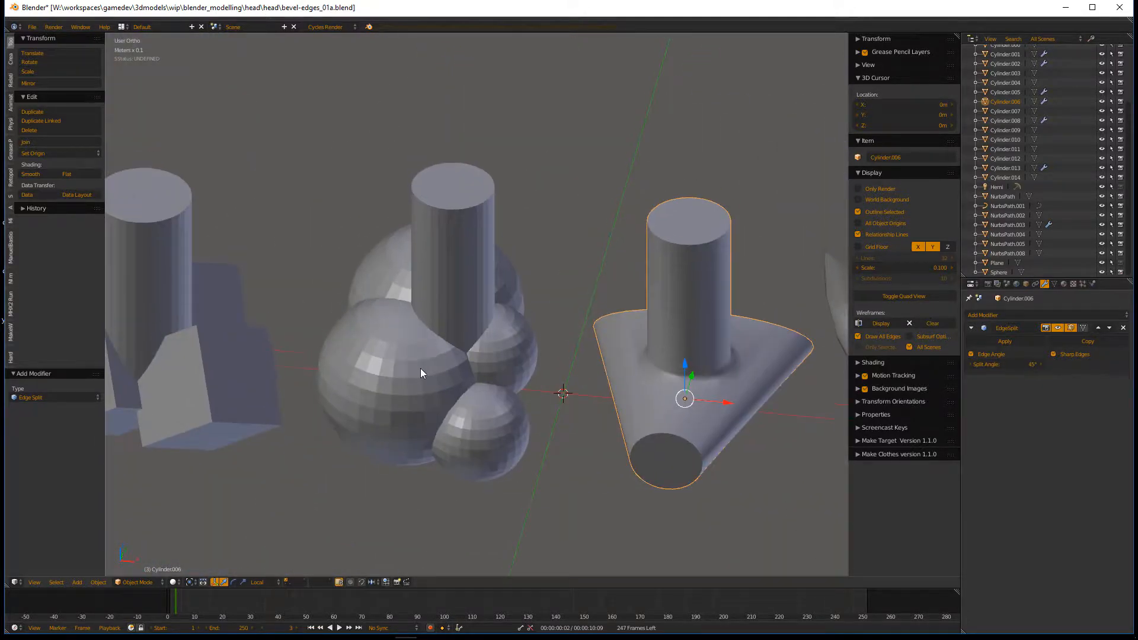
scroll(420, 368, "up", 4)
right_click(503, 185)
key("KP_7")
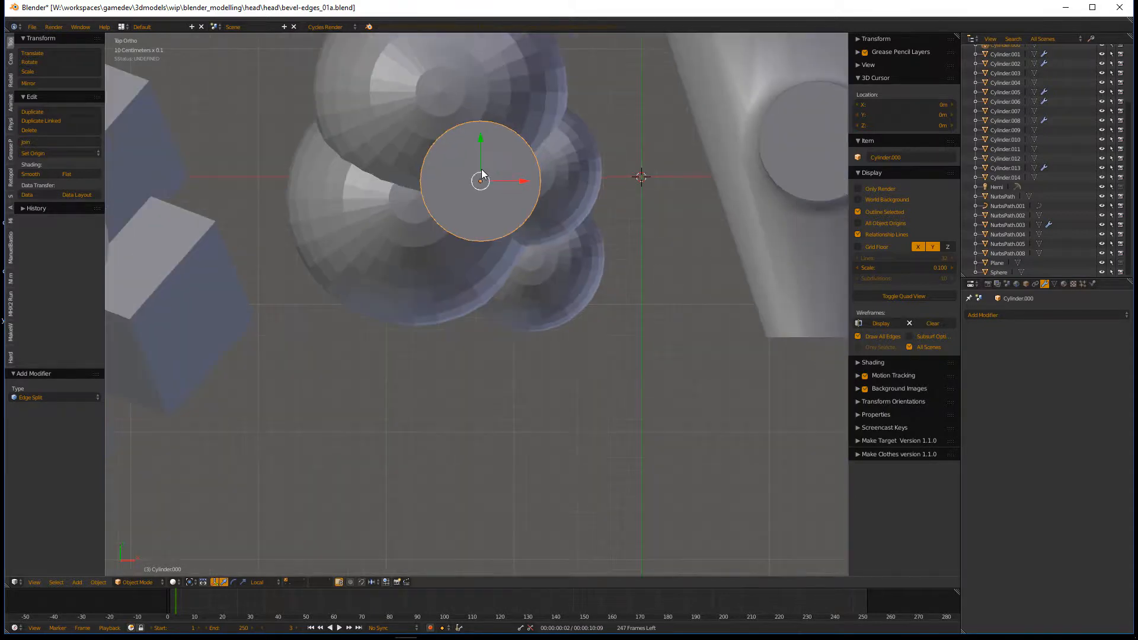
key("shift+d")
right_click(481, 169)
key("s")
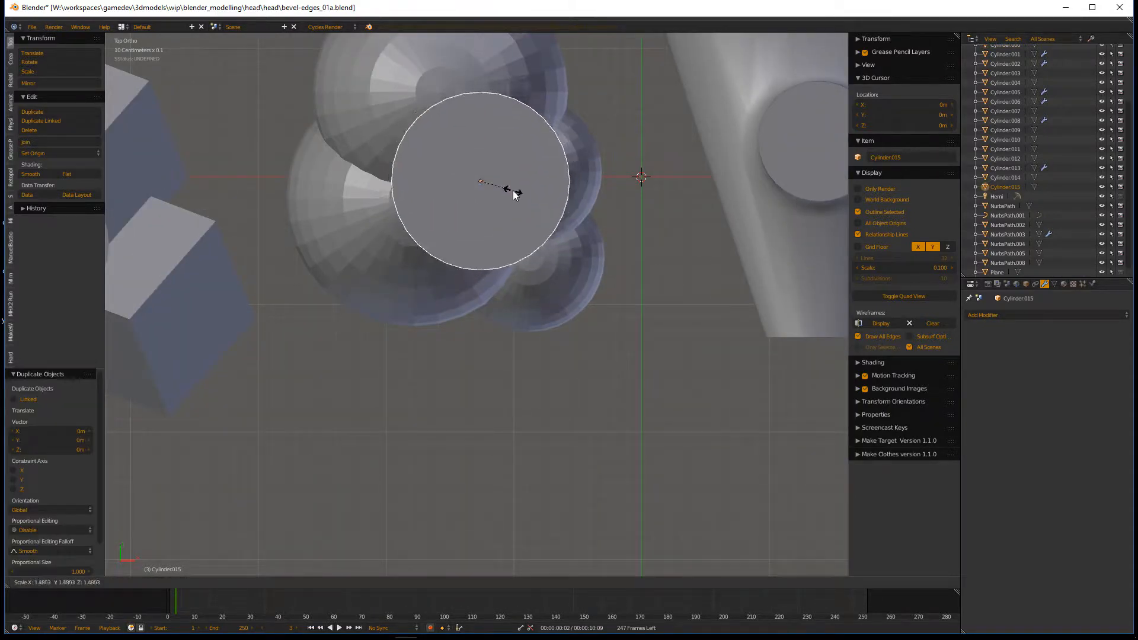
left_click(513, 190)
middle_click_drag(568, 316, 471, 204)
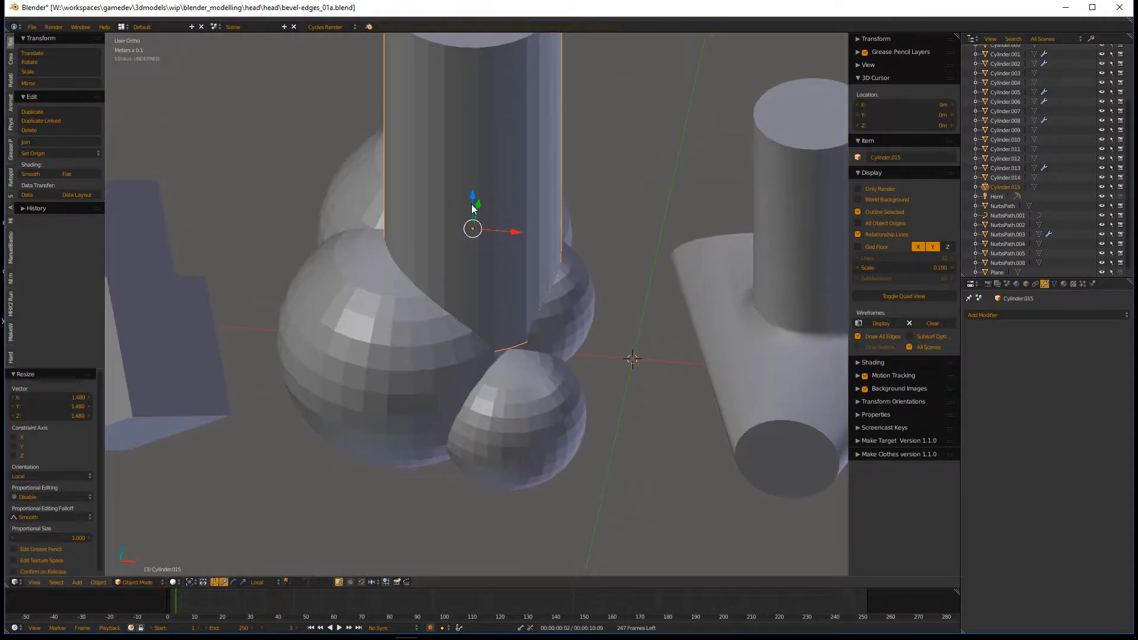
left_click_drag(473, 197, 472, 211)
Step: Unite the sphere cluster with the enlarged cylinder using a Boolean Union modifier and apply it
right_click(573, 282)
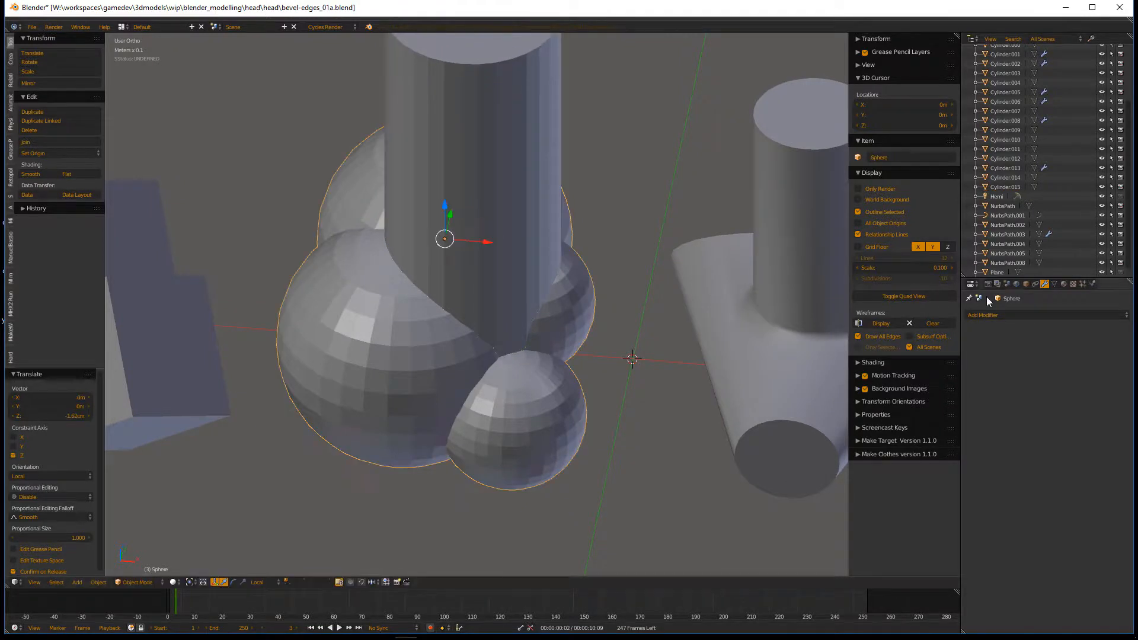
left_click(1041, 315)
left_click(951, 356)
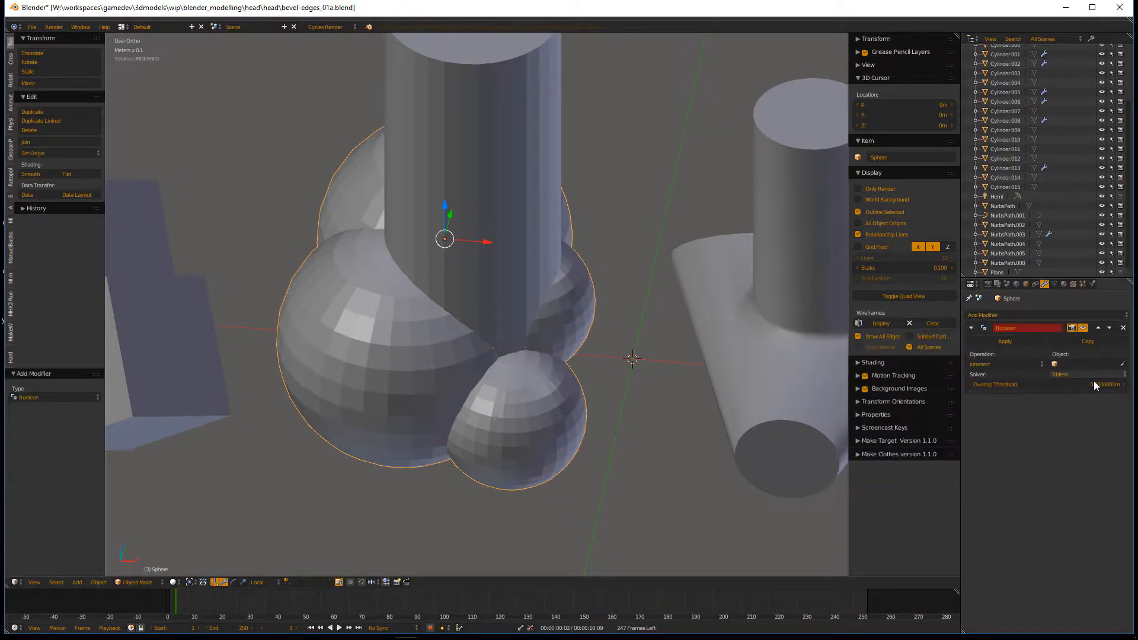
left_click(1122, 364)
left_click(558, 76)
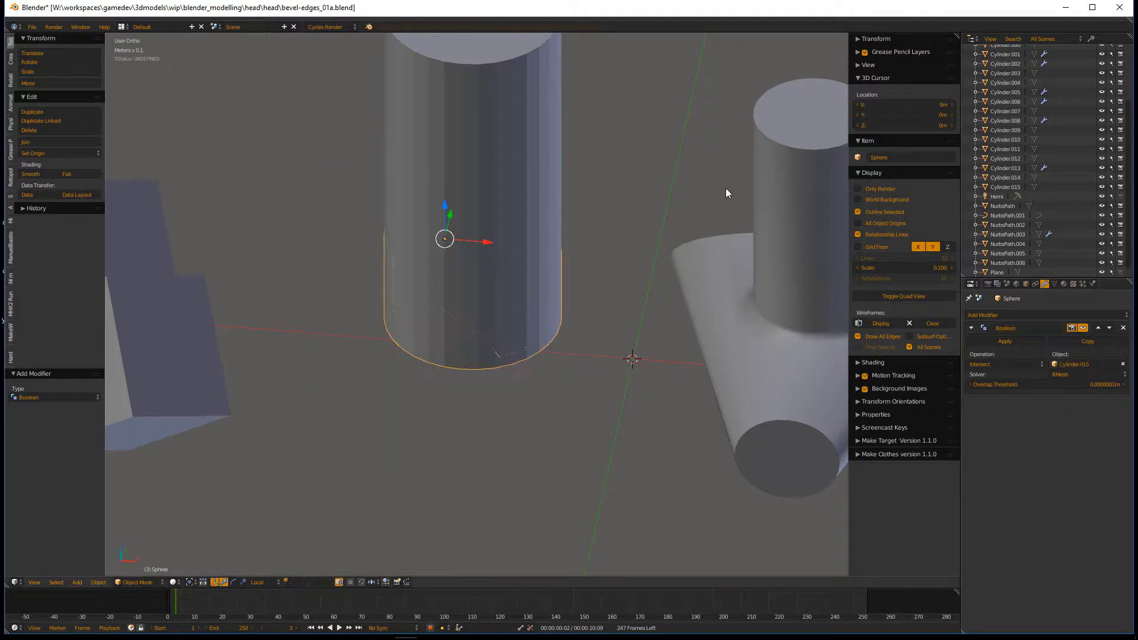
left_click(1001, 364)
left_click(982, 349)
middle_click_drag(634, 208, 619, 282, "shift")
left_click(1023, 344)
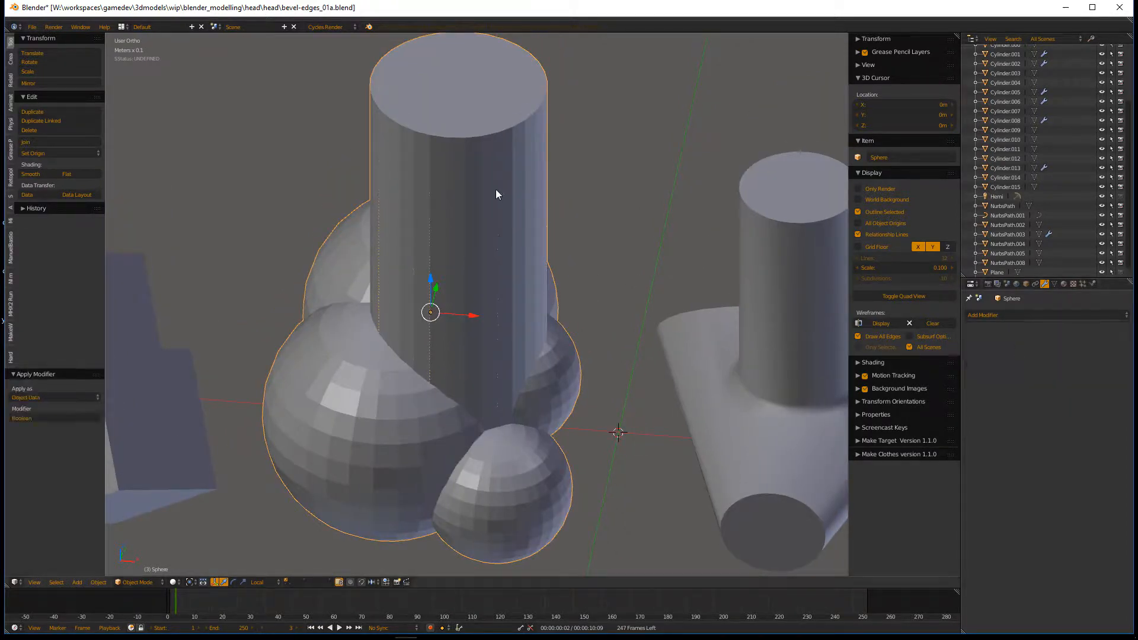
Step: Delete the separate enlarged cylinder object used for the Boolean
right_click(492, 188)
key("x")
left_click(489, 186)
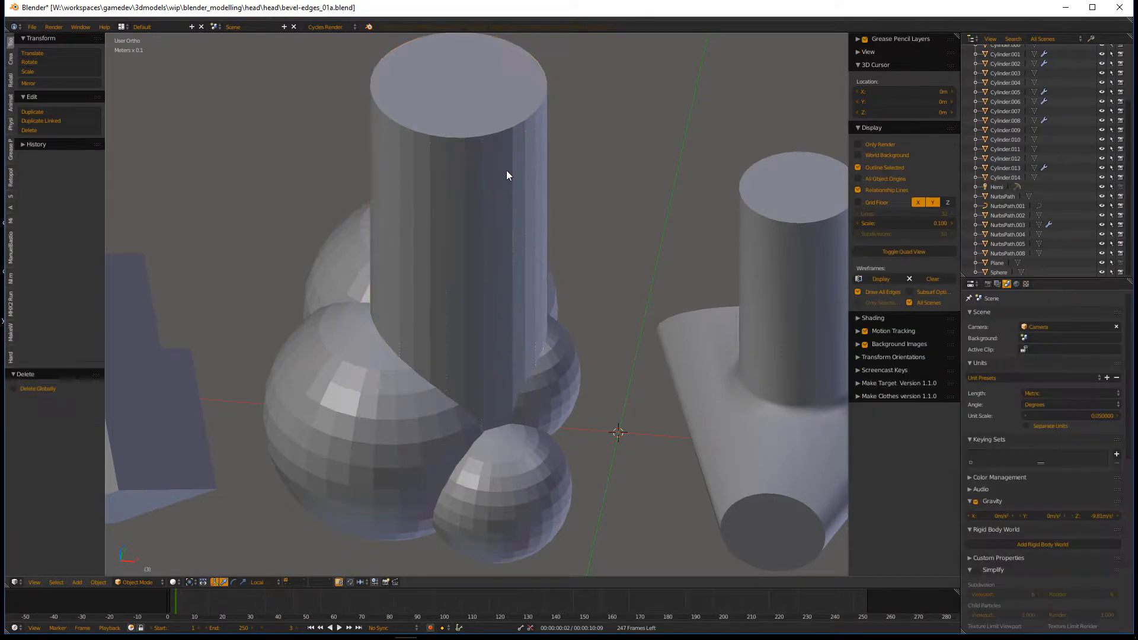
Step: Lower the top face of the sphere mesh's thick cylinder about 17 cm to form a short collar
right_click(506, 170)
key("Tab")
key("ctrl+Tab")
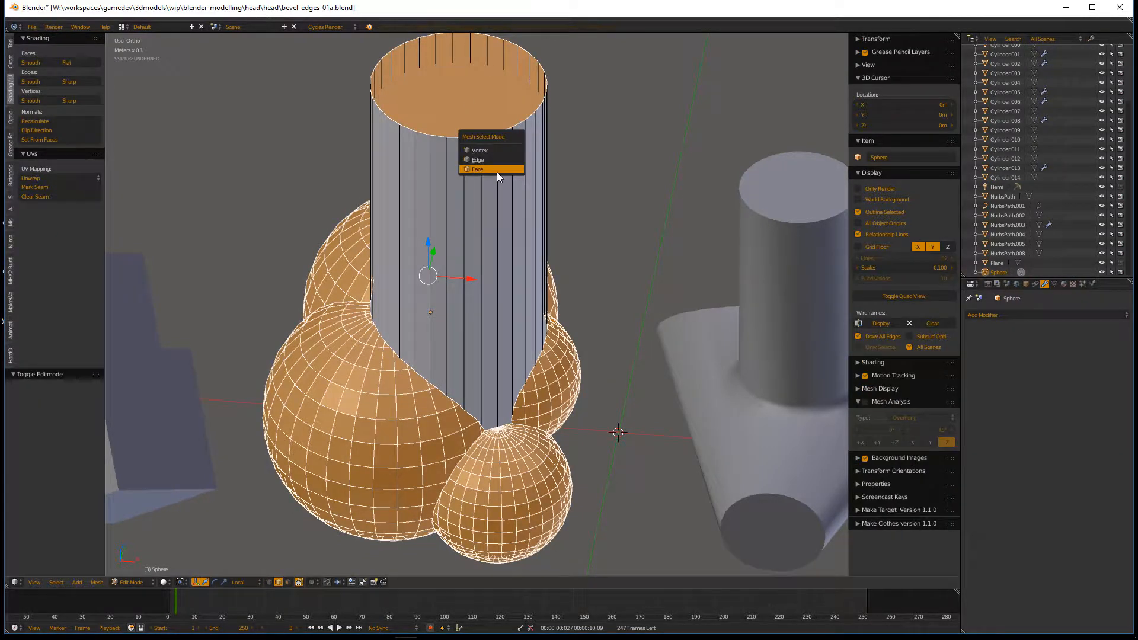
left_click(496, 172)
middle_click_drag(588, 228, 593, 252, "shift")
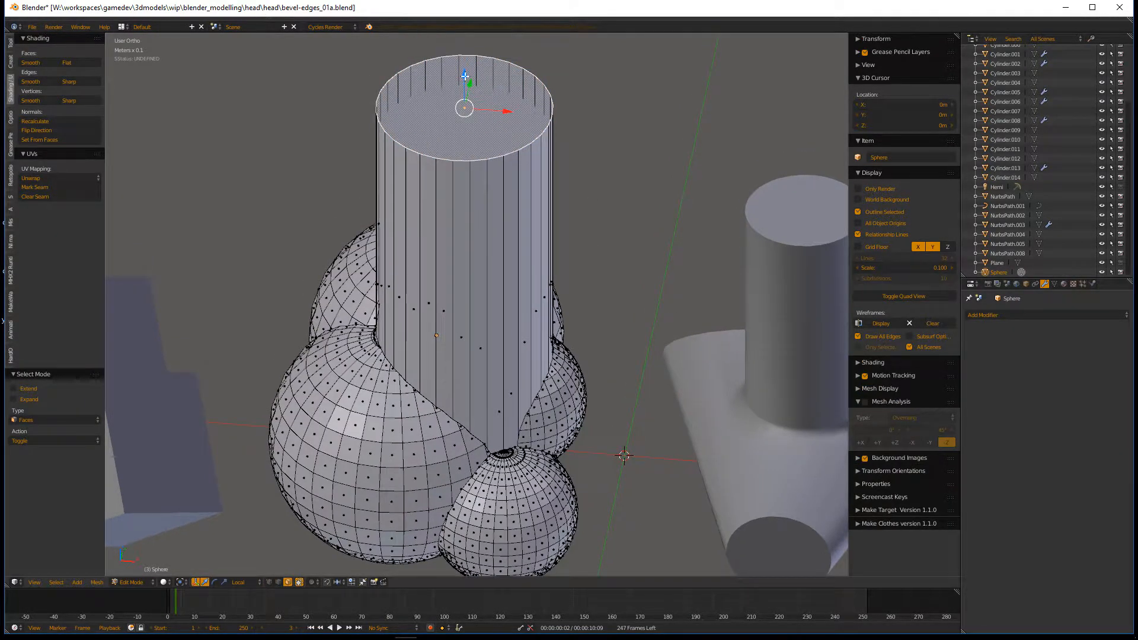
left_click_drag(465, 76, 465, 254)
middle_click_drag(475, 254, 692, 239)
middle_click_drag(628, 255, 418, 263)
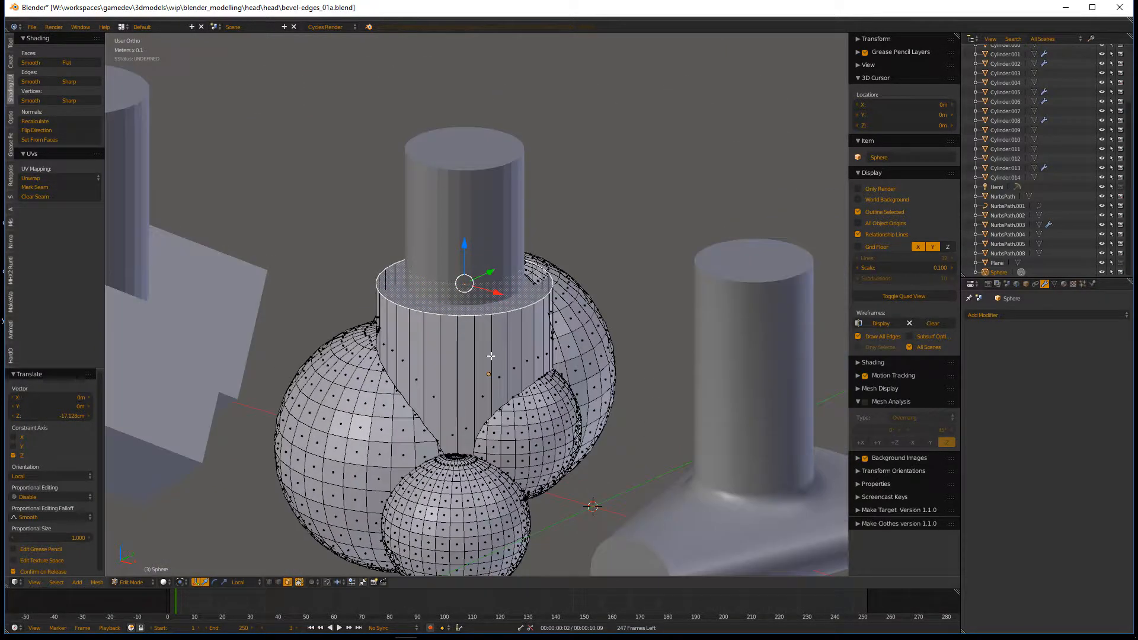
key("Tab")
Step: Raise the thin cylinder's bottom face until it is level with the collar's top face
right_click(485, 216)
key("z")
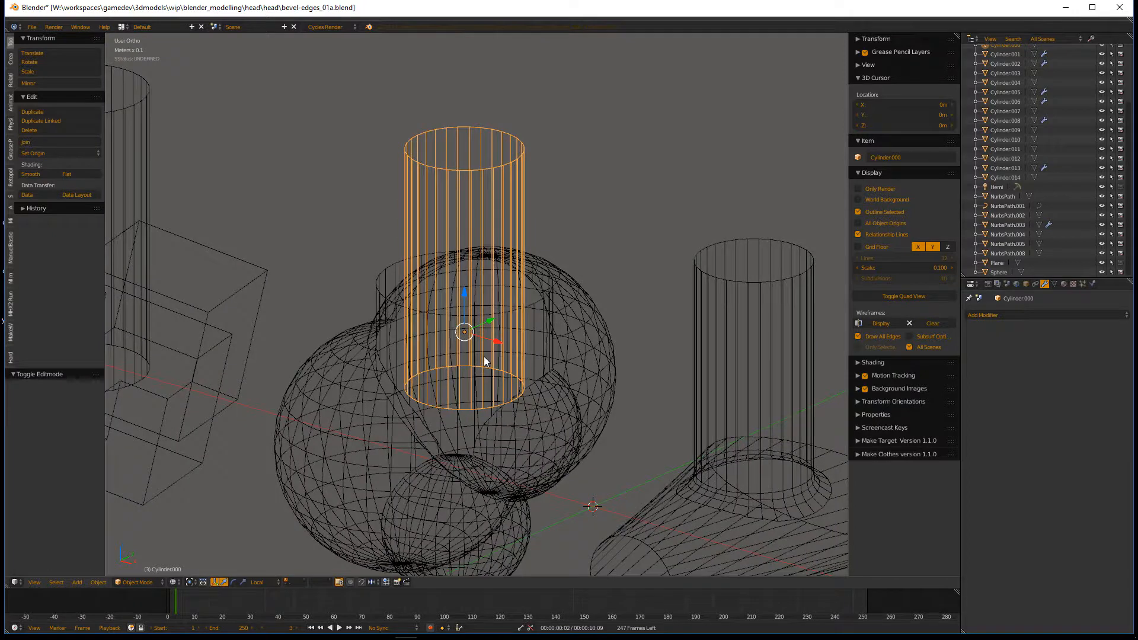
key("Tab")
scroll(485, 361, "up", 2)
right_click(484, 342)
left_click_drag(479, 331, 480, 174)
middle_click_drag(563, 230, 559, 198)
left_click_drag(480, 180, 482, 187)
scroll(535, 203, "up", 1)
middle_click_drag(537, 202, 546, 217)
Step: Join the thin cylinder with the collared sphere cluster into one mesh and open it for editing
key("Tab")
right_click(584, 243, "shift")
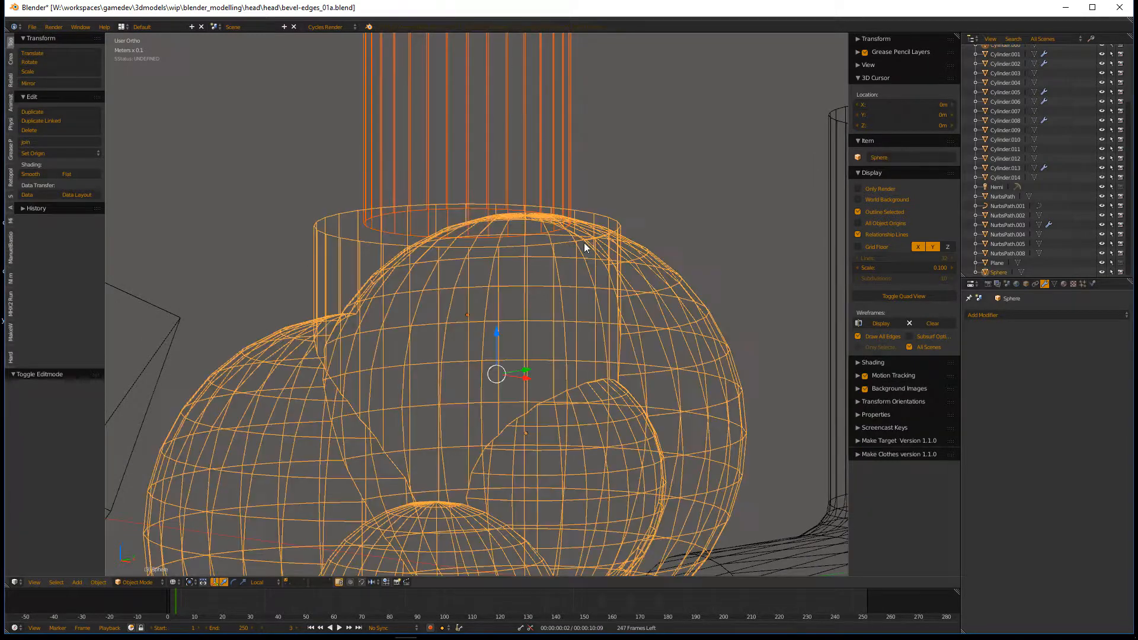
key("ctrl+j")
key("Tab")
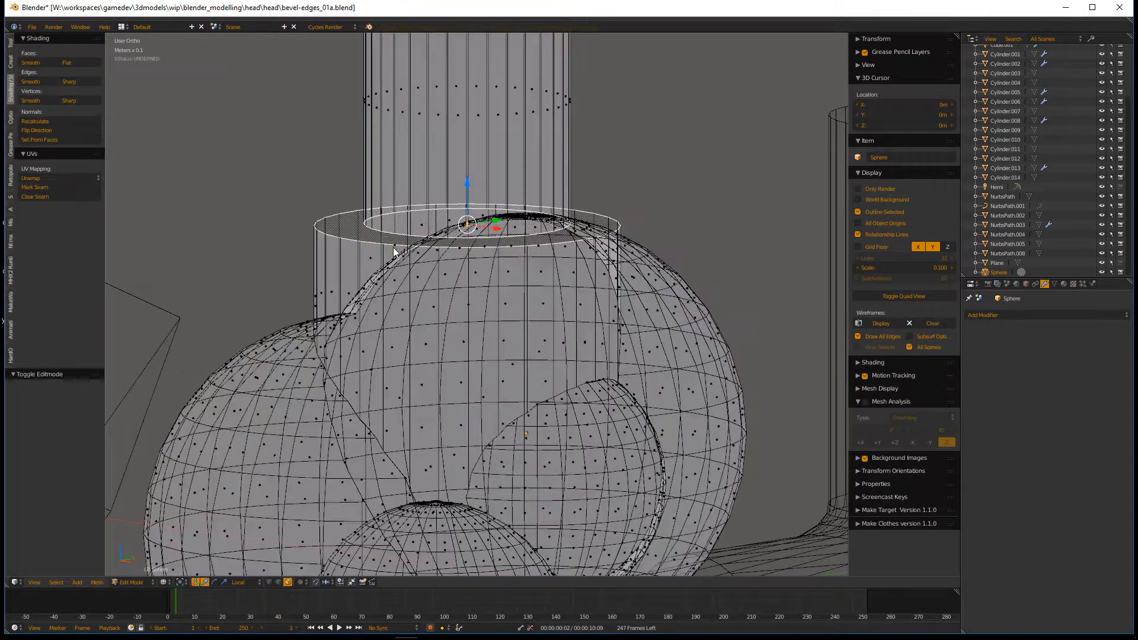
Step: Bridge the edge loops between the thin cylinder's base and the rim of the sphere cluster's collar
scroll(569, 237, "up", 3)
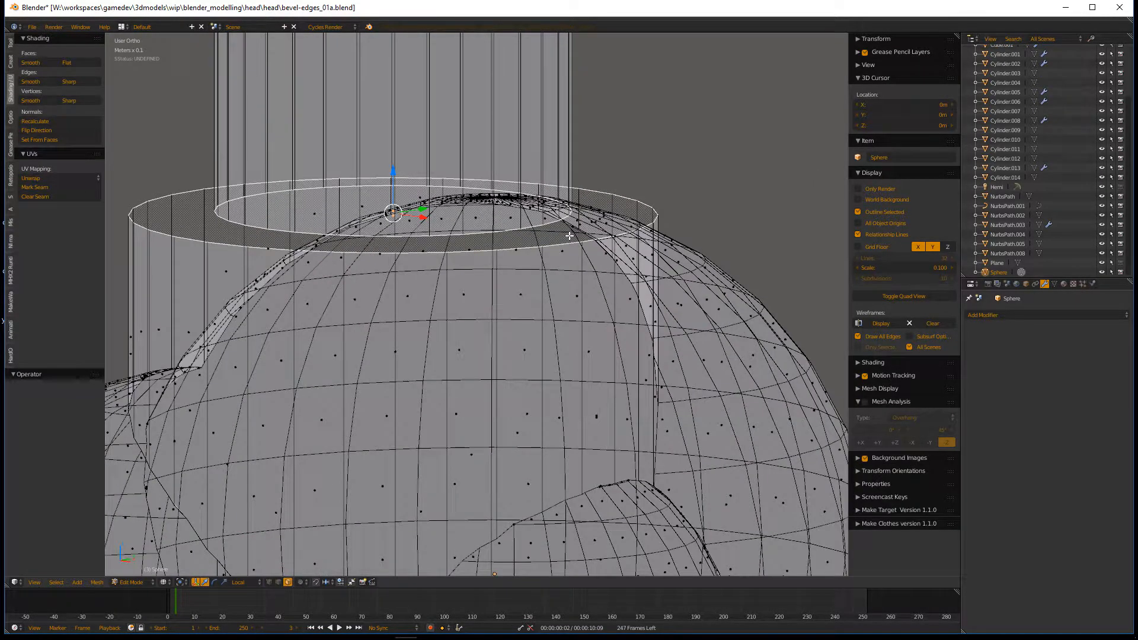
key("ctrl+e")
scroll(519, 230, "down", 1)
Step: Dissolve the collar's outer top edge loop so the surface slopes from the cylinder's base to the spheres
key("ctrl+Tab")
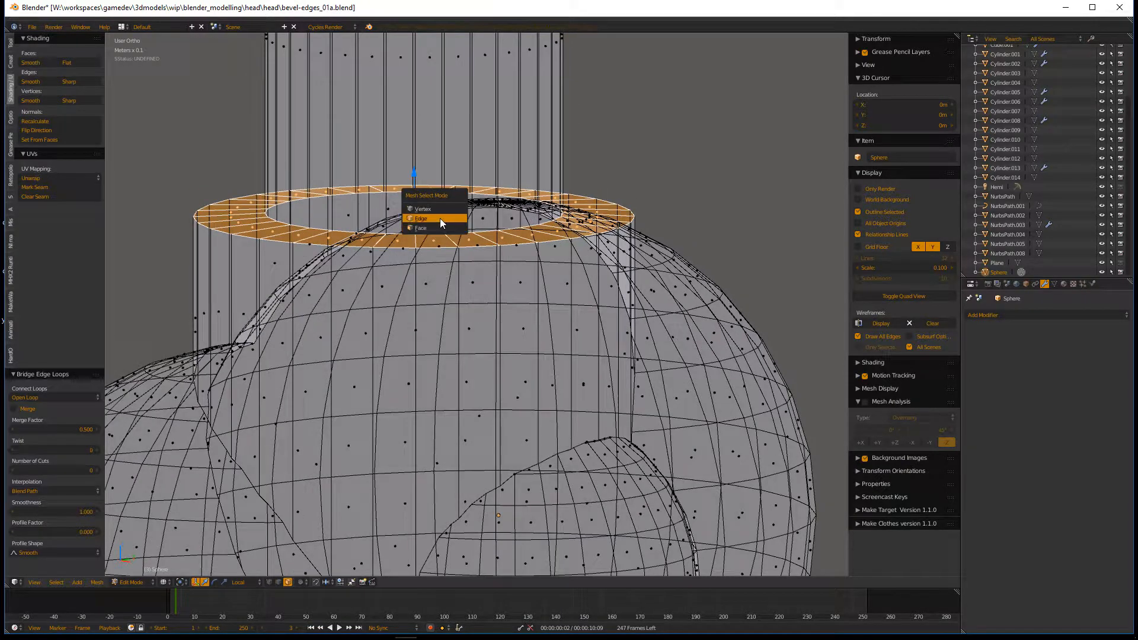
left_click(440, 220)
right_click(246, 232, "alt")
key("x")
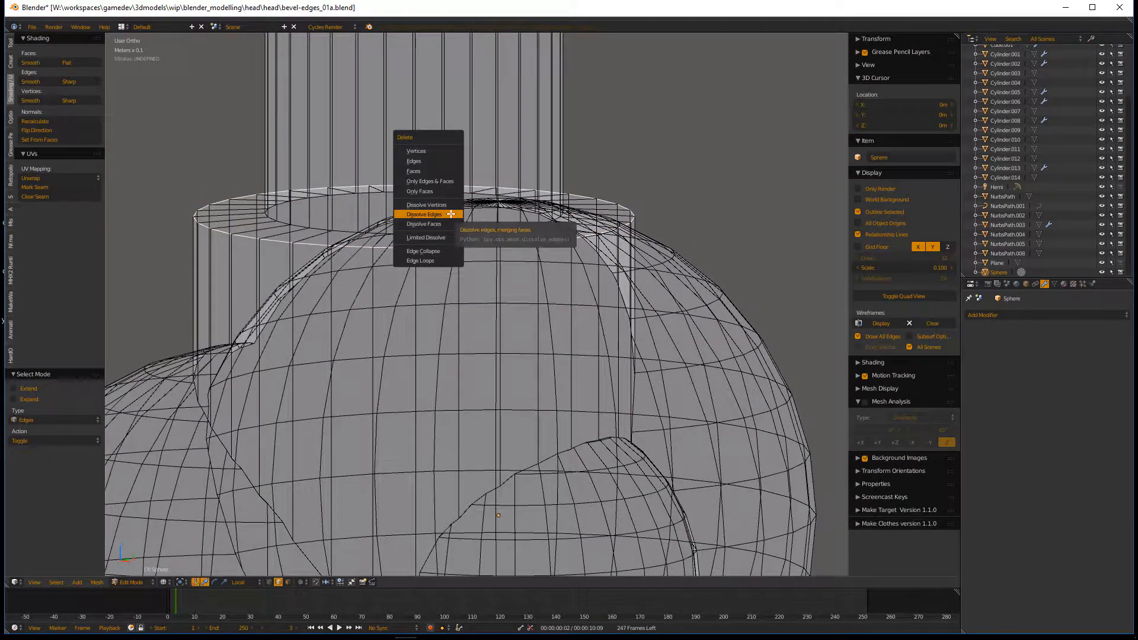
left_click(451, 214)
Step: Add an edge loop just above the cylinder's base with an edge slide of 0.97, and select the base loop
key("KP_1")
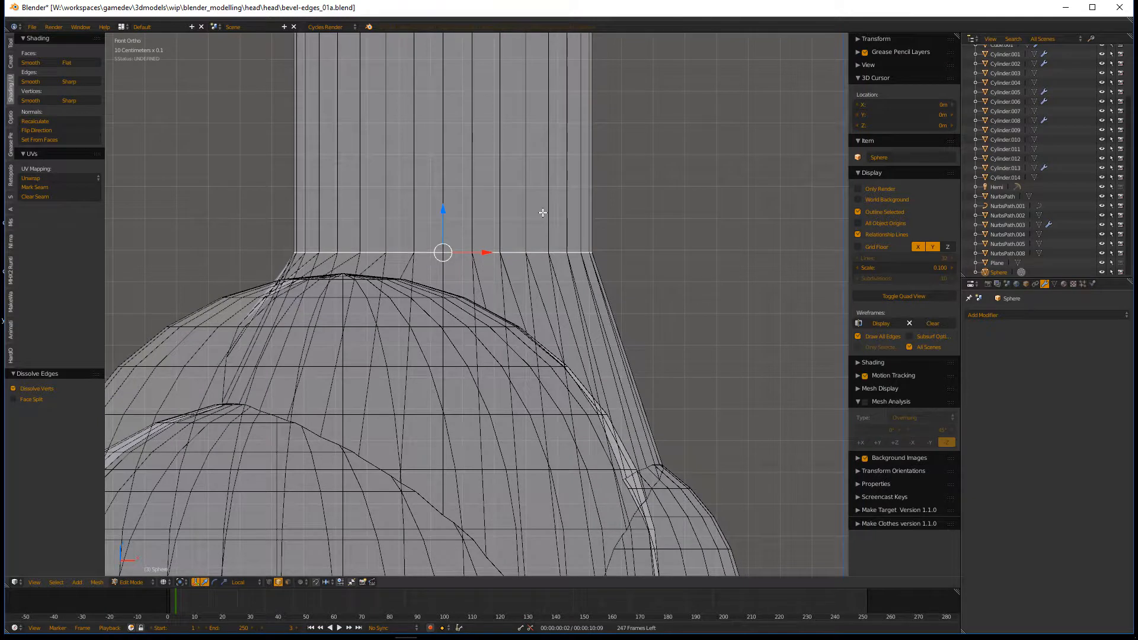
key("ctrl+r")
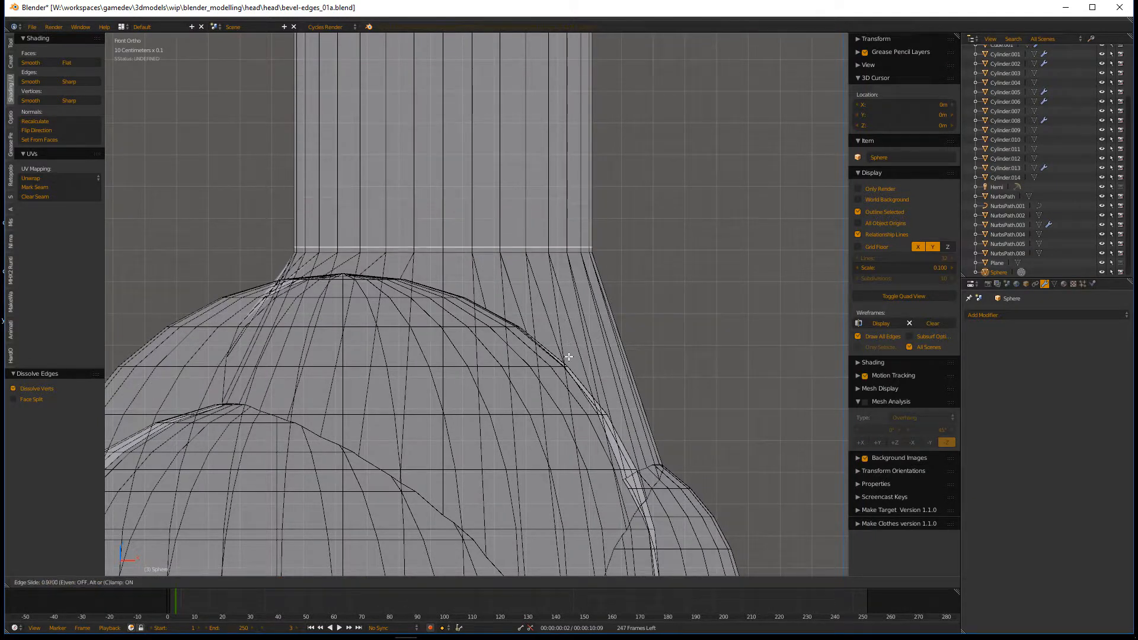
left_click(515, 249)
left_click(514, 253)
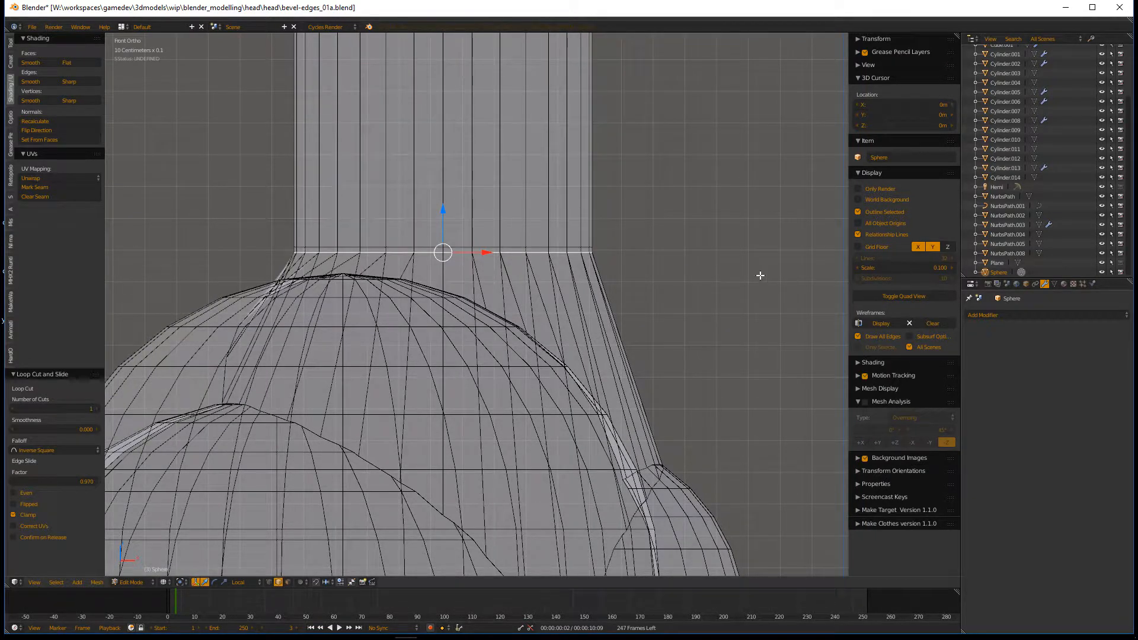
Step: Vertex-slide the base loop down the slope toward the spheres by a factor of about 0.66
key("shift+v")
left_click(741, 440)
key("s")
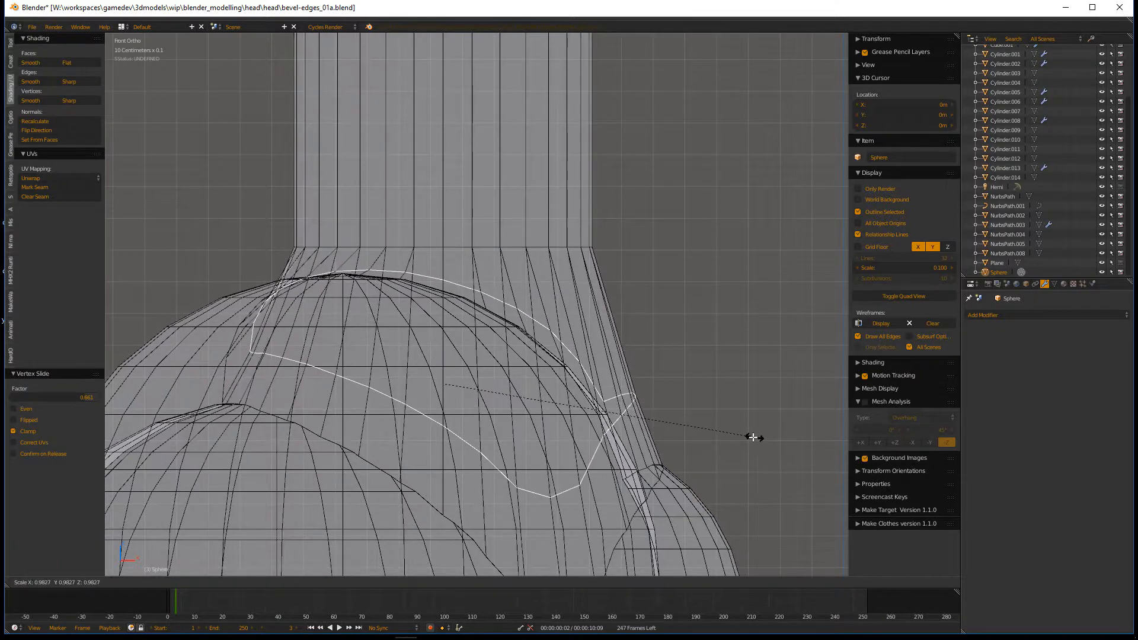
right_click(753, 437)
Step: Scale the slid loop inward and adjust its height to give the transition over the spheres a concave curve
left_click_drag(447, 343, 440, 327)
key("s")
left_click(721, 410)
middle_click_drag(710, 363, 556, 363)
left_click_drag(444, 328, 444, 339)
Step: Raise the edge loop at the bottom of the cylinder's straight wall about 3 mm
right_click(463, 245, "alt")
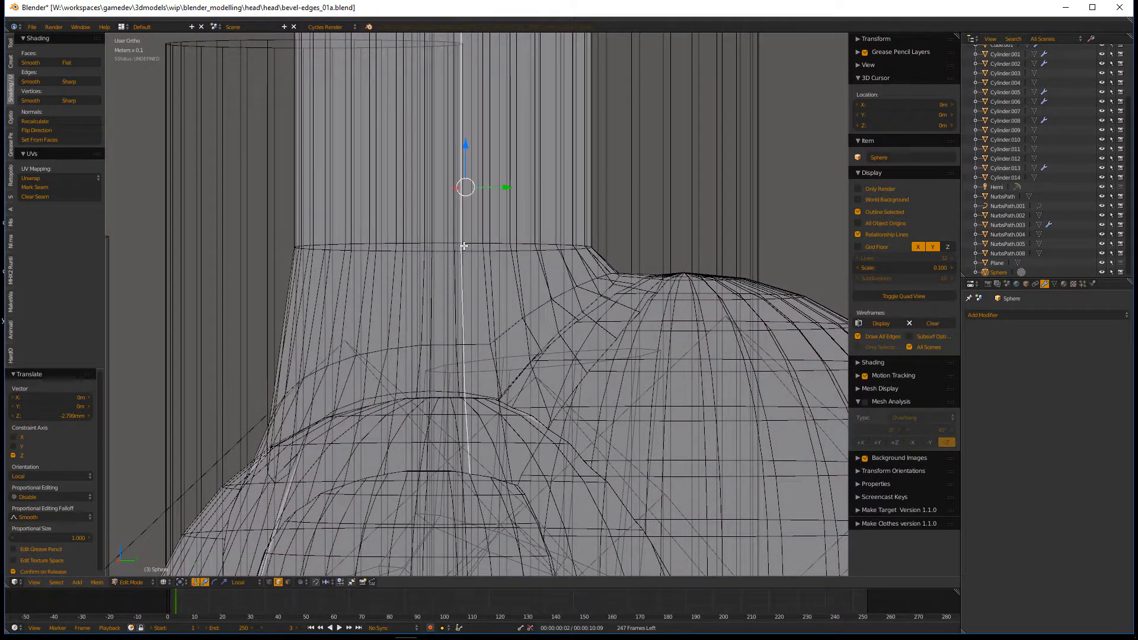
right_click(469, 246, "alt")
left_click_drag(445, 213, 447, 196)
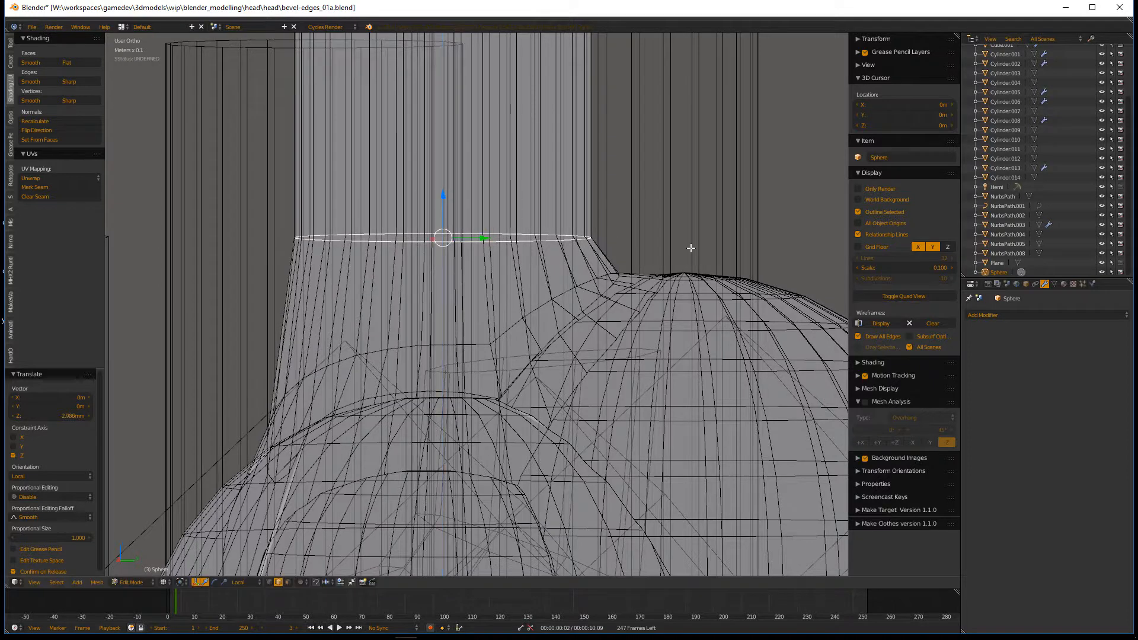
Step: Add an edge loop between the cylinder wall's bottom loop and the transition over the spheres, and scale it inward to about 0.965
key("ctrl+r")
left_click(483, 276)
left_click(482, 271)
key("s")
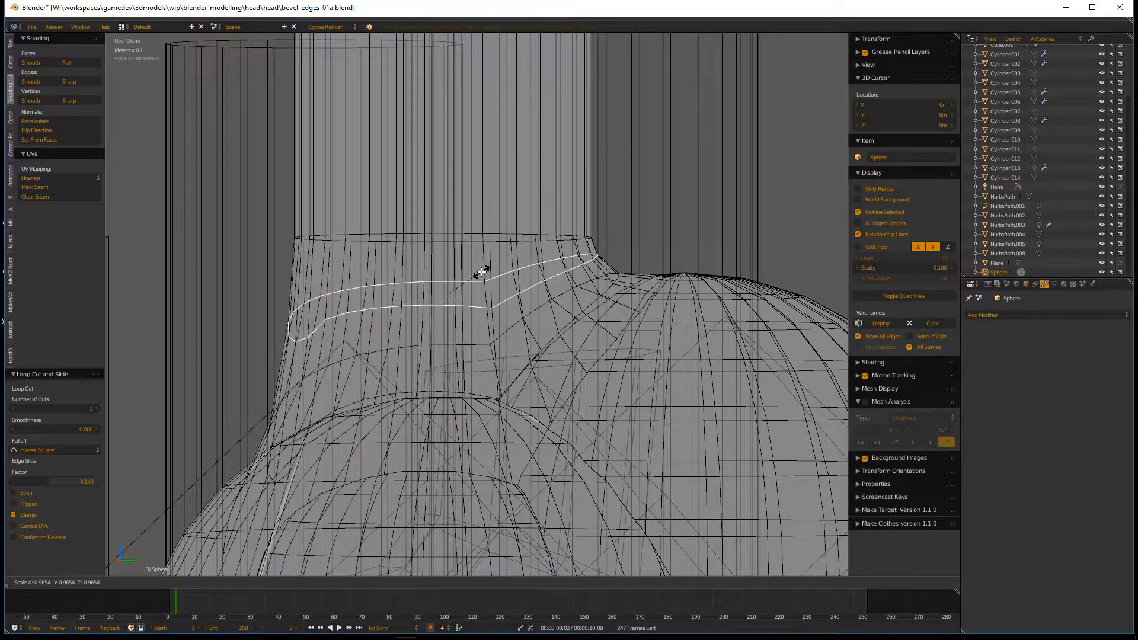
left_click(479, 269)
mouse_move(402, 234)
middle_mouse_down()
mouse_move(515, 246)
mouse_move(543, 271)
middle_mouse_up()
Step: Return to Object Mode with solid display and shade the merged sphere-cylinder object smooth
key("Tab")
scroll(570, 259, "down", 3)
key("z")
left_click(43, 176)
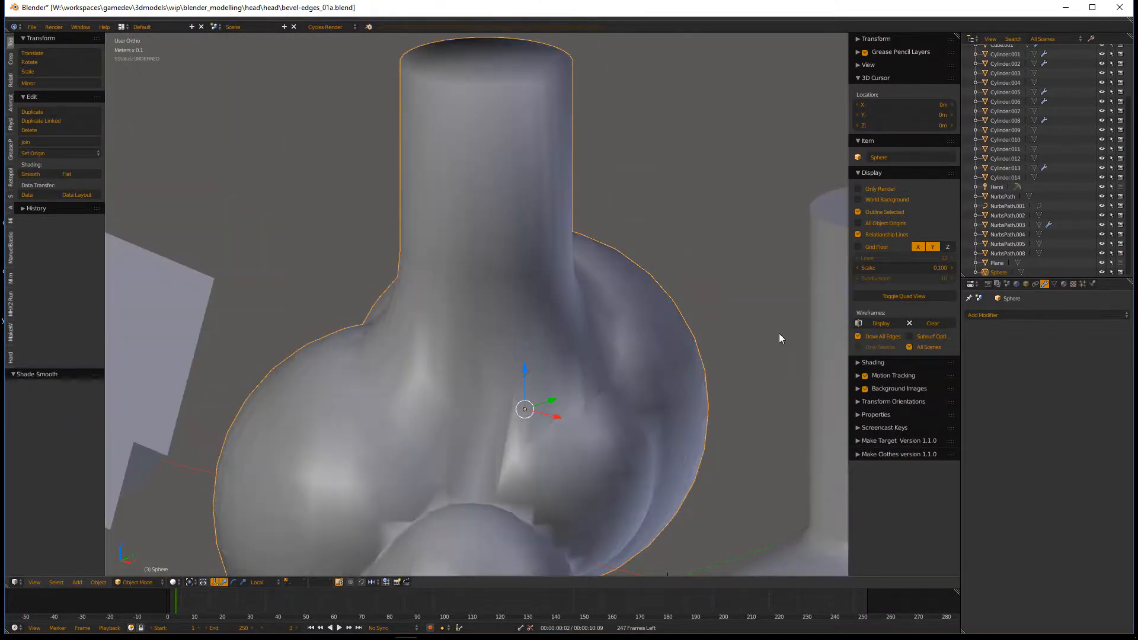
Step: Add an Edge Split modifier to the sphere-cylinder object with a split angle of 45°
left_click(1006, 315)
left_click(941, 389)
scroll(664, 328, "down", 4)
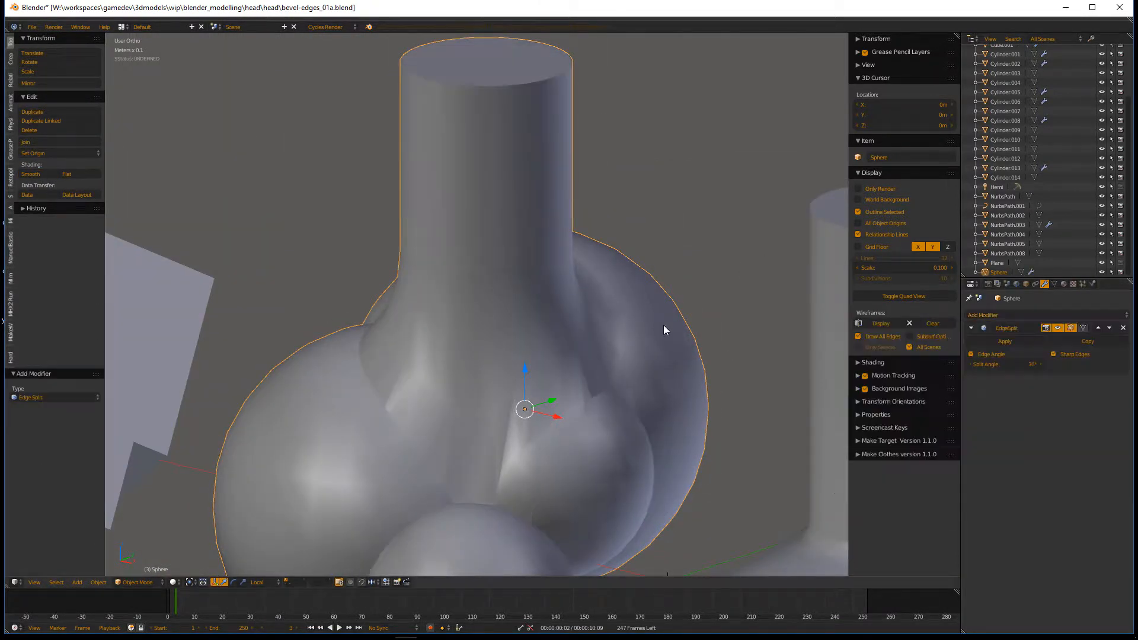
middle_click_drag(663, 327, 722, 356)
left_click(1016, 363)
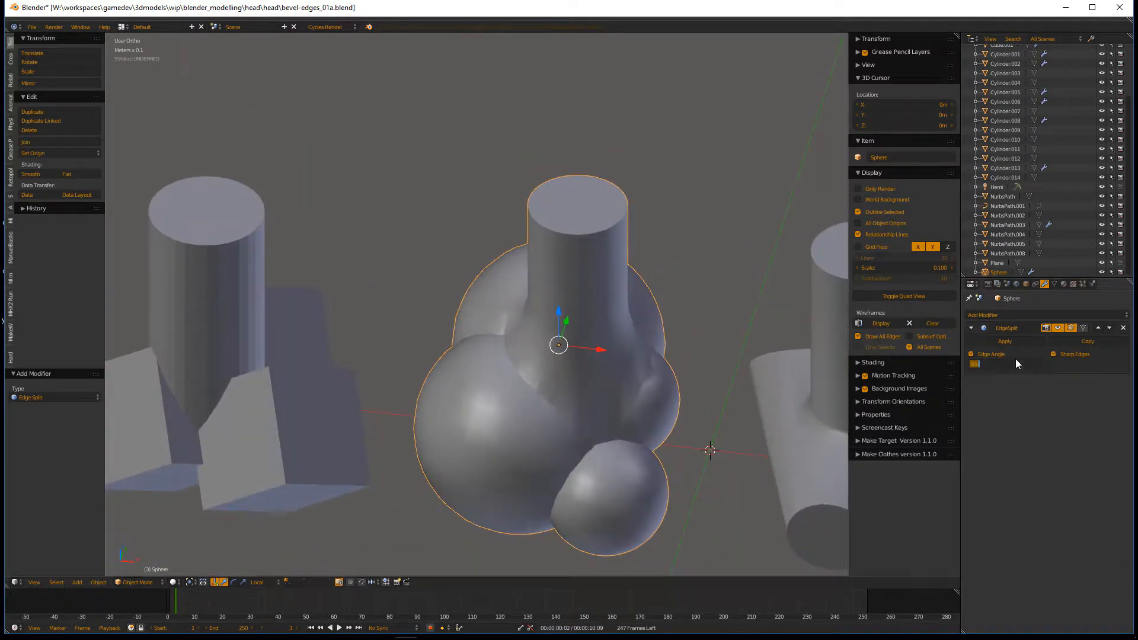
type("45")
key("Return")
Step: Look over the cylinder-and-boxes and cylinder-and-curved-pipe examples, selecting the objects in each pair
middle_click_drag(508, 428, 564, 437, "shift")
middle_click_drag(301, 413, 267, 381, "shift")
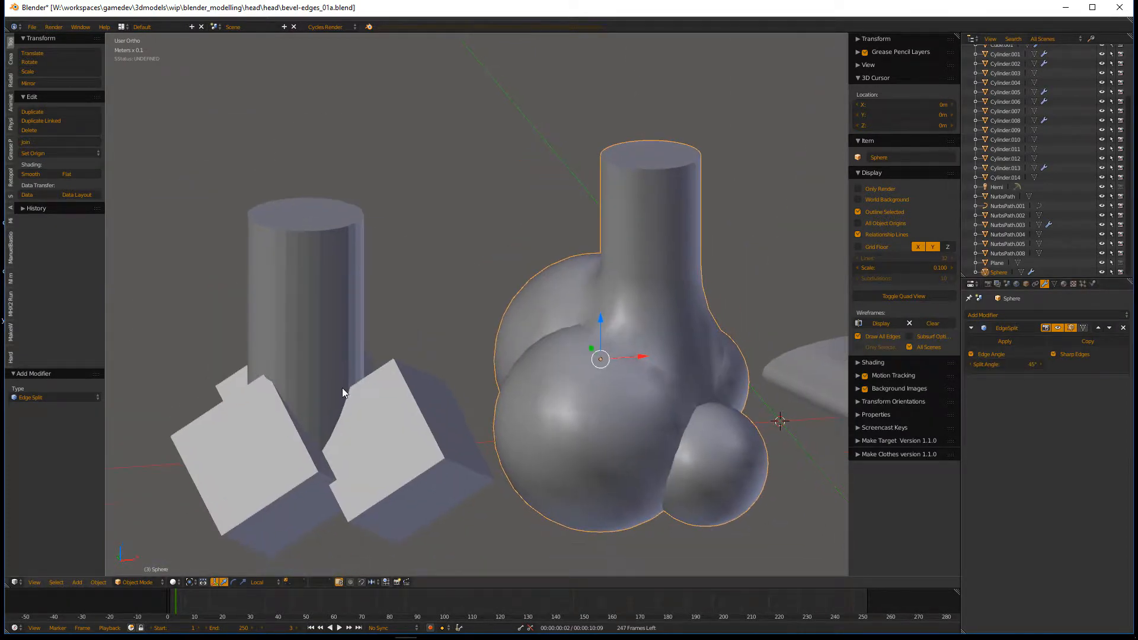
right_click(342, 388)
right_click(402, 450, "shift")
middle_click_drag(474, 449, 479, 474)
middle_click_drag(771, 428, 539, 432, "shift")
middle_click_drag(693, 418, 384, 443, "shift")
right_click(493, 394)
right_click(573, 370, "shift")
middle_click_drag(573, 370, 574, 437)
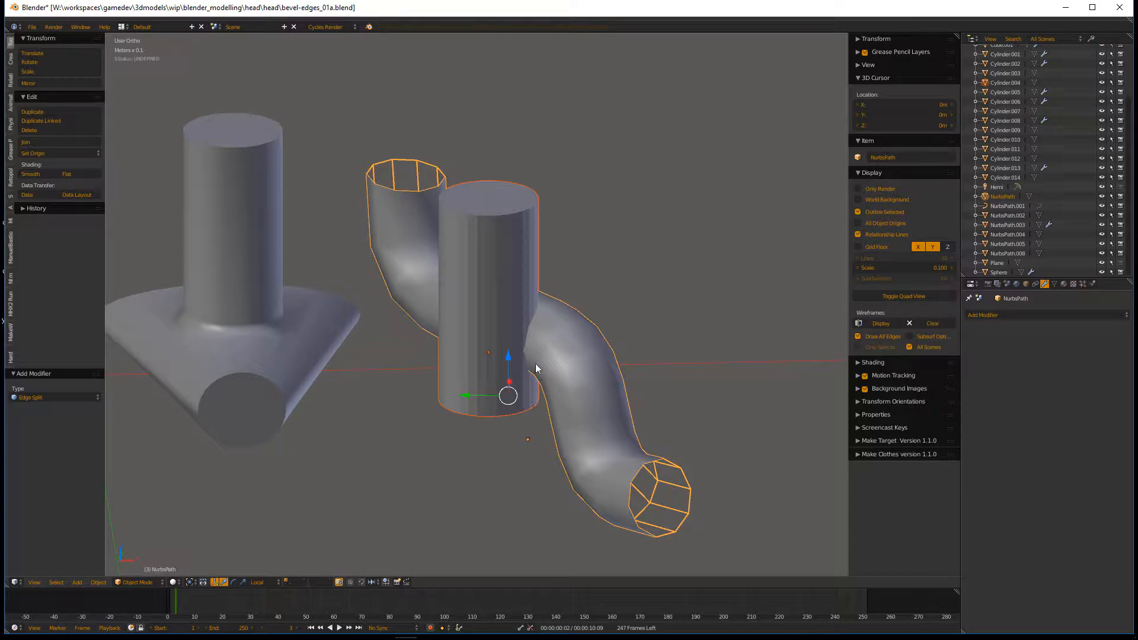
key("KP_Divide")
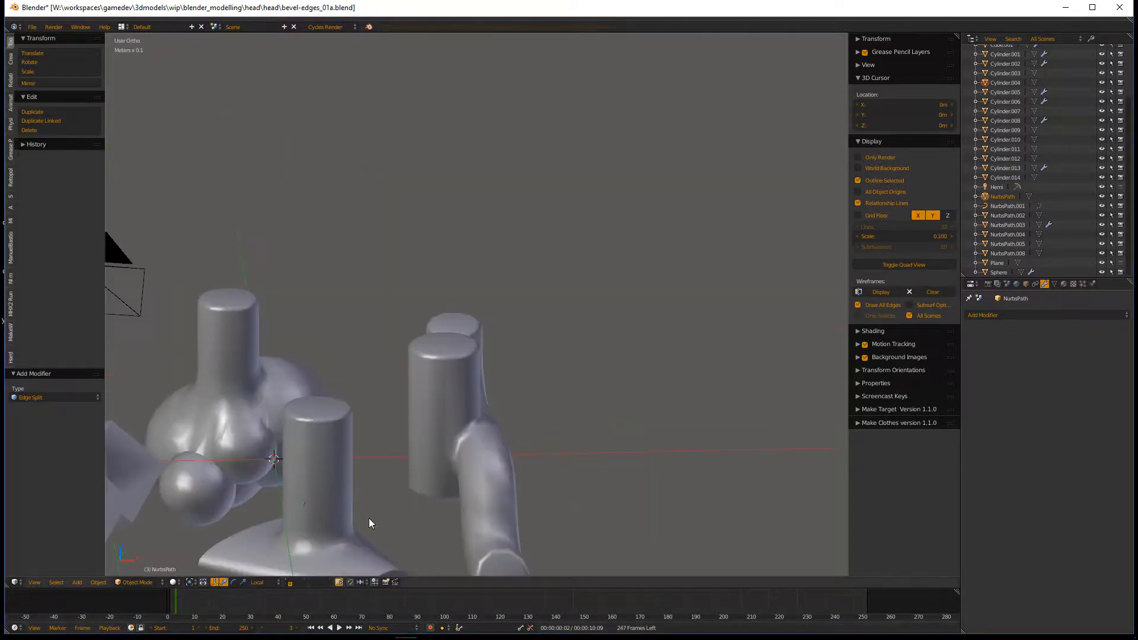
Step: Show the layer with the row of cylinder-and-pipe stages and display it in wireframe
left_click(286, 584)
scroll(382, 495, "up", 3)
middle_click_drag(385, 495, 531, 536)
scroll(463, 477, "down", 3)
scroll(378, 455, "up", 4)
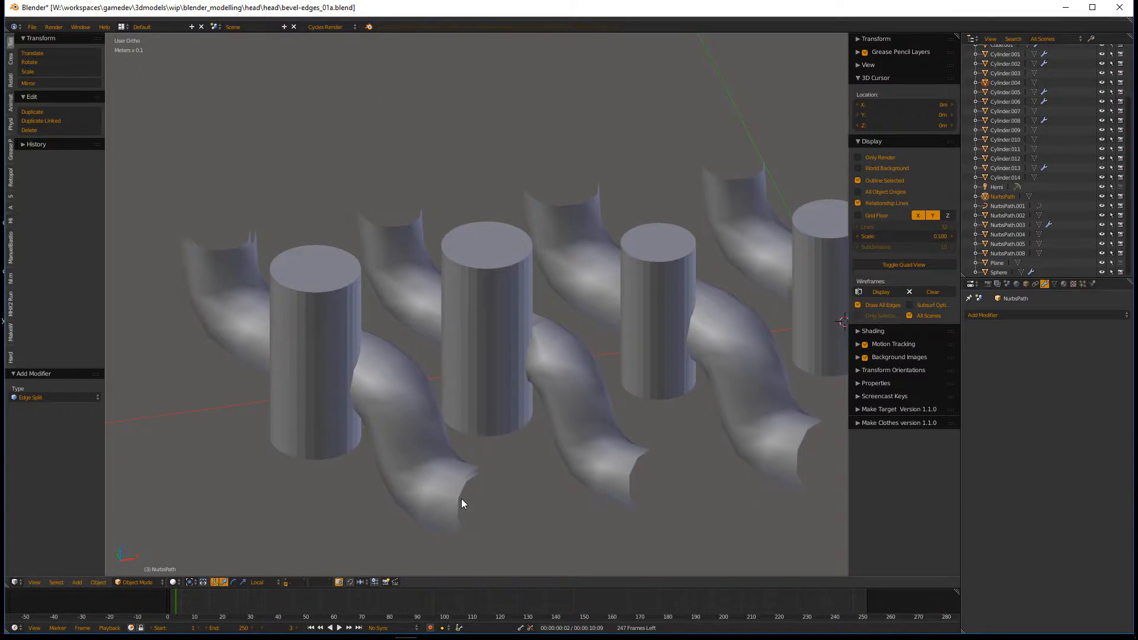
key("z")
scroll(439, 498, "up", 1)
Step: Examine the nested copies in the duplicated stage, comparing the inner cylinder and larger pipe with the larger cylinder and inner pipe
right_click(311, 431)
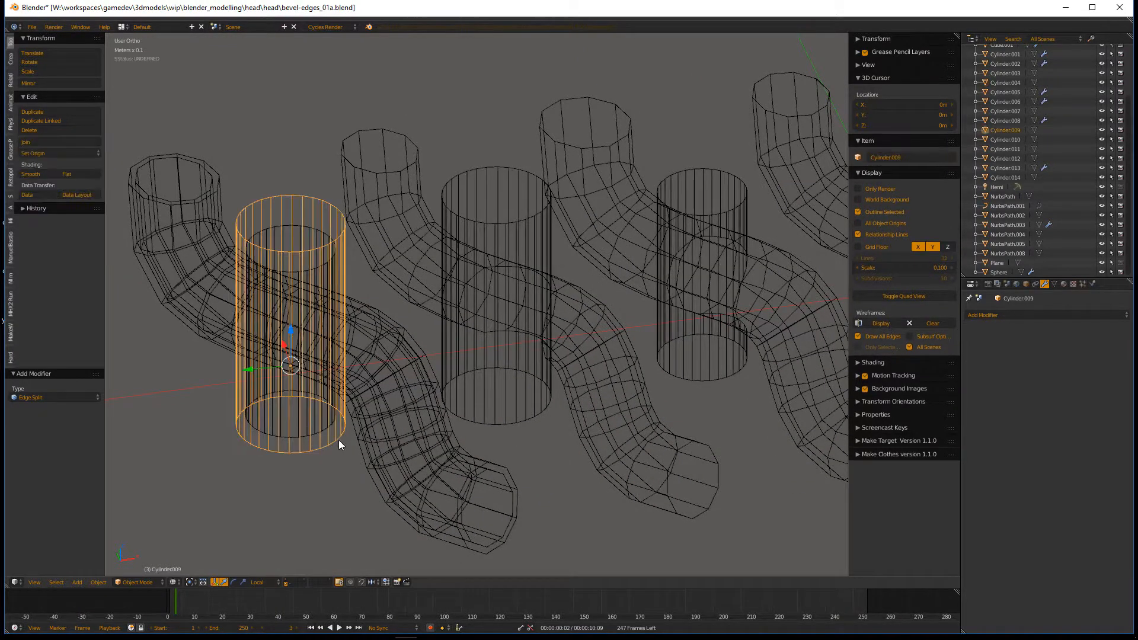
right_click(384, 437)
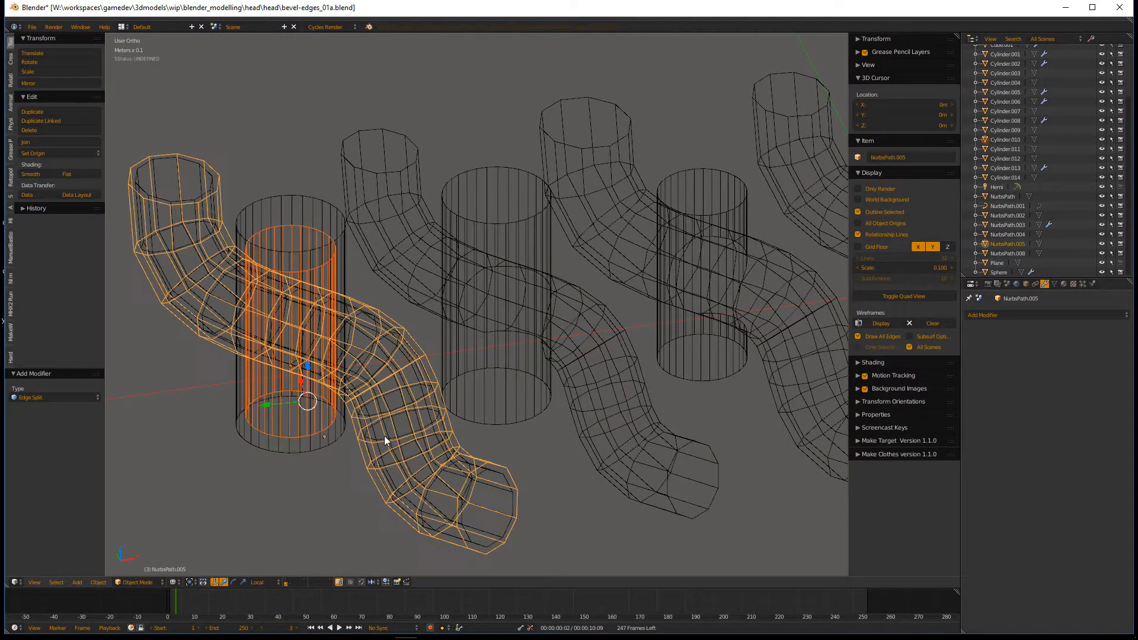
scroll(386, 459, "up", 2)
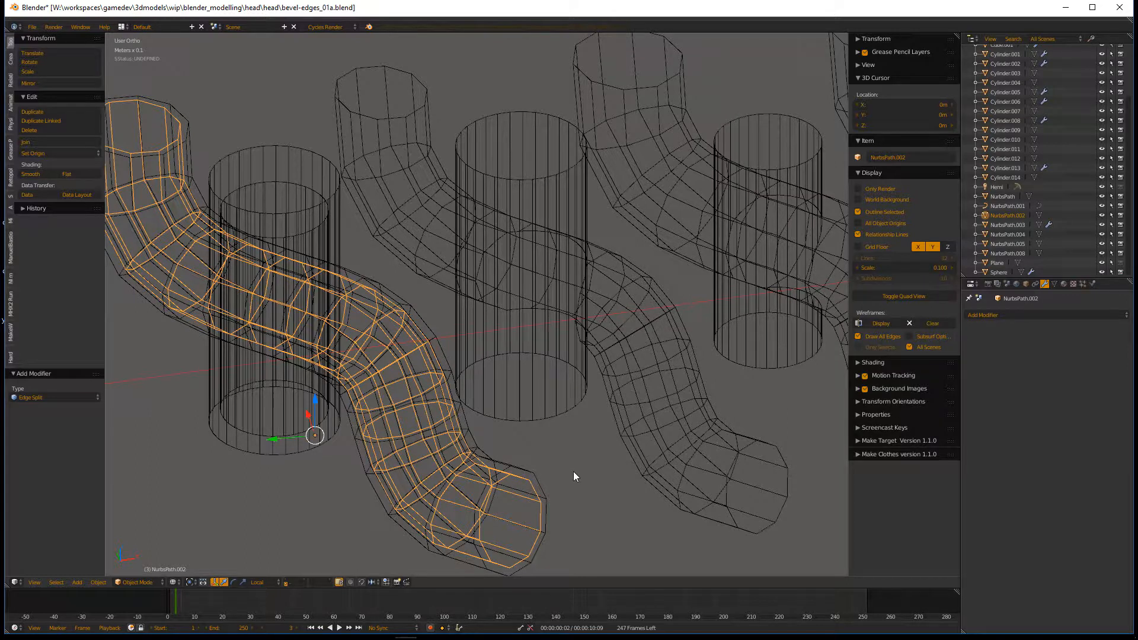
right_click(531, 474)
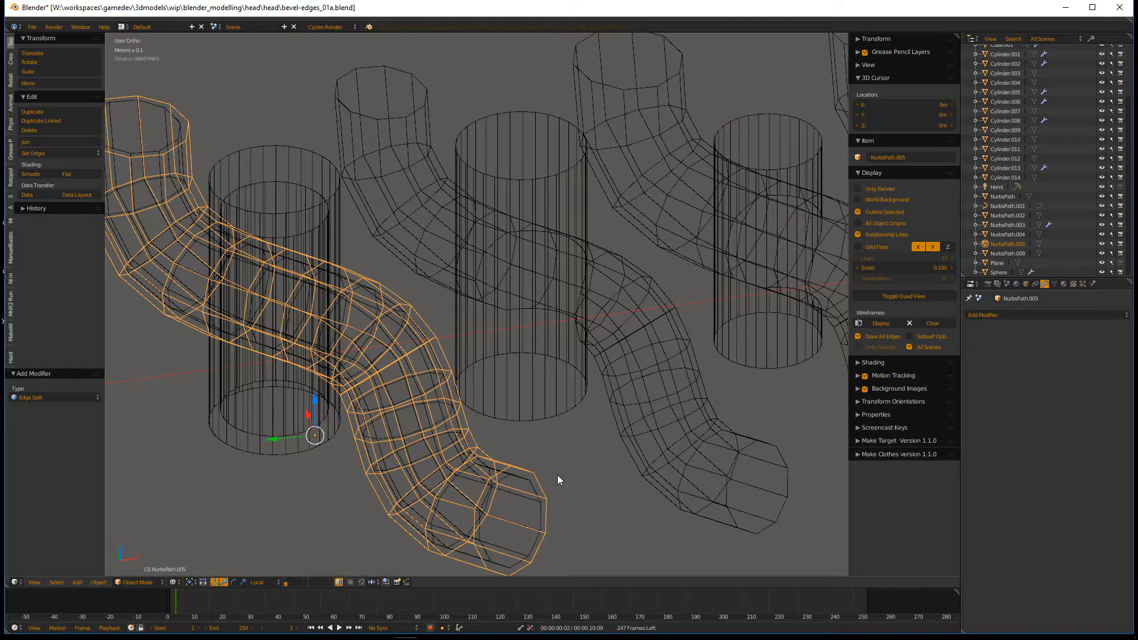
middle_click_drag(557, 475, 417, 352)
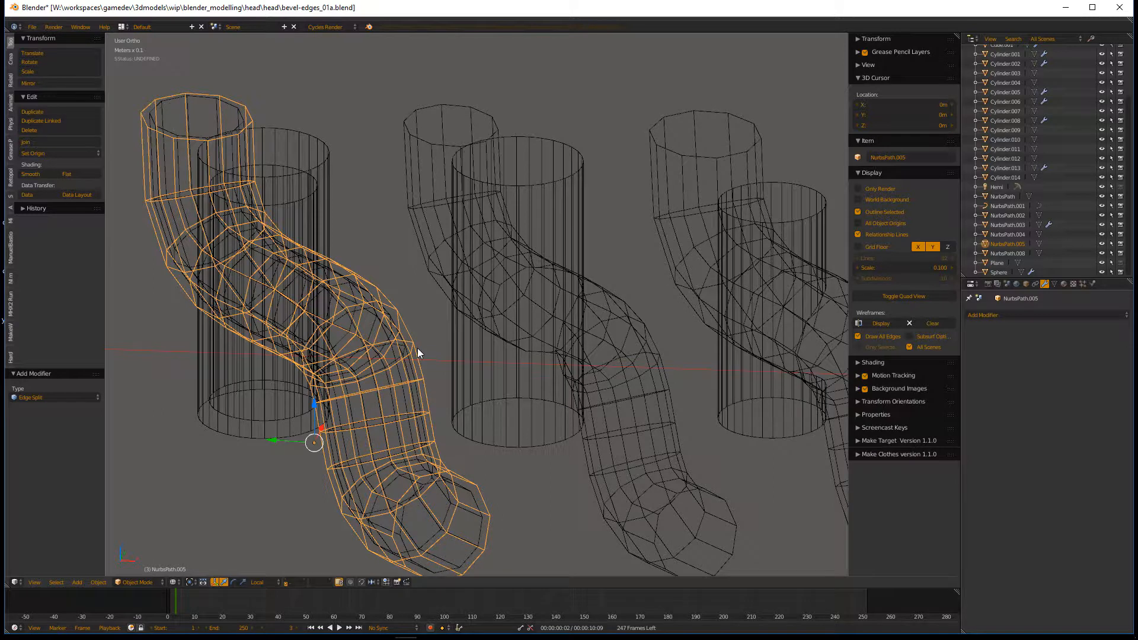
right_click(281, 164, "shift")
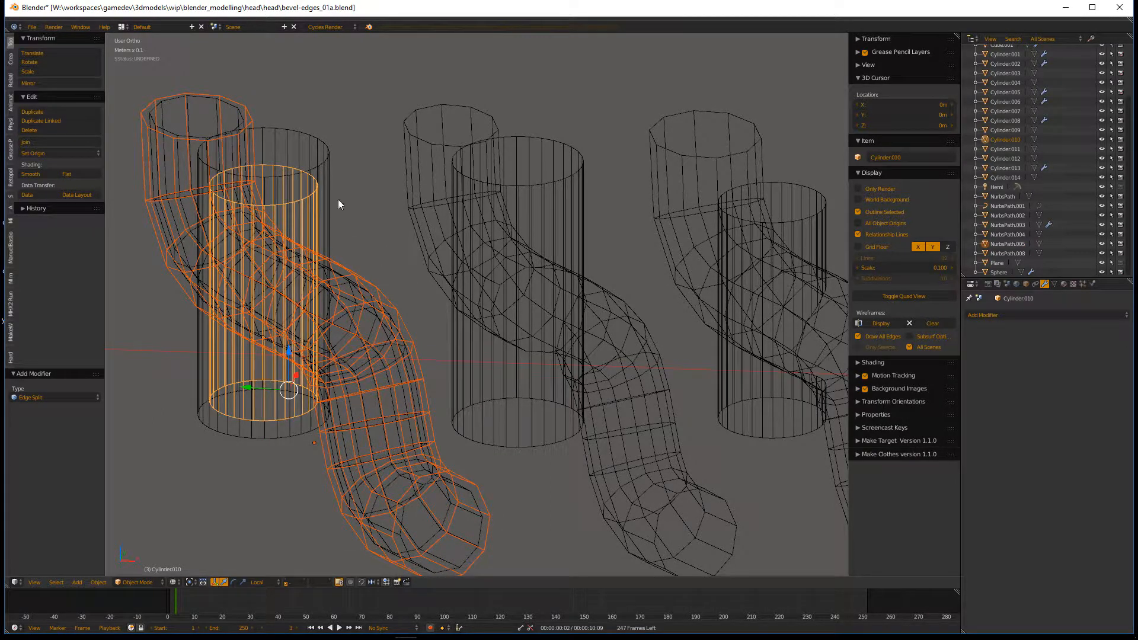
right_click(329, 166)
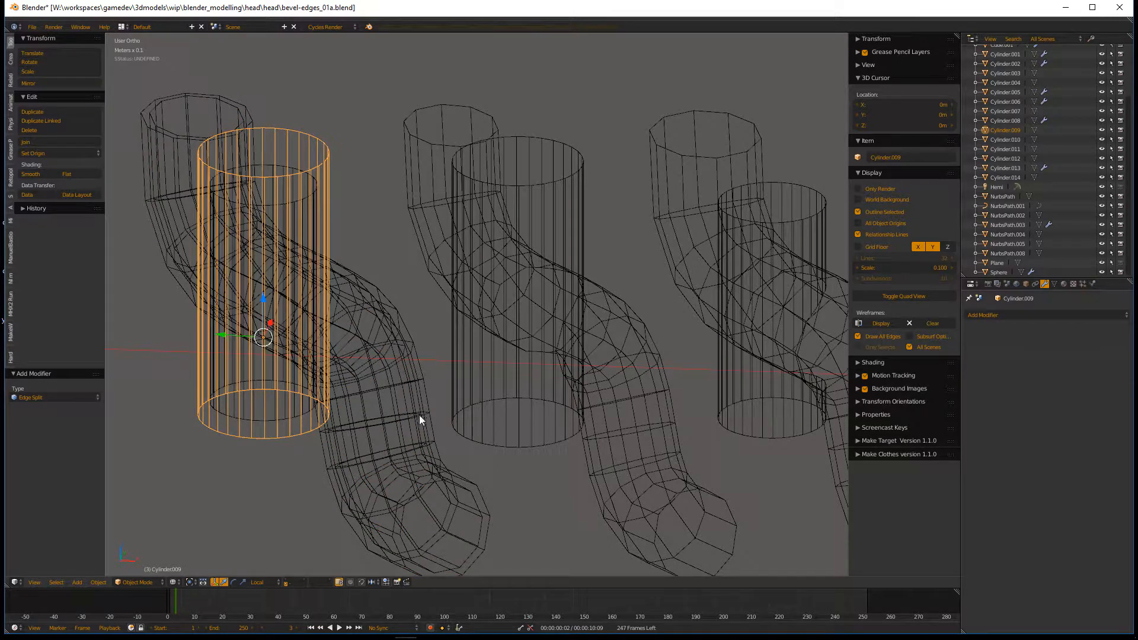
right_click(473, 499, "shift")
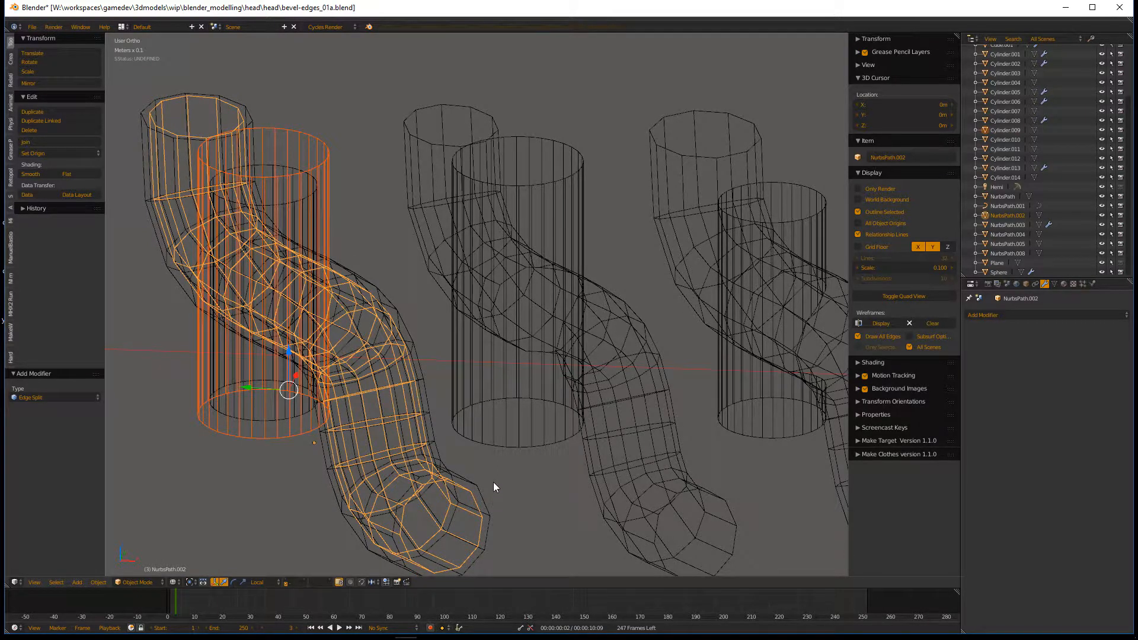
Step: Examine the stage where the curved pipe has a Boolean Difference with the larger cylinder Cylinder.011
scroll(493, 481, "down", 2)
scroll(539, 421, "up", 2)
right_click(630, 413)
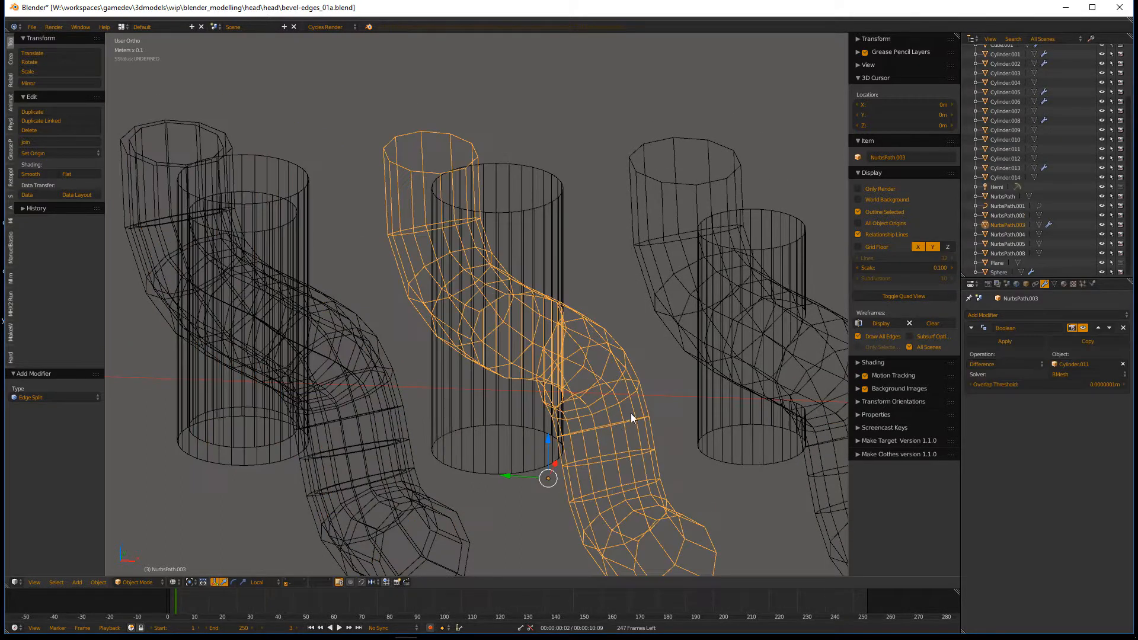
middle_click_drag(630, 414, 525, 359, "shift")
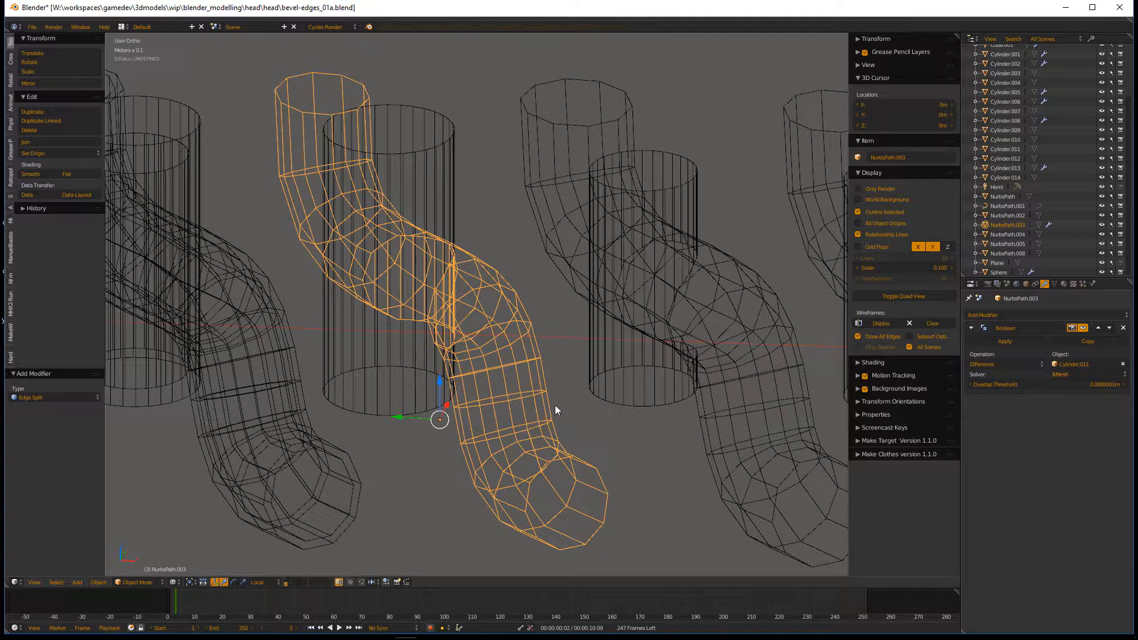
right_click(446, 193)
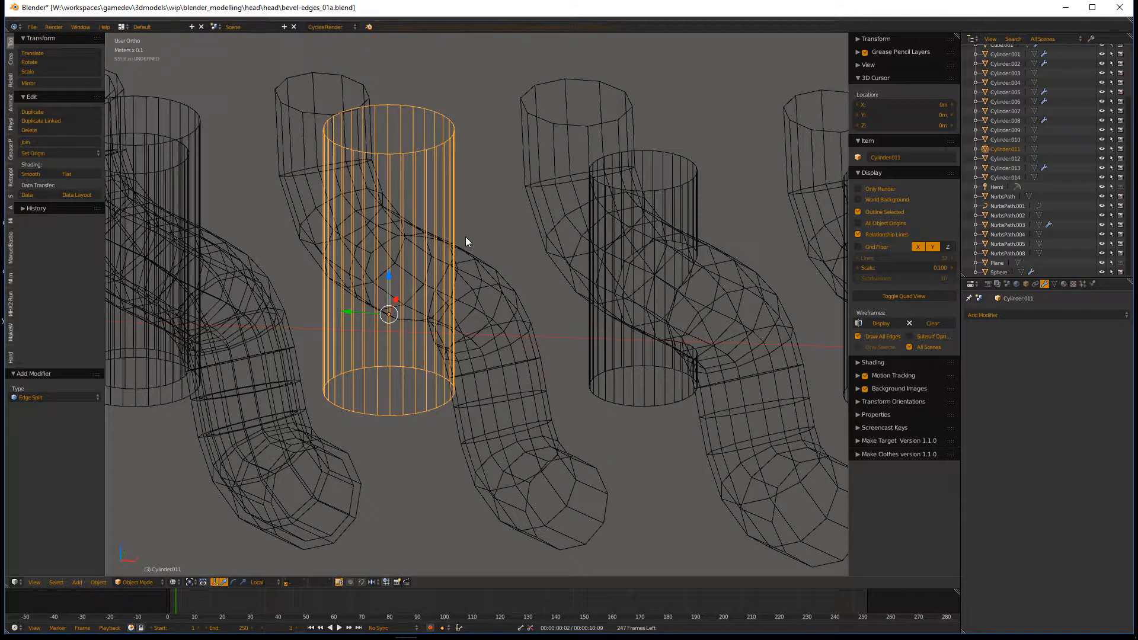
right_click(452, 287)
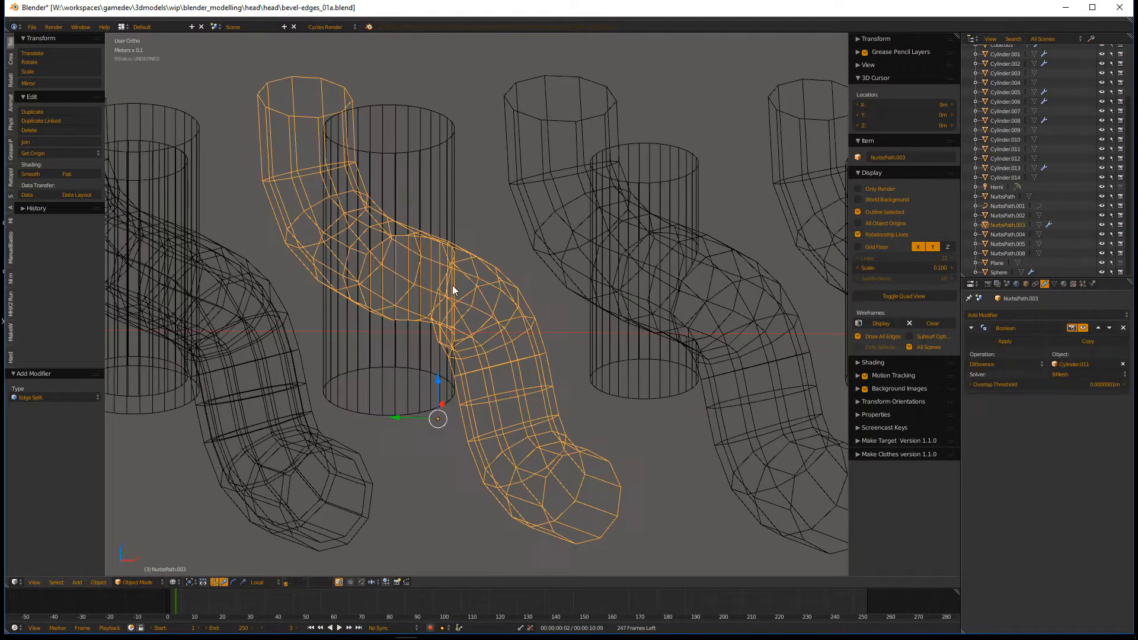
Step: Inspect the matching stage where the smaller cylinder has a Boolean Difference with the pipe NurbsPath.004, and compare it with the larger-cylinder stage
scroll(443, 300, "up", 5)
middle_click_drag(450, 320, 492, 339)
middle_click_drag(632, 366, 620, 385)
right_click(610, 350)
right_click(545, 256)
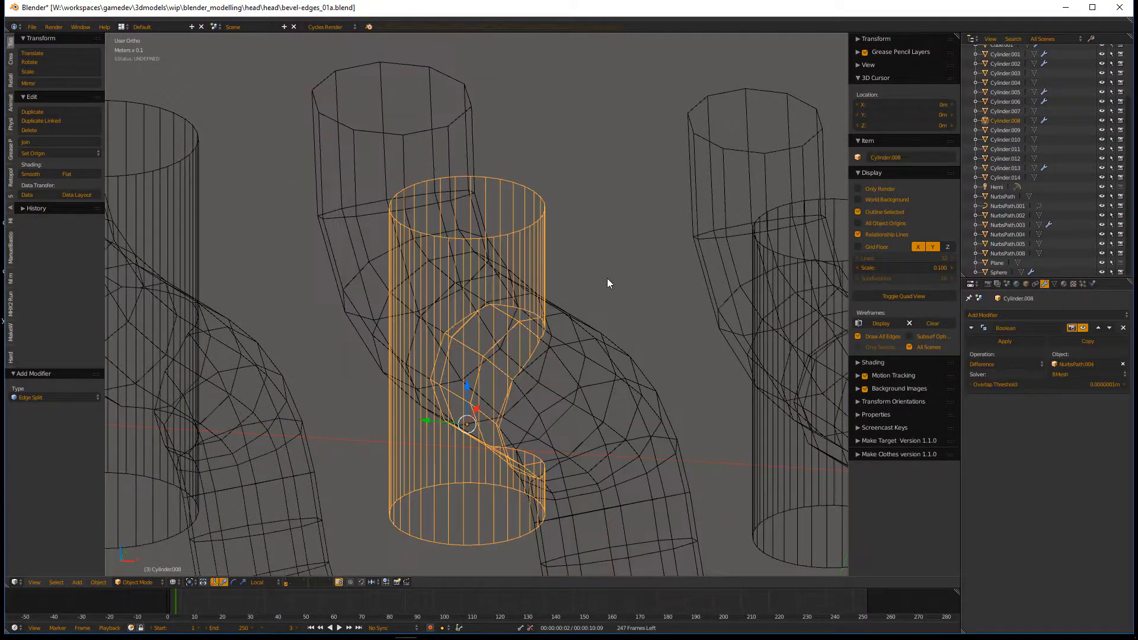
middle_click_drag(626, 380, 533, 373)
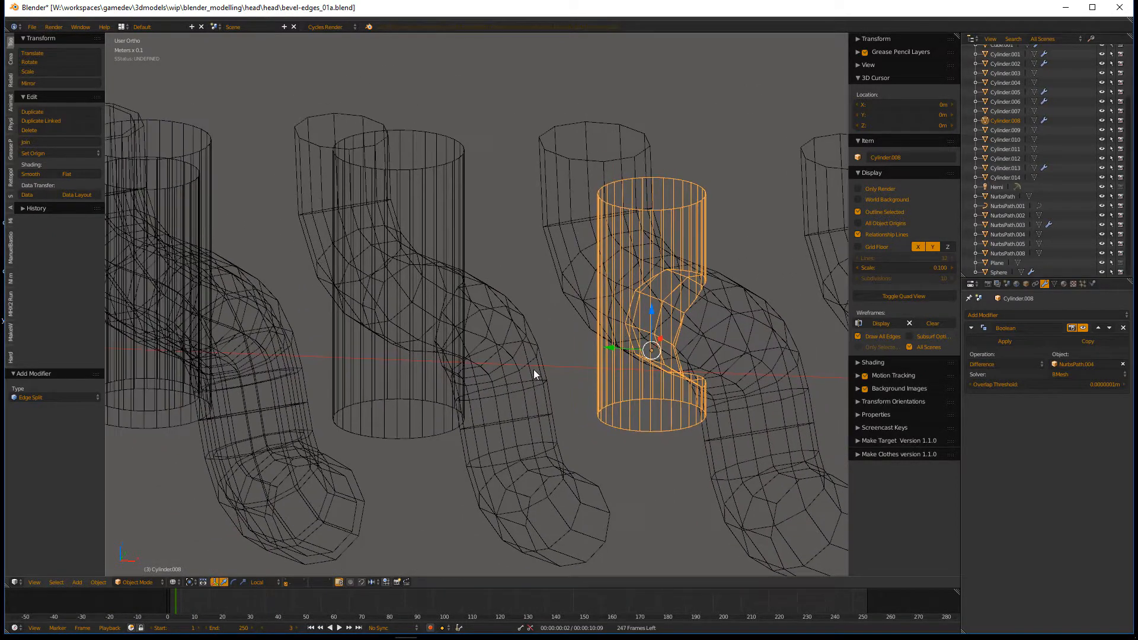
right_click(447, 206)
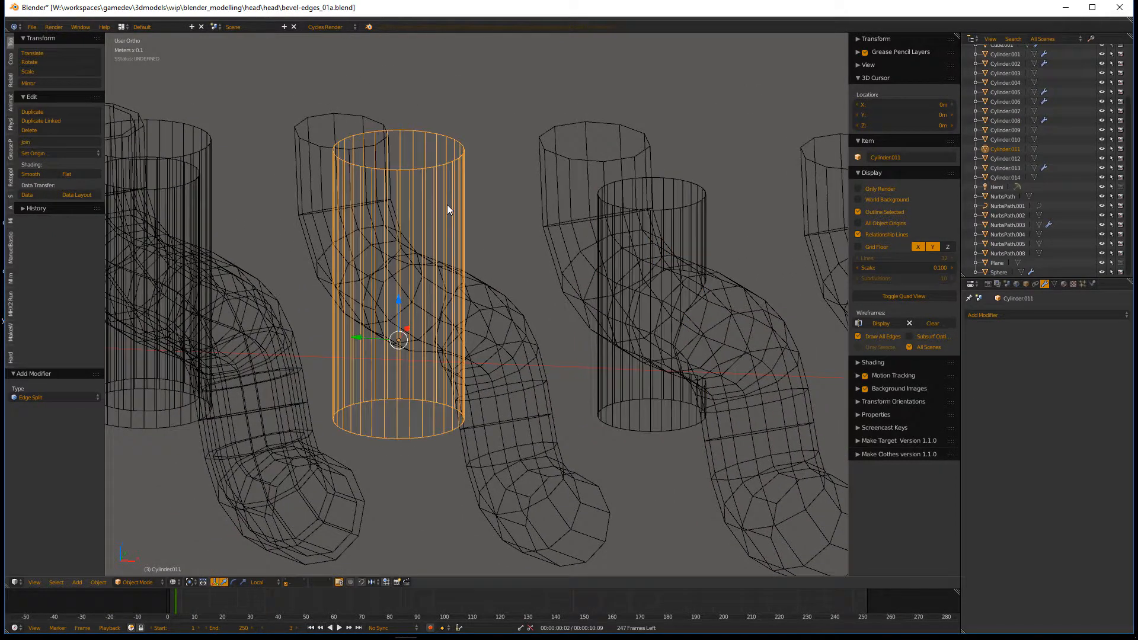
right_click(531, 372)
right_click(755, 306)
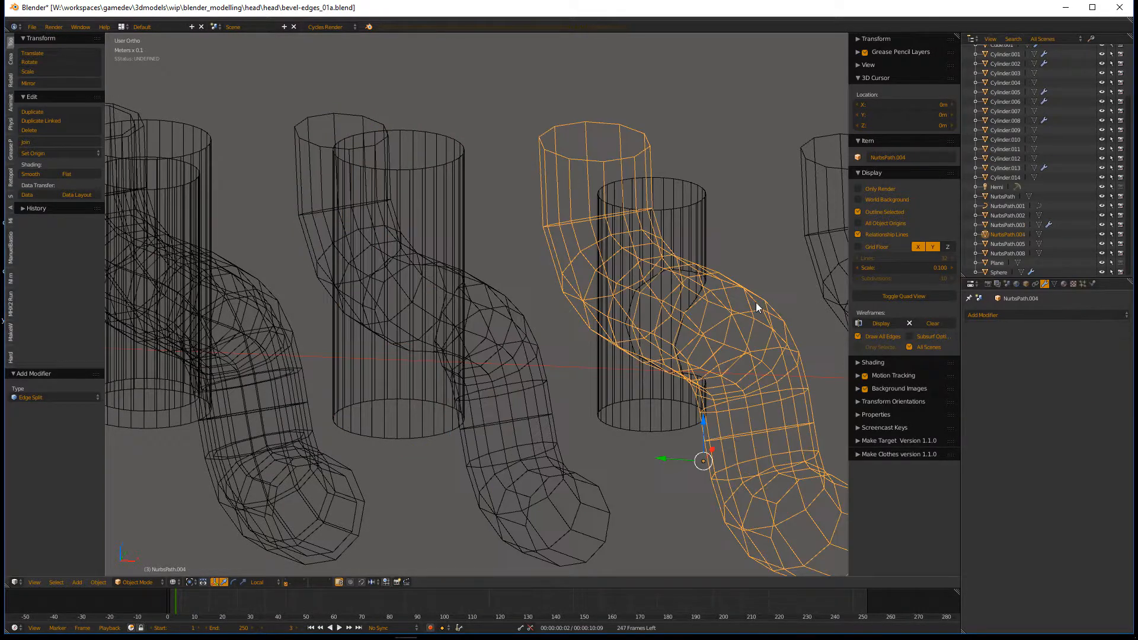
right_click(705, 215)
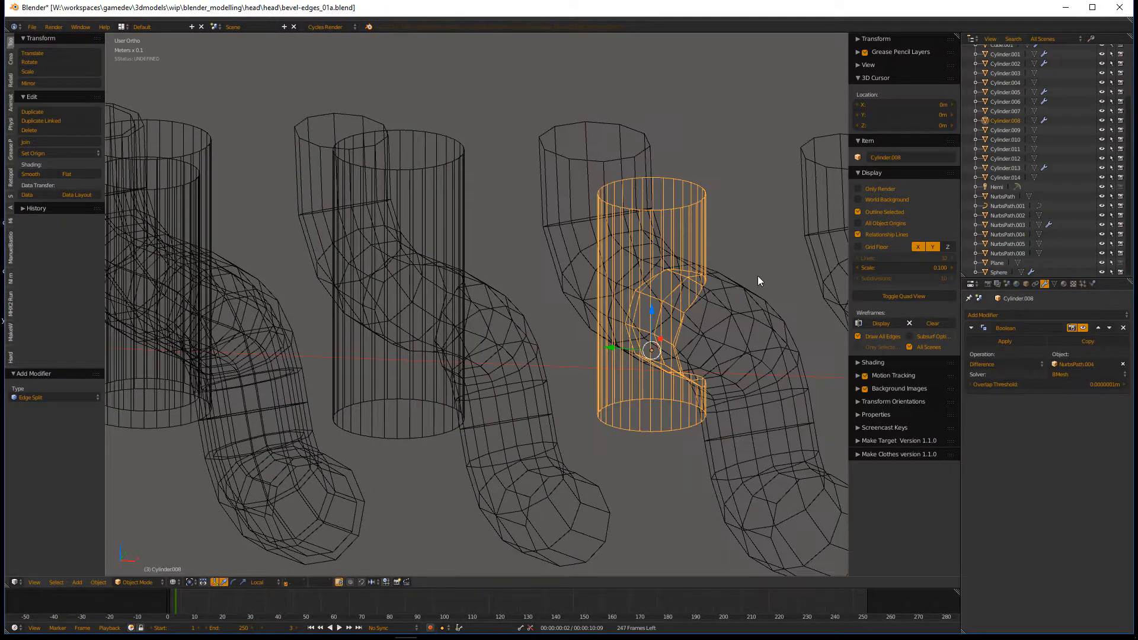
Step: Select the trimmed pipe and cylinder in the following stage and examine the gap between them in solid shading
middle_click_drag(758, 276, 496, 280, "shift")
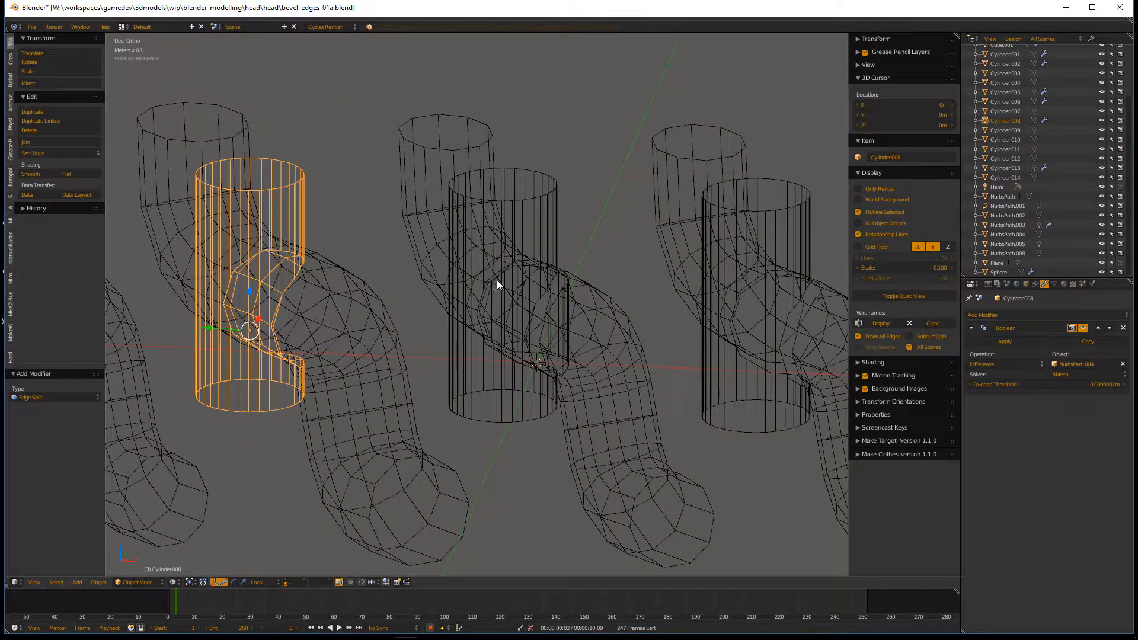
right_click(564, 323)
right_click(560, 221, "shift")
key("z")
key("KP_Decimal")
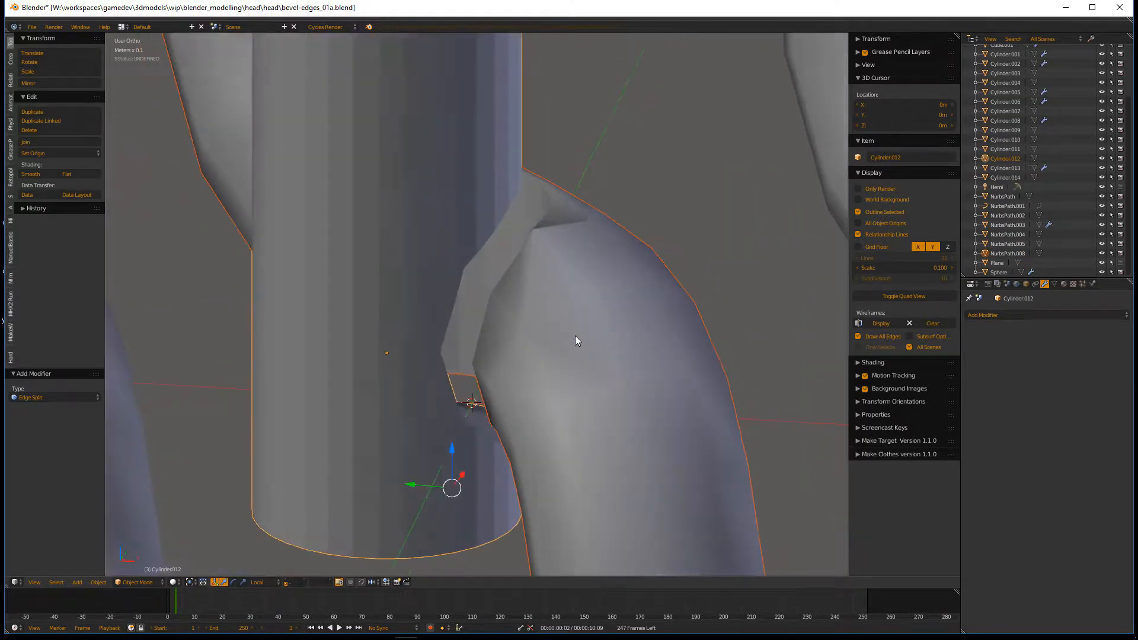
middle_click_drag(575, 335, 517, 262)
scroll(696, 322, "down", 3)
middle_click_drag(683, 324, 332, 326, "shift")
scroll(584, 332, "up", 4)
scroll(605, 346, "down", 6)
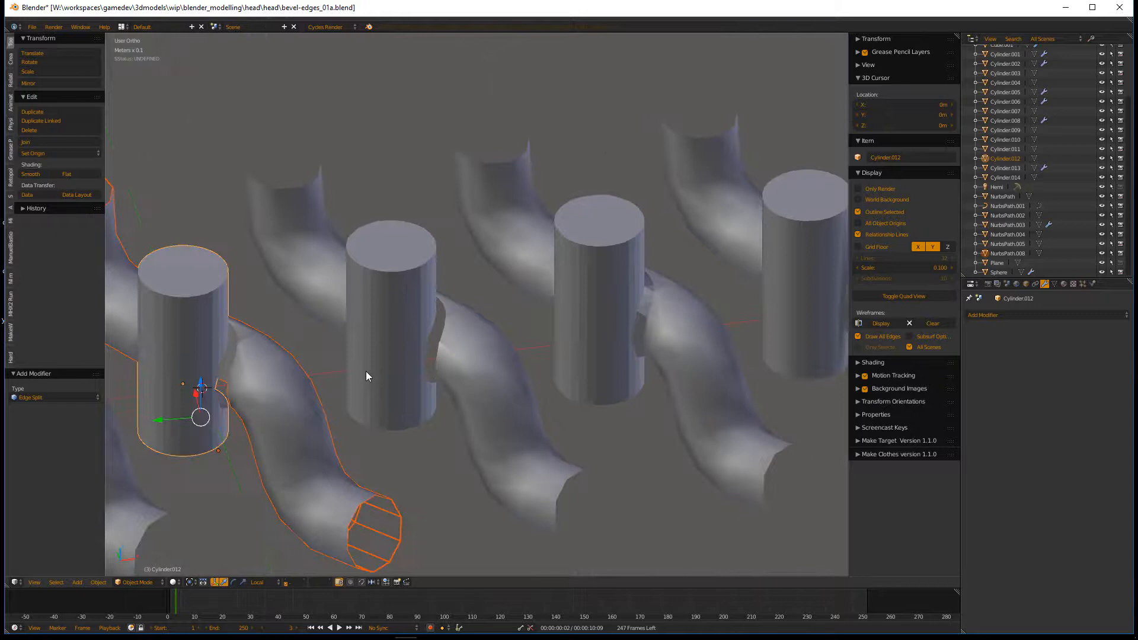
Step: Examine the stage where the joined cylinder and pipe have their gap bridged with faces, and compare it with the smooth-shaded final stage
middle_click_drag(365, 371, 694, 319, "shift")
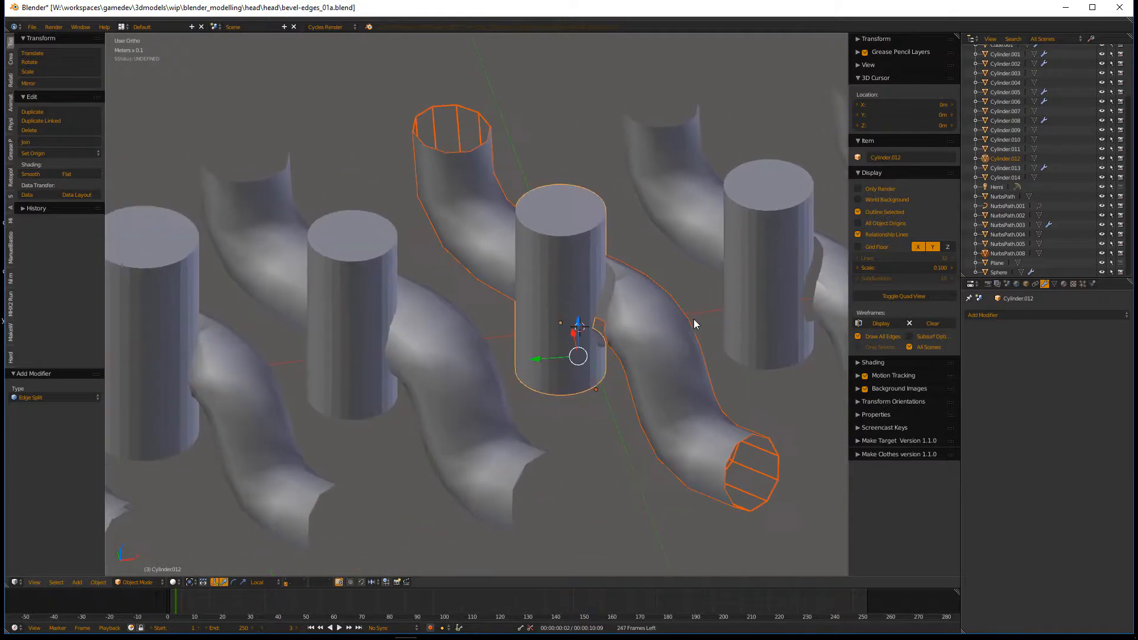
scroll(342, 394, "down", 2)
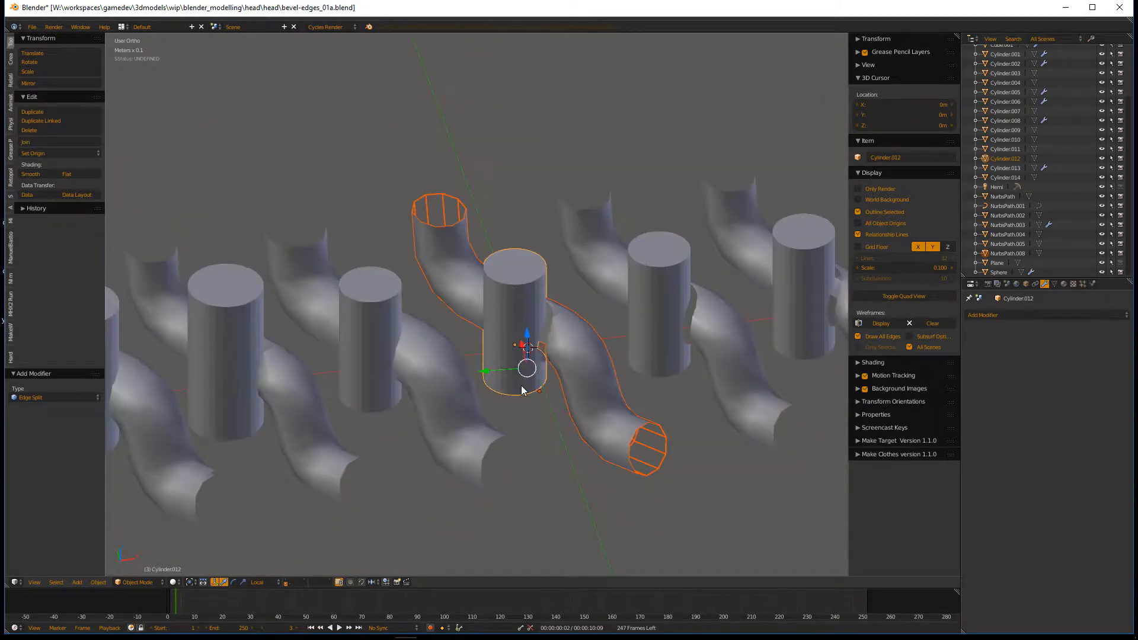
middle_click_drag(628, 373, 396, 409, "shift")
scroll(635, 379, "up", 5)
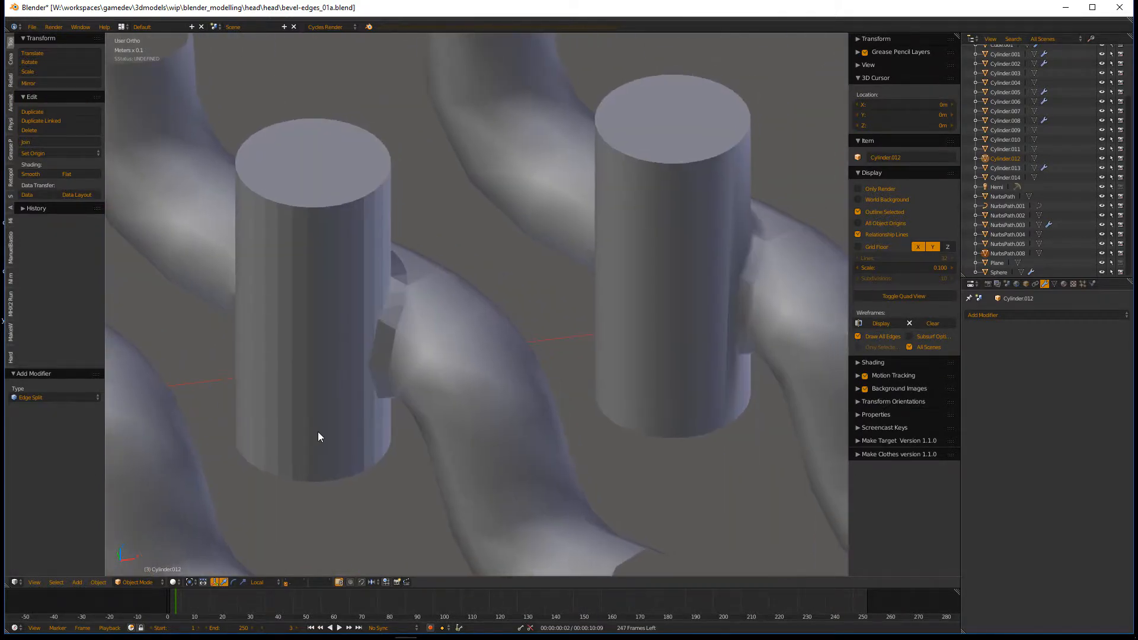
right_click(395, 381)
scroll(394, 376, "down", 3)
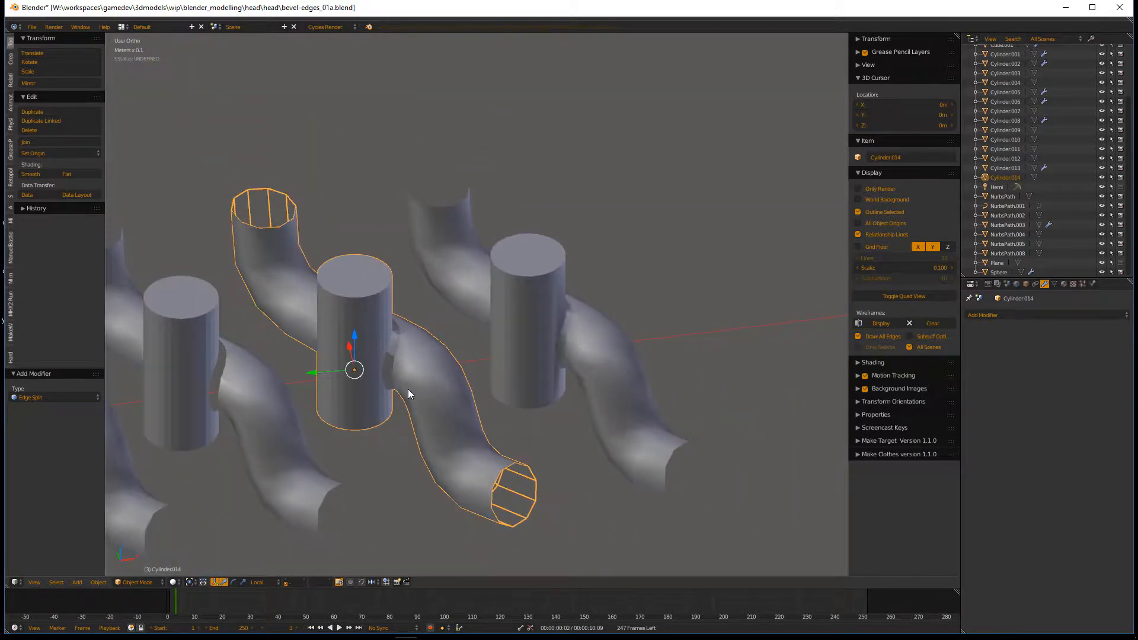
middle_click_drag(408, 389, 339, 405)
scroll(339, 405, "up", 6)
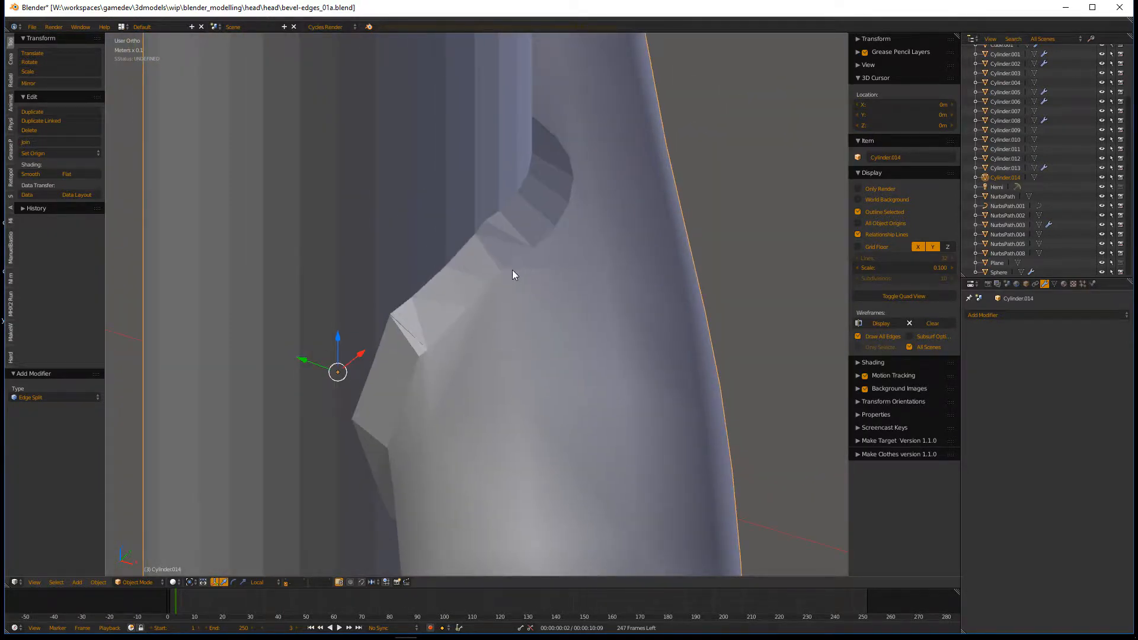
scroll(512, 269, "down", 5)
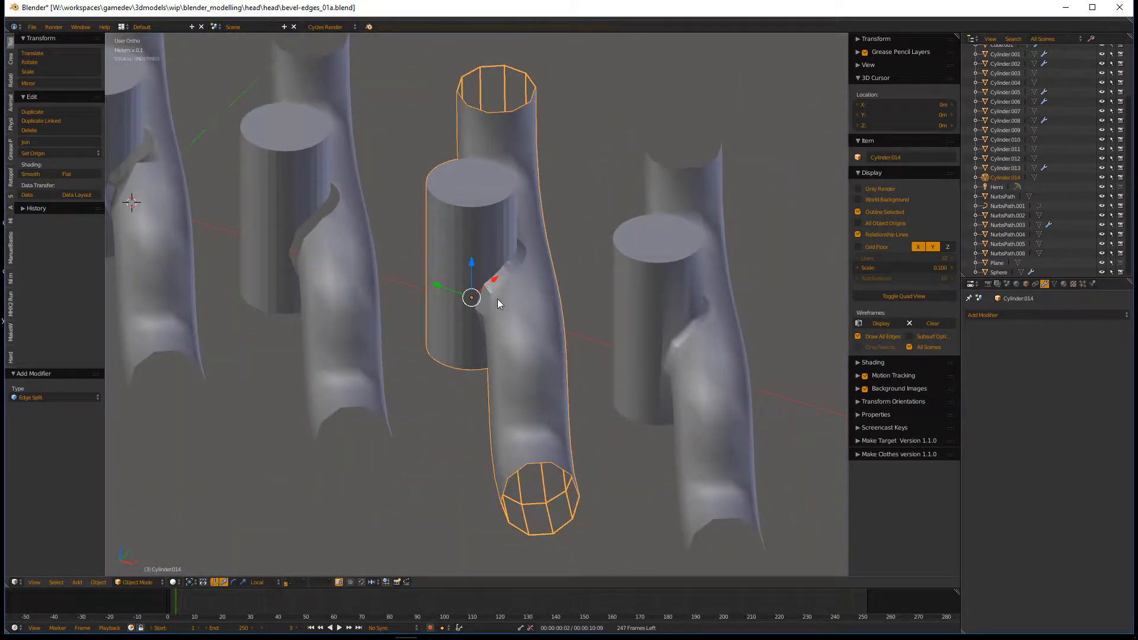
scroll(677, 285, "up", 5)
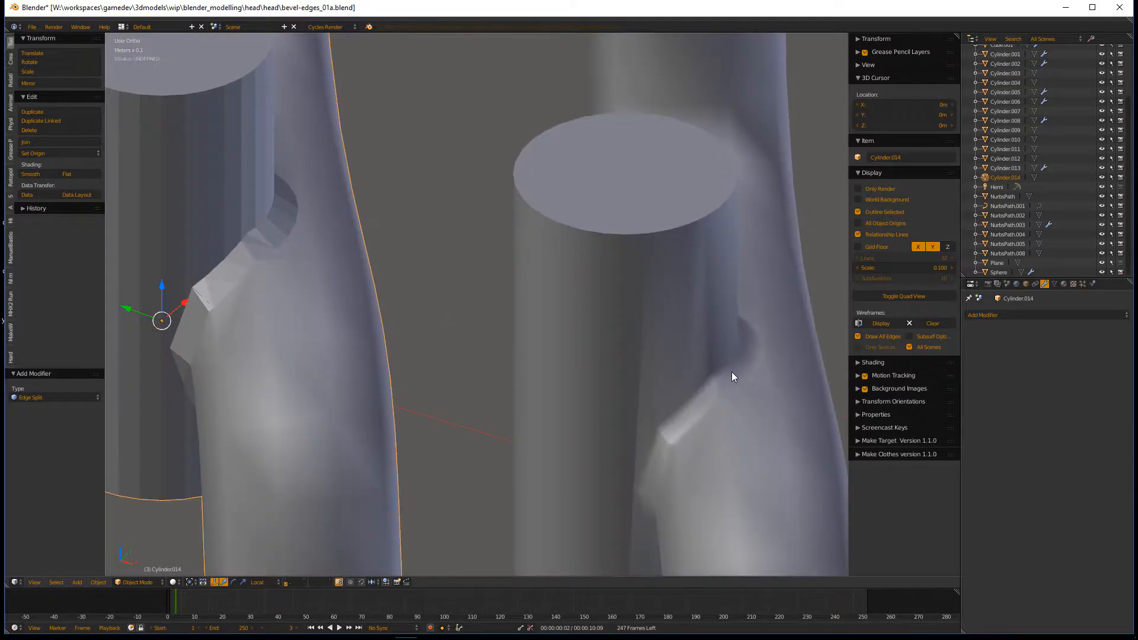
Step: Delete Cylinder.014 and duplicate the joined but unbridged Cylinder.007, placing the copy 20 cm along the X axis
scroll(569, 352, "down", 5)
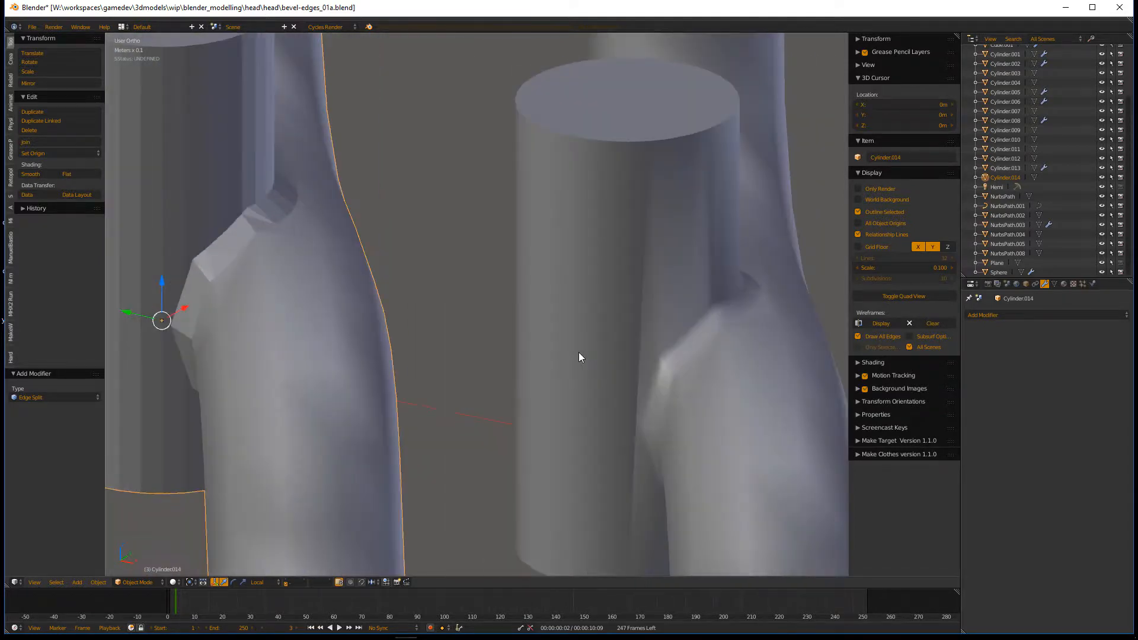
left_click(480, 314)
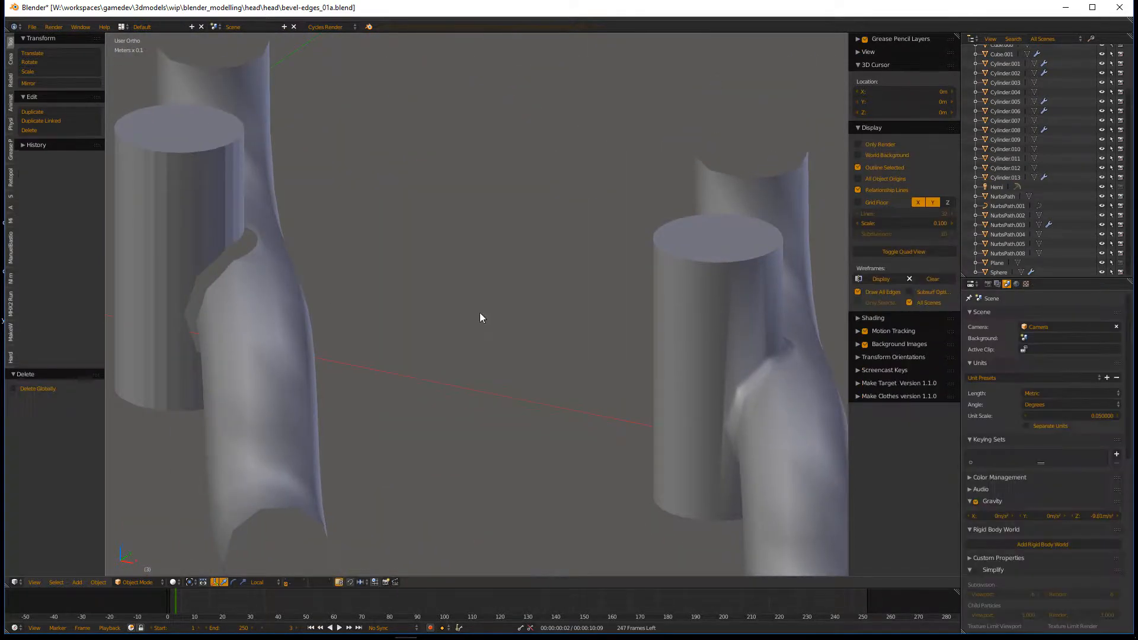
right_click(163, 223)
key("KP_7")
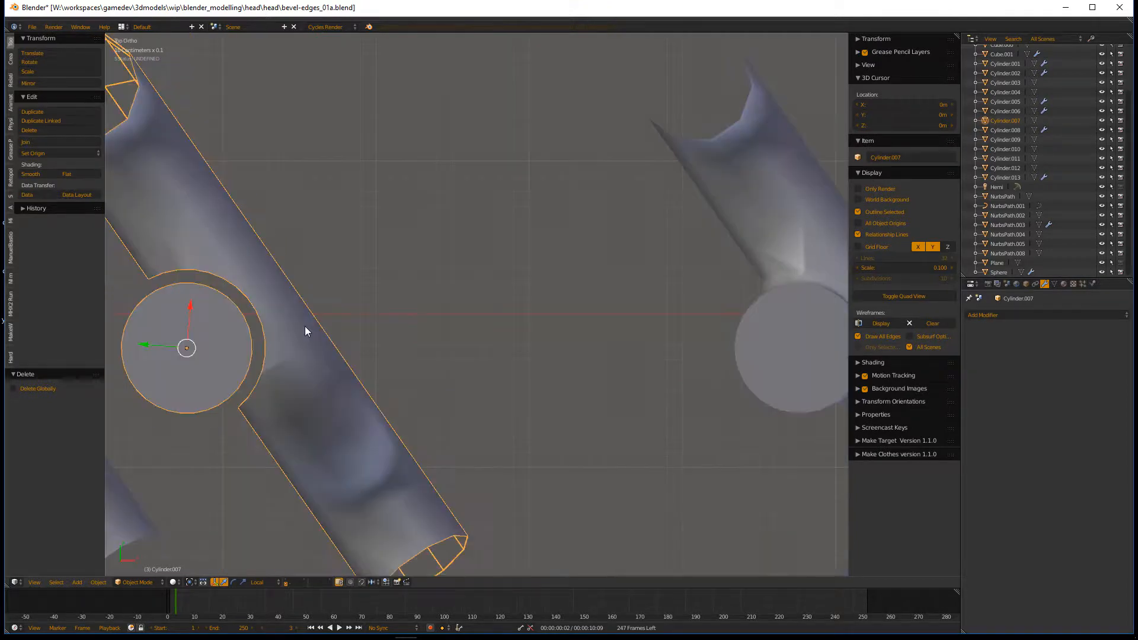
key("shift+d")
key("x")
scroll(656, 382, "down", 5)
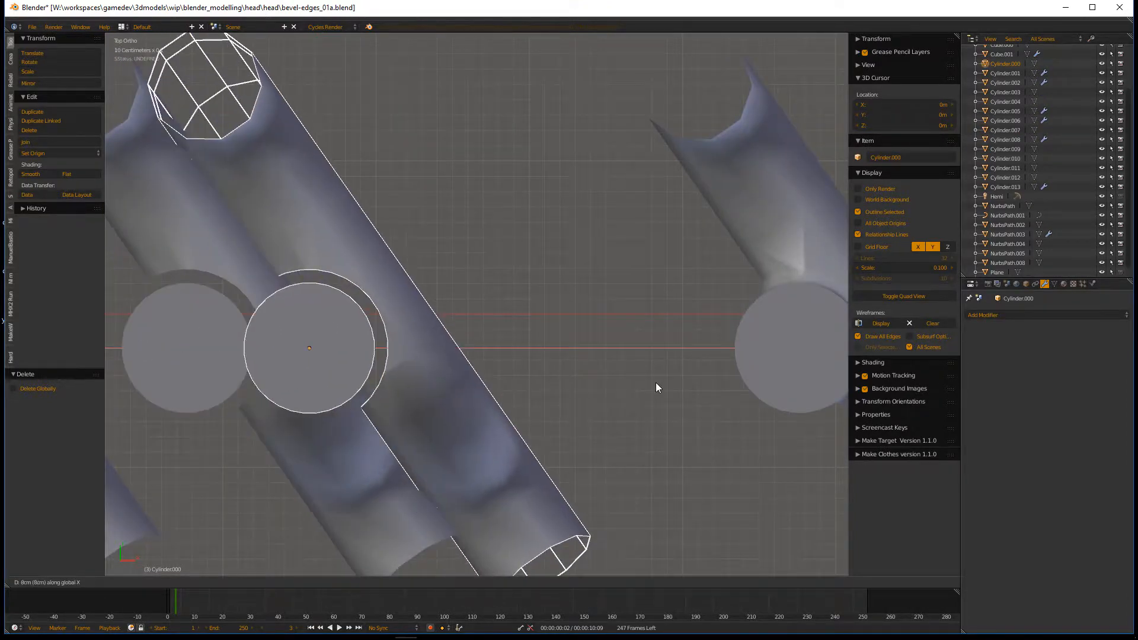
left_click(655, 375)
middle_click_drag(654, 376, 522, 371)
key("KP_Decimal")
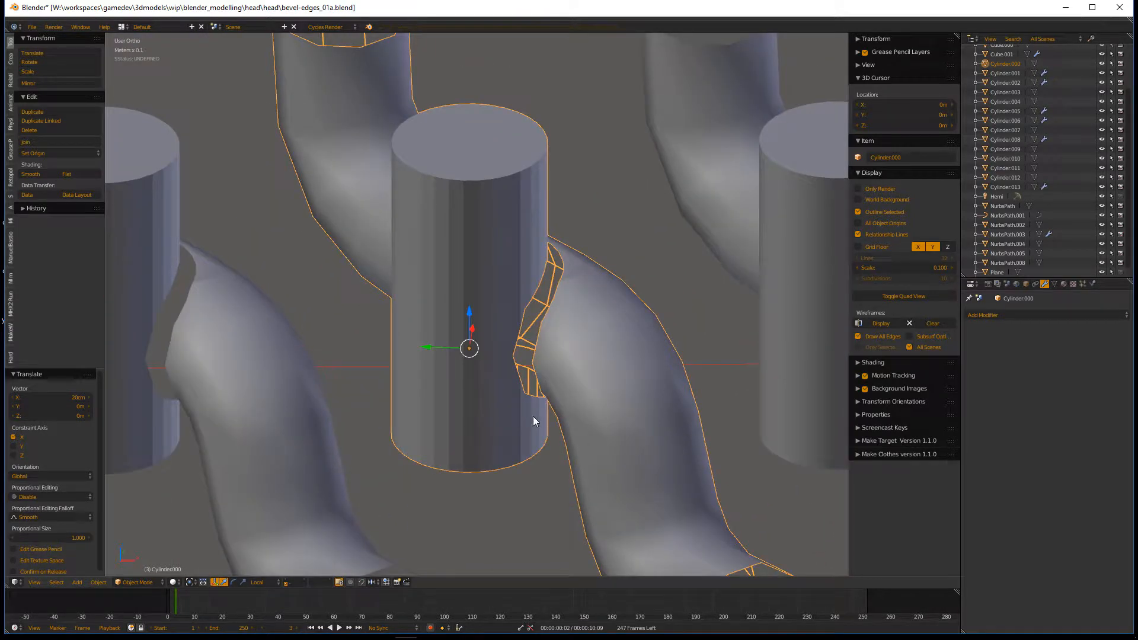
Step: Bridge the edge loops around the gap between the copied cylinder and the curved pipe
key("Tab")
scroll(552, 364, "up", 5)
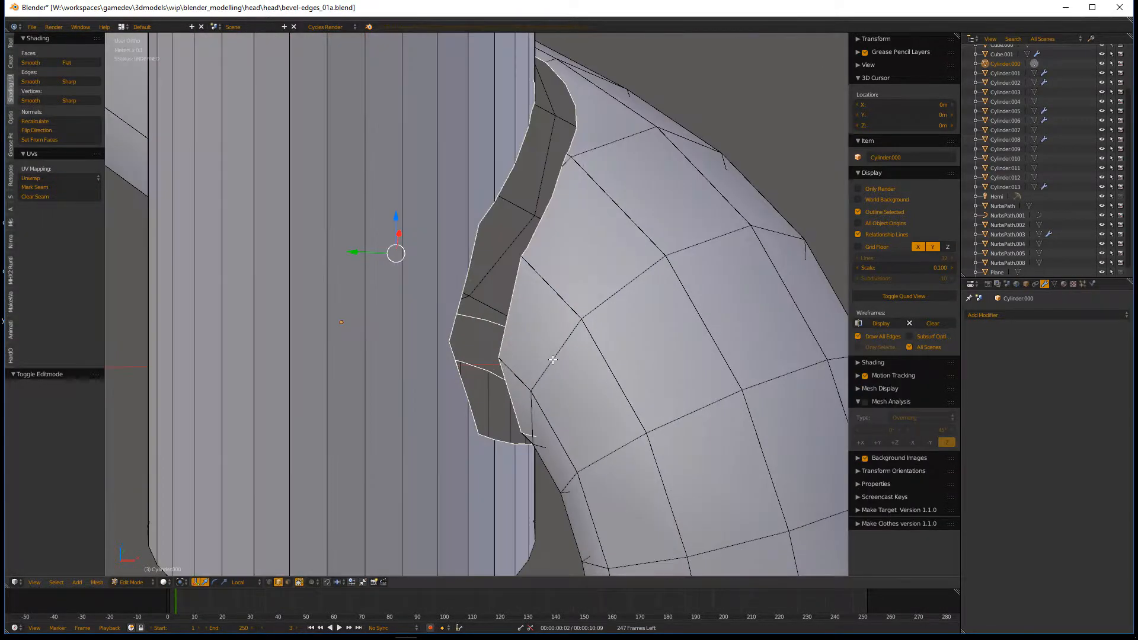
middle_click_drag(582, 321, 548, 347)
middle_click_drag(527, 193, 624, 287, "shift")
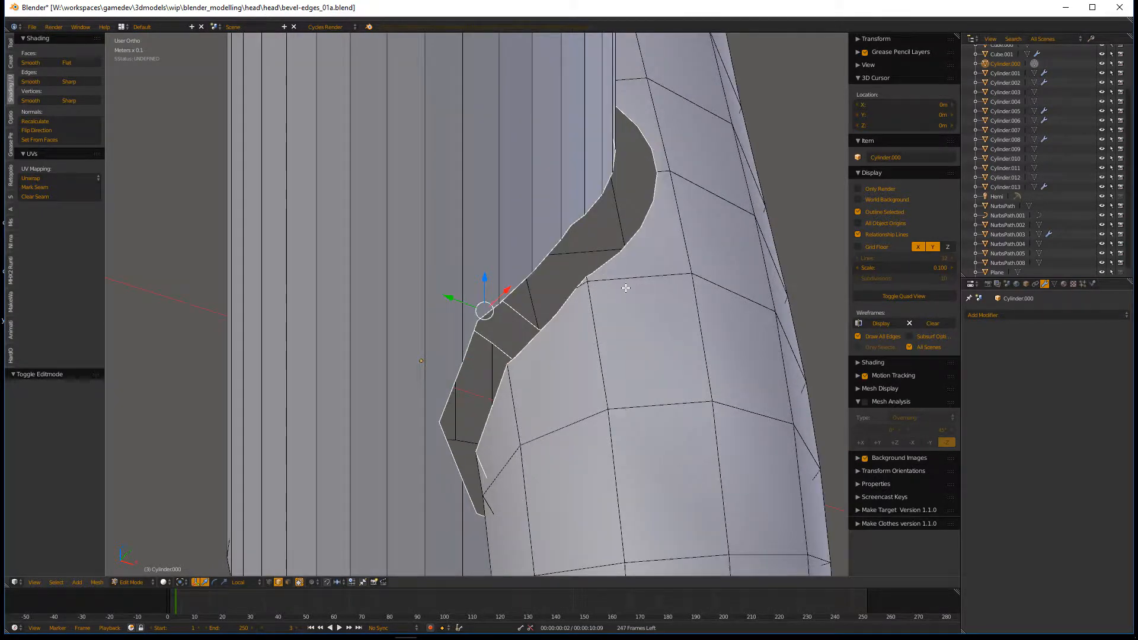
key("ctrl+e")
left_click(625, 288)
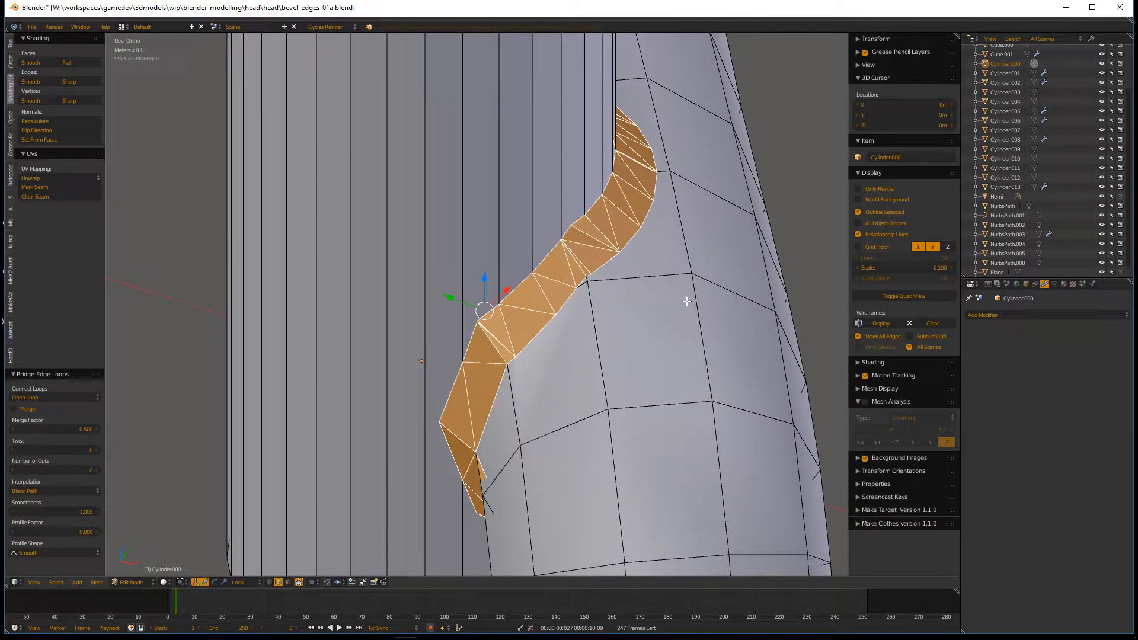
Step: Examine the triangulated bridge strip, selecting edges along its pipe-side and cylinder-side borders
middle_click_drag(690, 243, 503, 282)
scroll(521, 288, "up", 4)
scroll(666, 216, "down", 2)
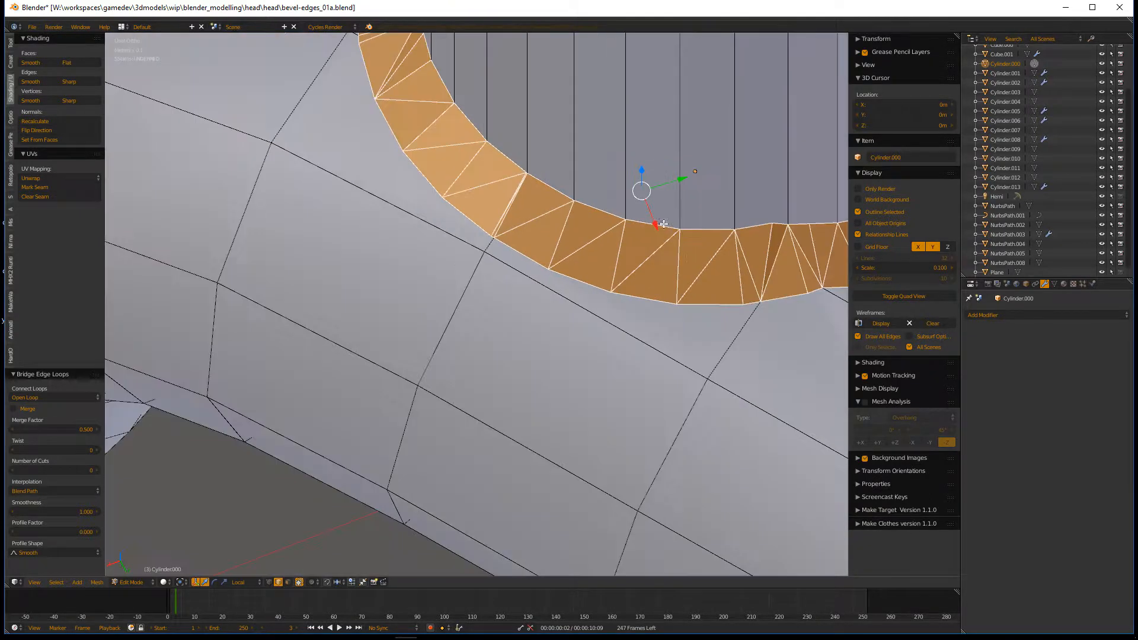
middle_click_drag(686, 253, 595, 365)
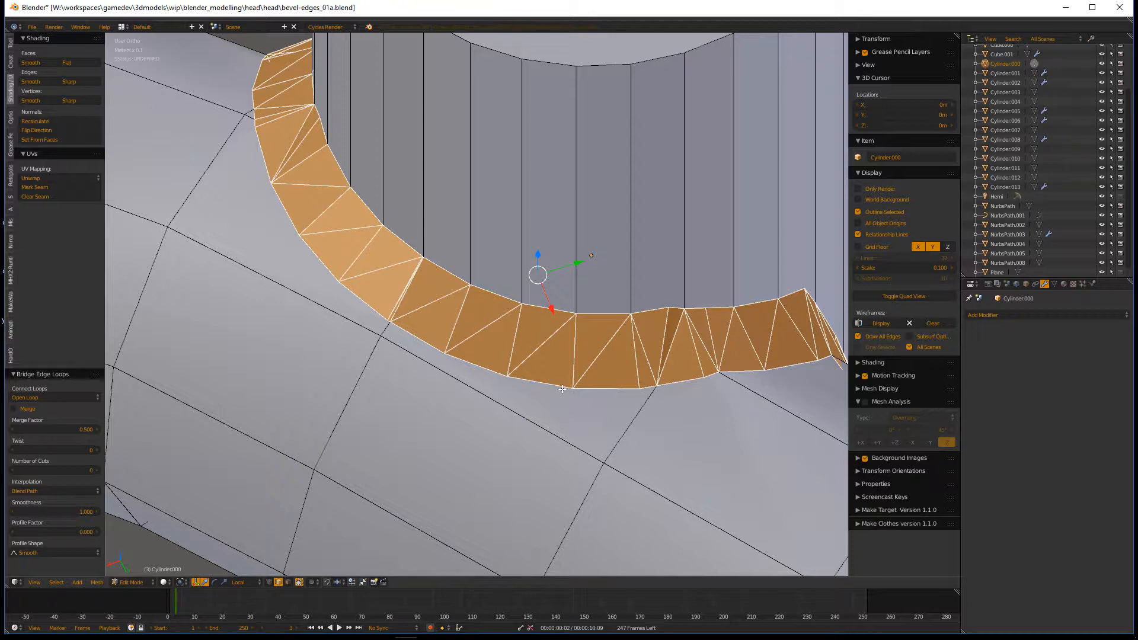
right_click(487, 370, "alt")
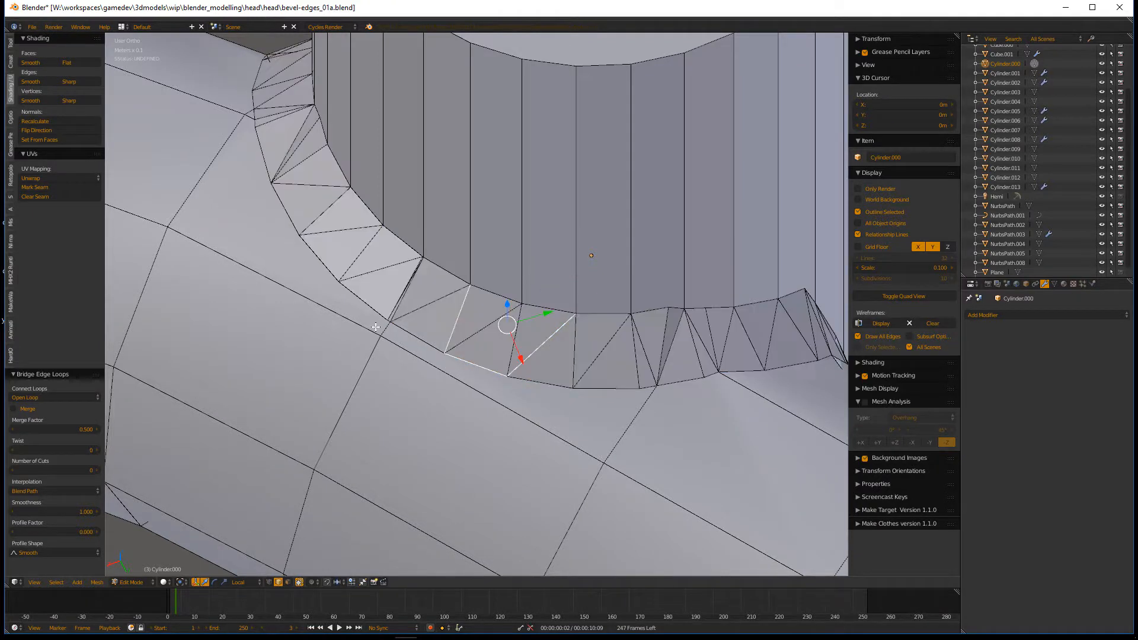
right_click(430, 357)
right_click(340, 282, "shift")
right_click(319, 259, "shift")
right_click(288, 205, "shift")
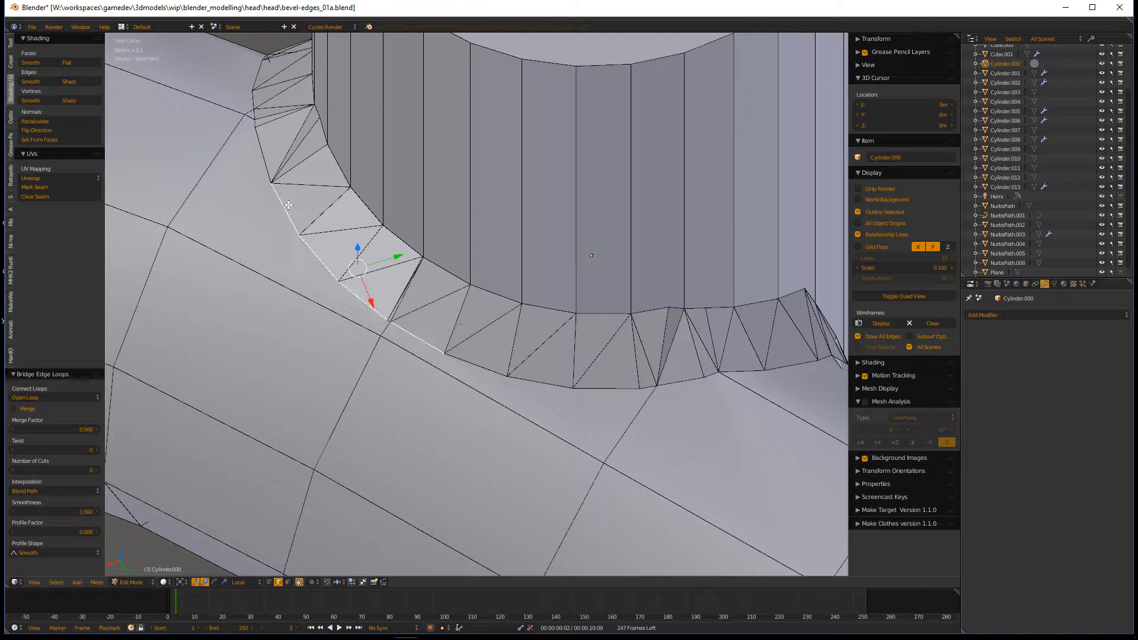
right_click(422, 248)
right_click(441, 255)
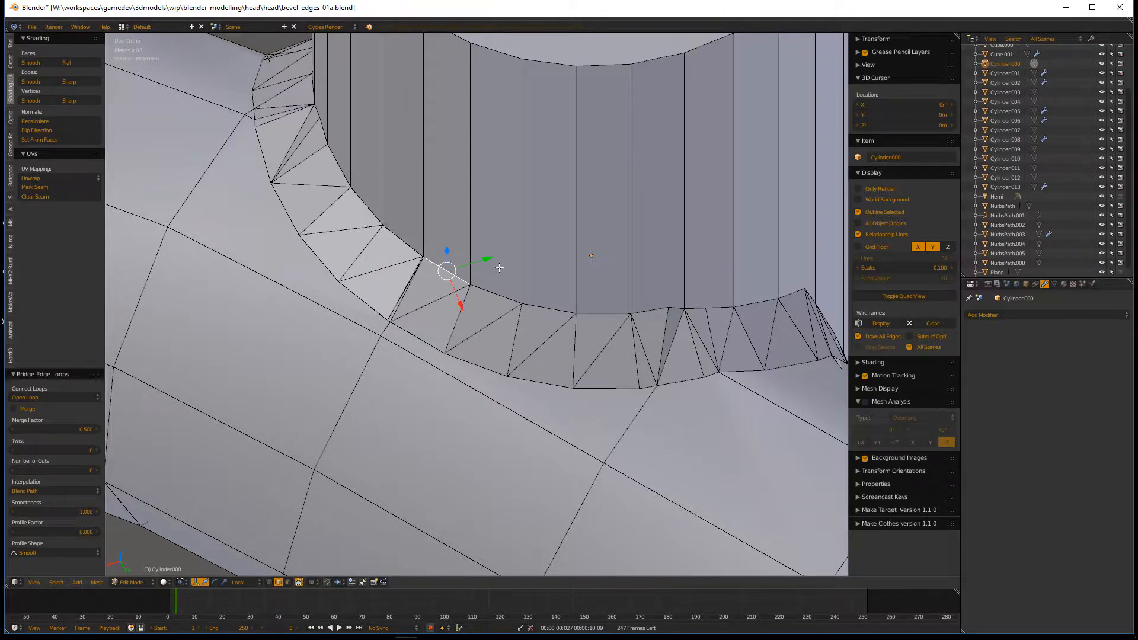
Step: Preview a loop cut across the vertical edges of the cylinder above the bridge strip
scroll(500, 268, "down", 5)
middle_click_drag(530, 281, 585, 219)
scroll(585, 218, "up", 3)
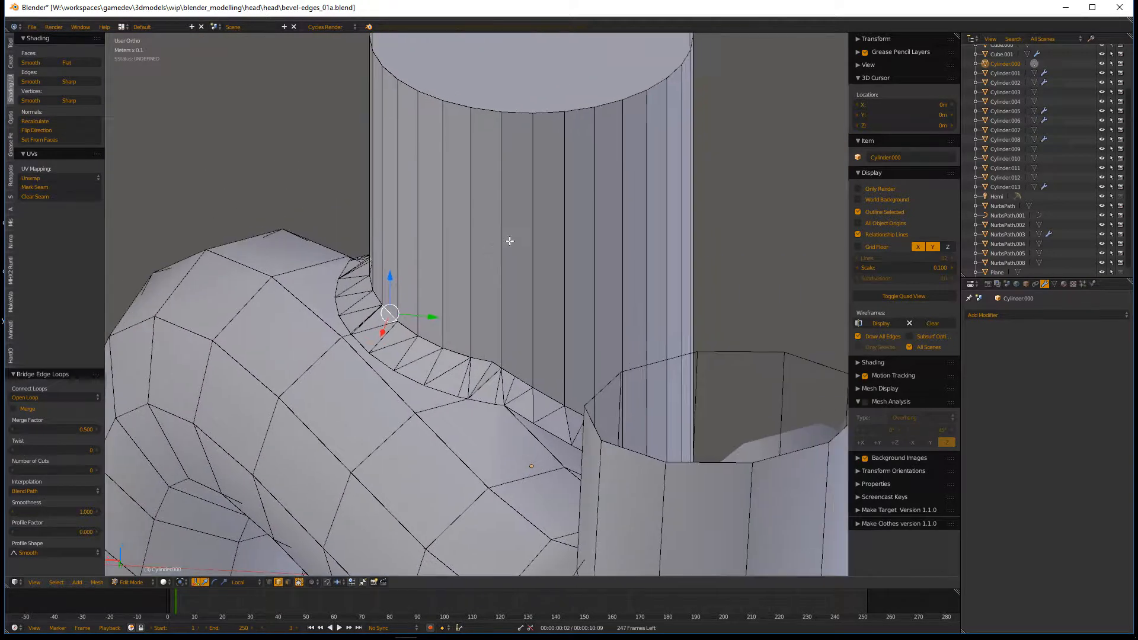
right_click(474, 237)
key("ctrl+r")
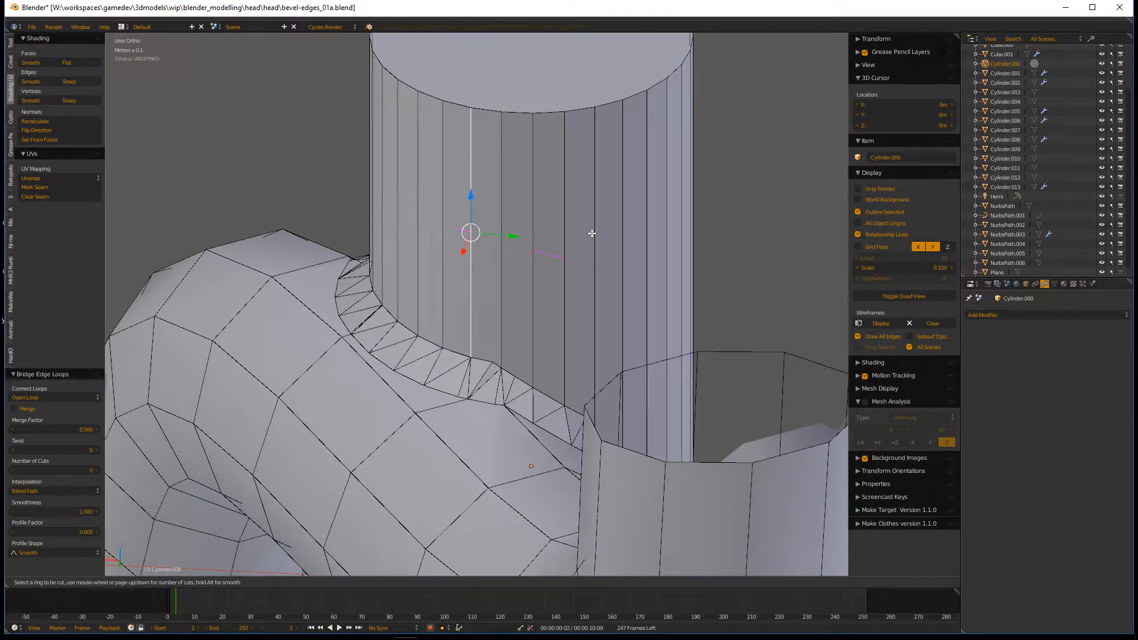
key("Escape")
middle_click_drag(469, 278, 516, 311)
Step: Undo the edge selections made since bridging, back to the selected bridge faces
key("ctrl+z")
key("ctrl+z")
key("ctrl+z")
key("ctrl+z")
key("ctrl+z")
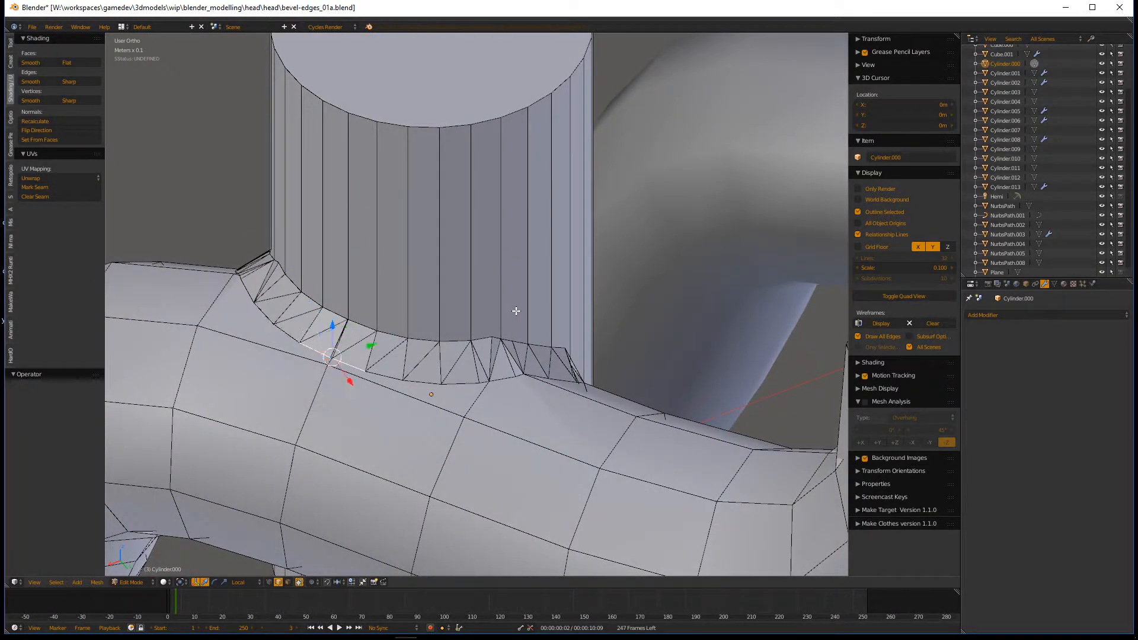
key("ctrl+z")
middle_click_drag(419, 322, 456, 339)
key("KP_Decimal")
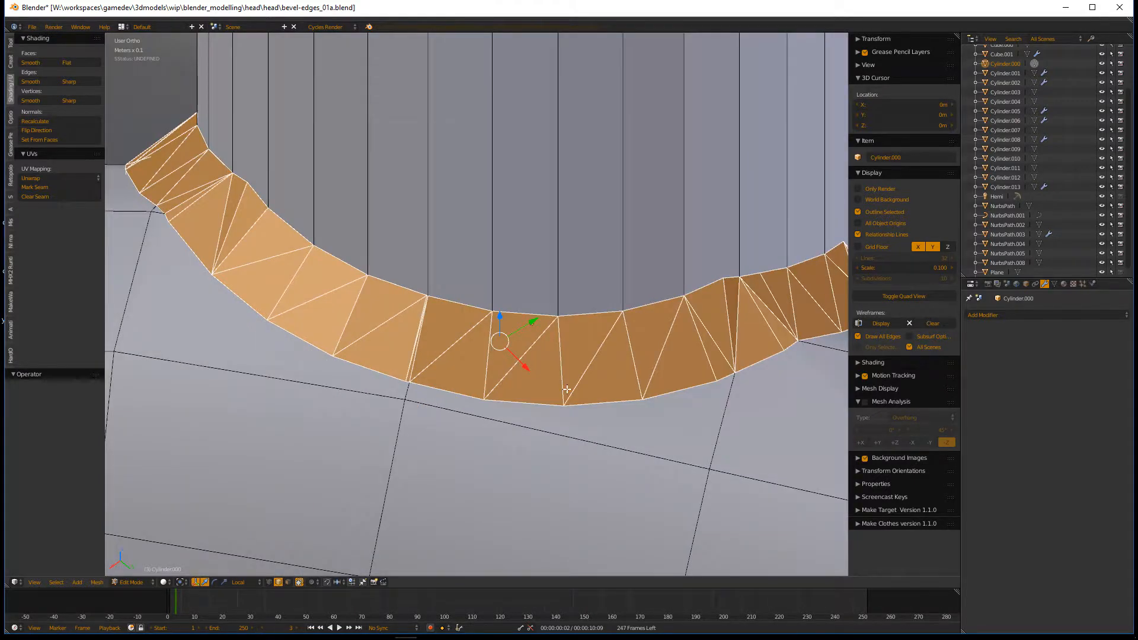
Step: Dissolve two diagonal edges at the middle of the bridge strip and check the adjacent faces with a loop cut preview
middle_click_drag(681, 421, 592, 384)
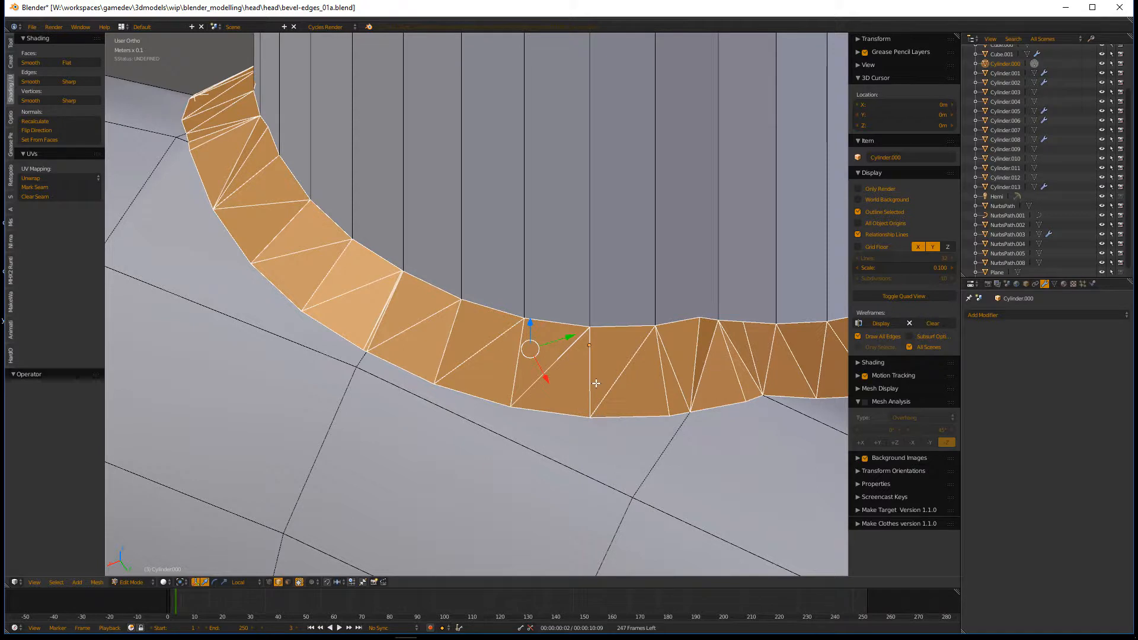
right_click(614, 382)
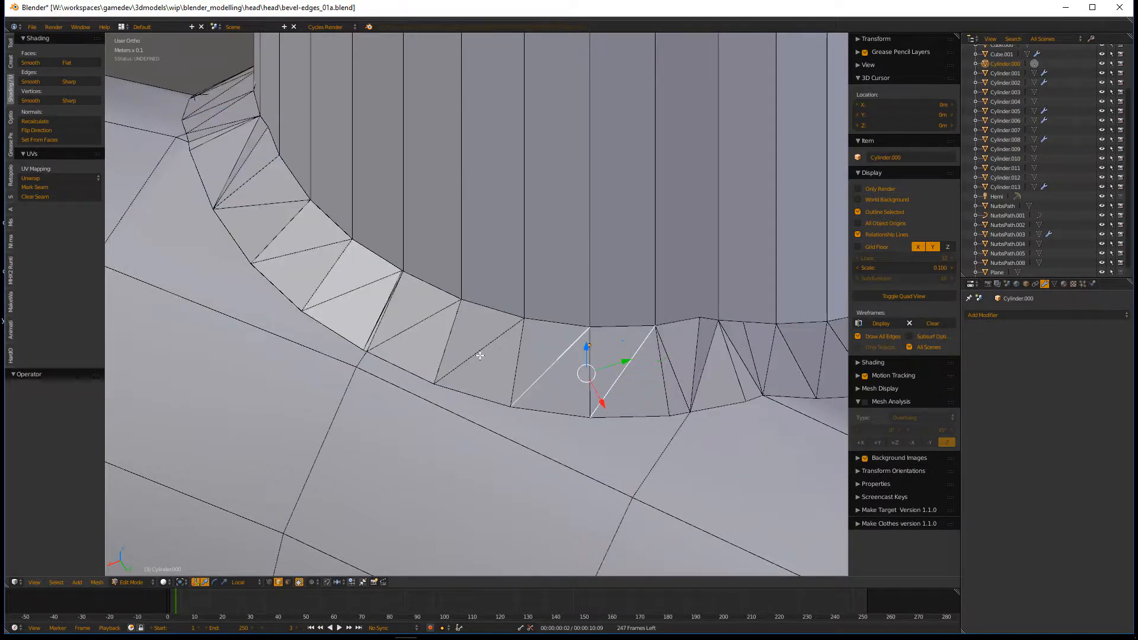
key("x")
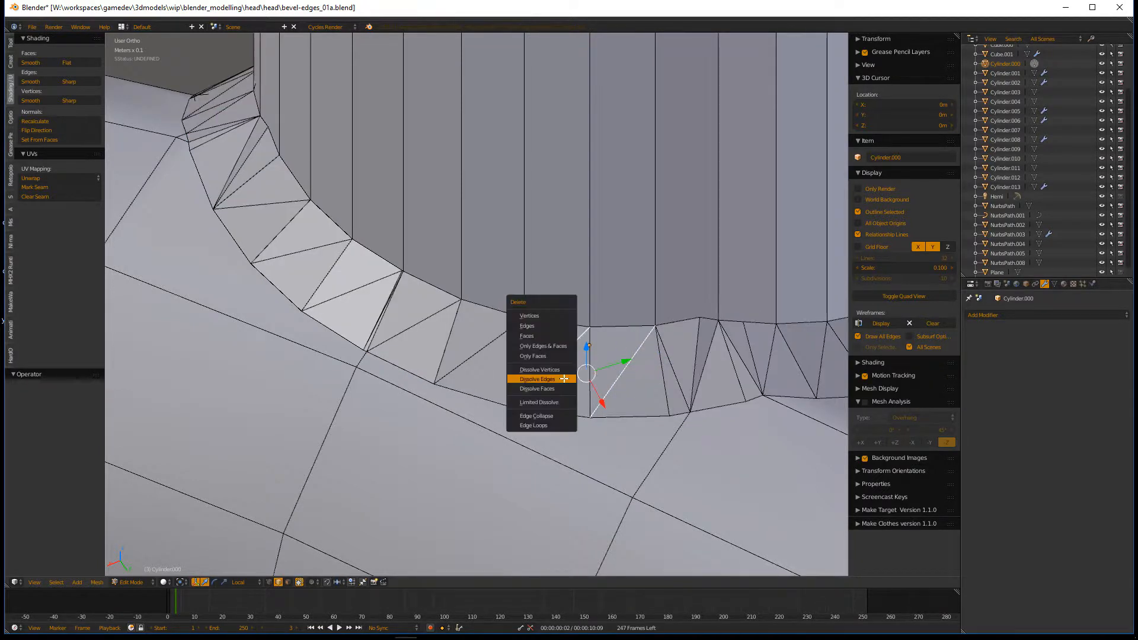
left_click(563, 380)
right_click(625, 330)
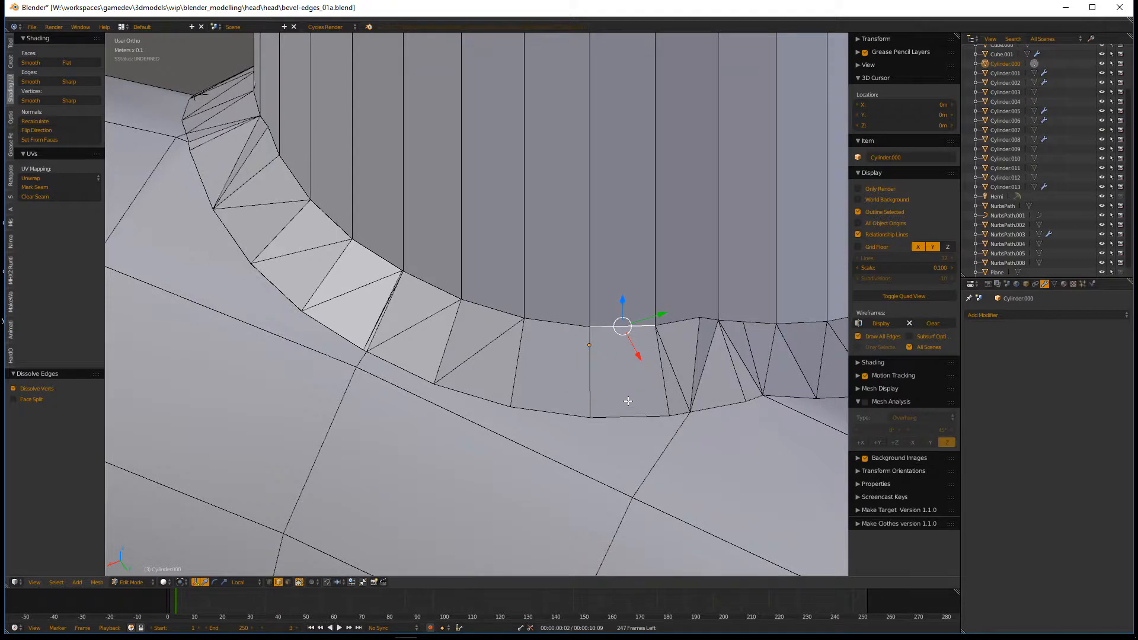
right_click(623, 375)
key("ctrl+r")
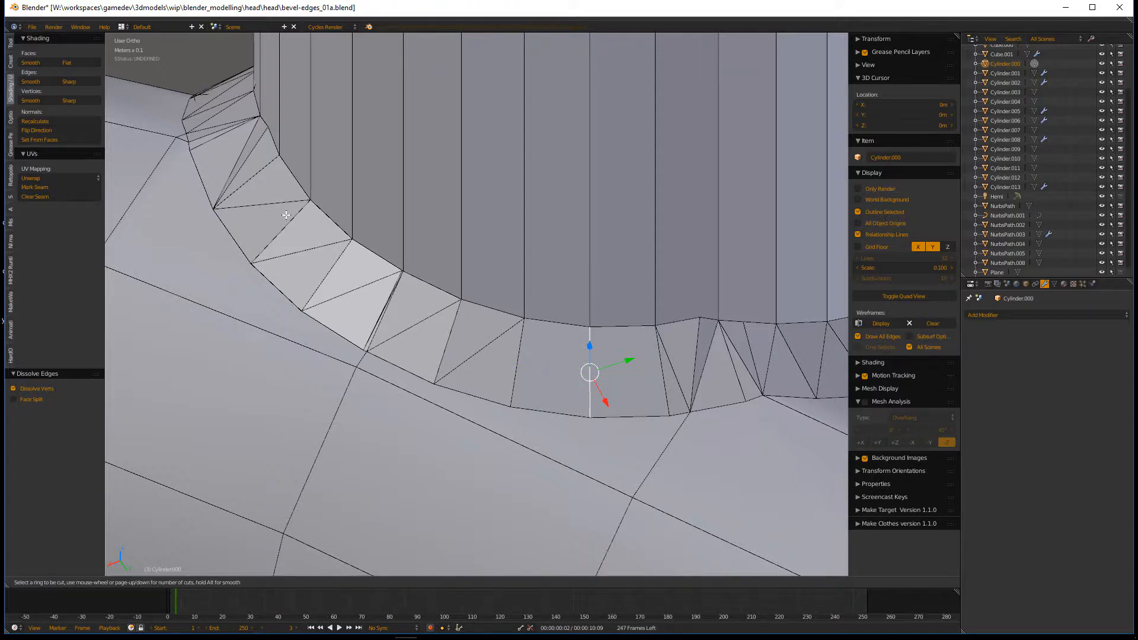
key("Escape")
Step: Dissolve the next two diagonal edges along the bridge strip and preview a loop cut through the cleaned quads
right_click(477, 351)
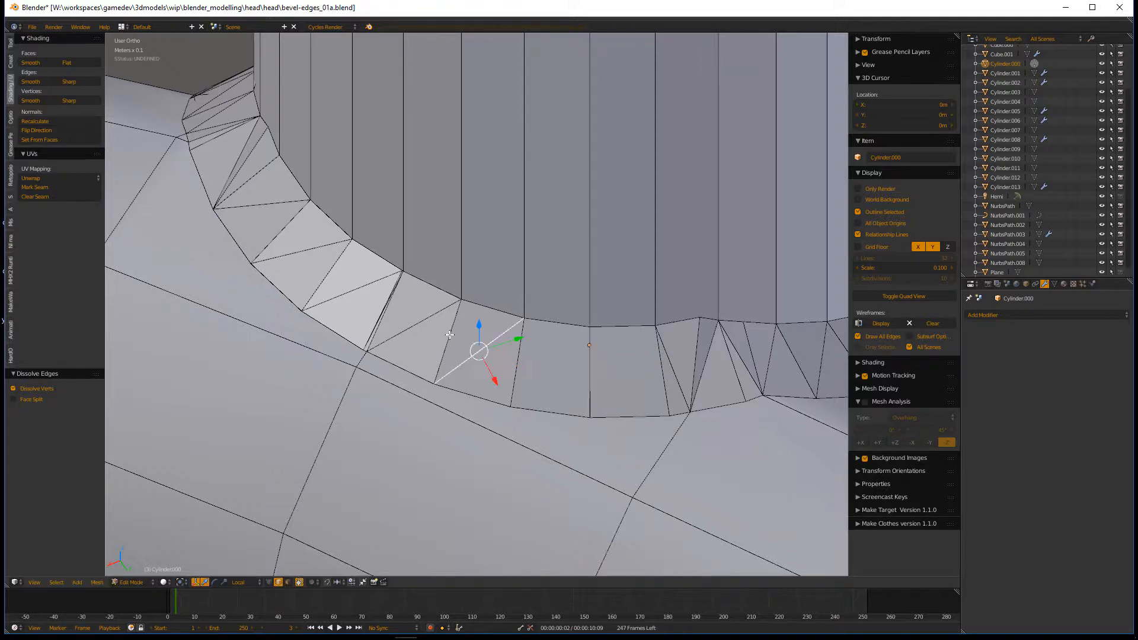
right_click(419, 329, "shift")
key("x")
left_click(420, 329)
right_click(515, 364)
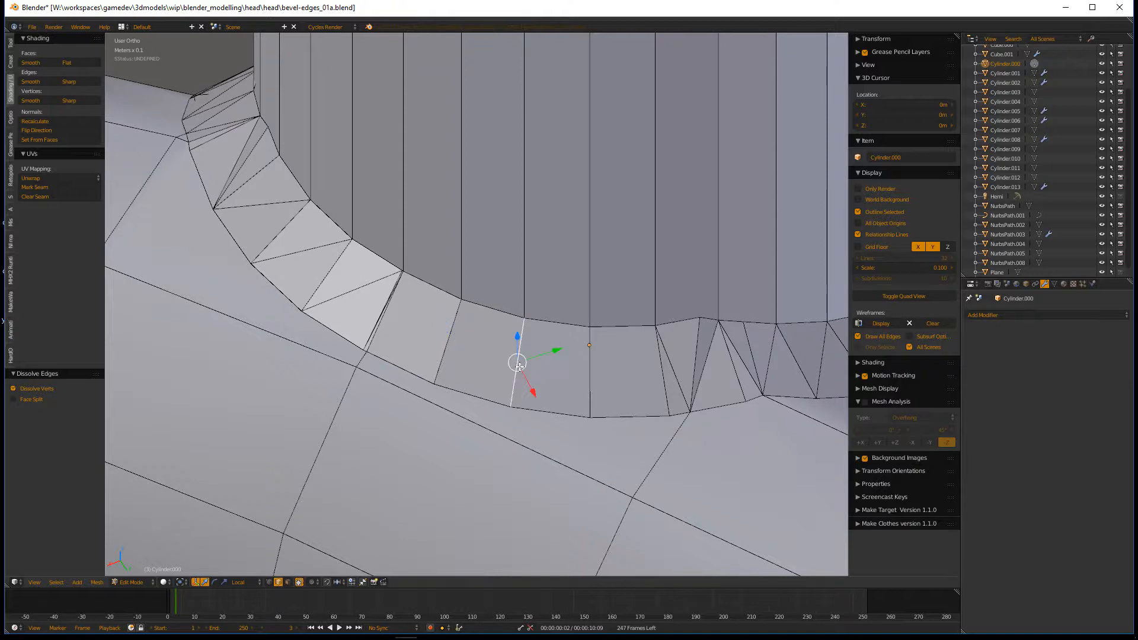
key("ctrl+r")
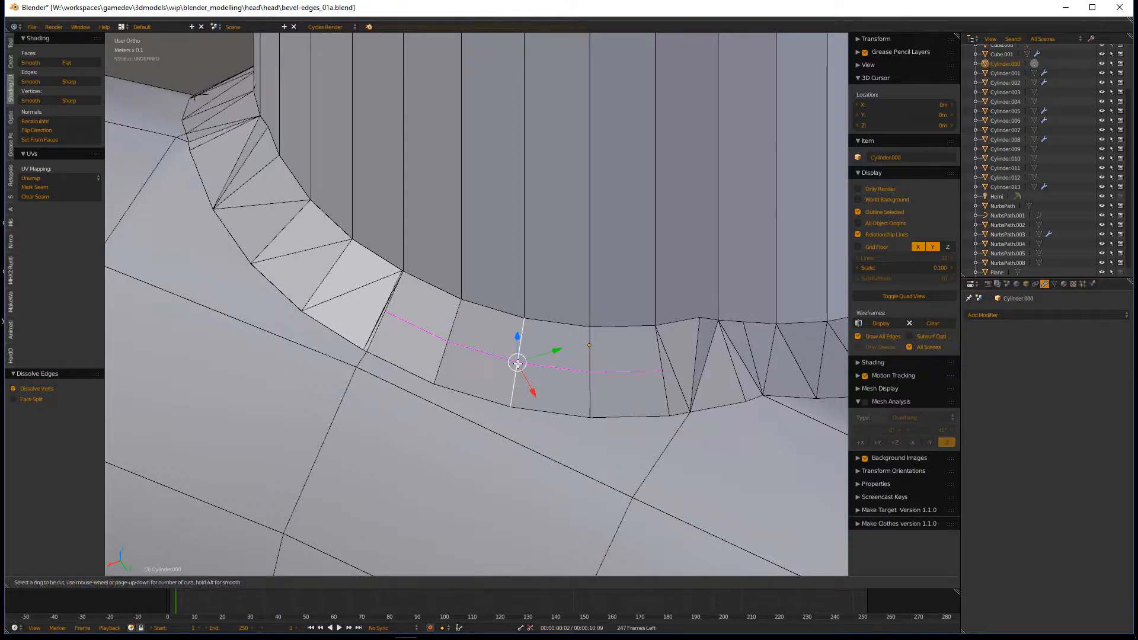
key("Escape")
Step: Dissolve three more diagonals and the redundant narrow edge in the bridge strip between the cylinder and pipe
middle_click_drag(518, 364, 343, 348)
middle_click_drag(344, 348, 594, 249, "shift")
right_click(638, 330)
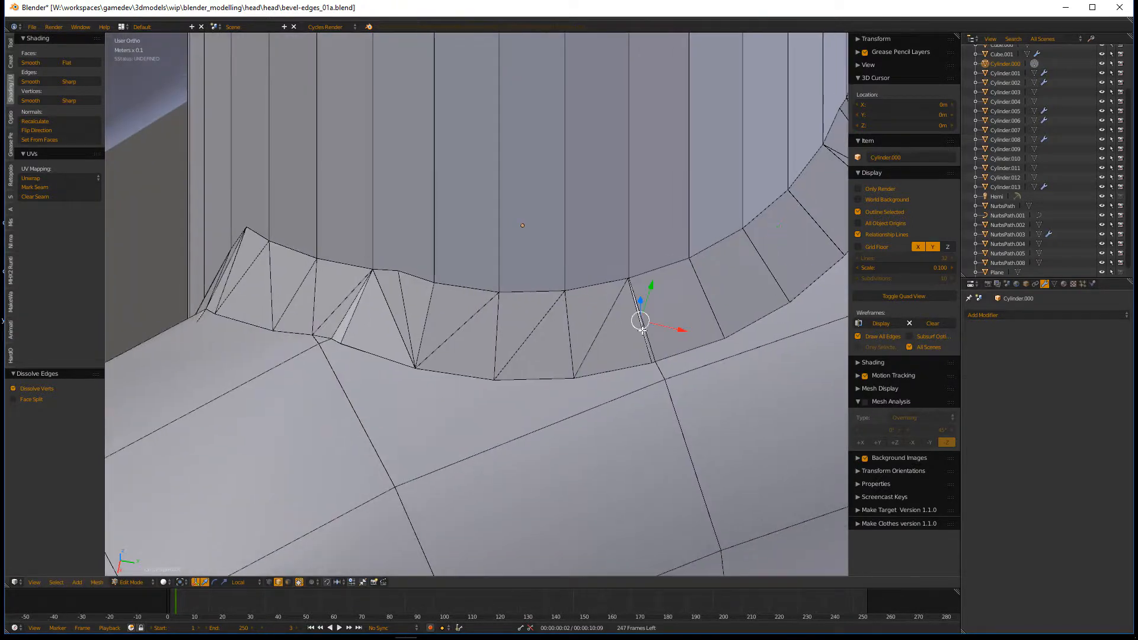
right_click(605, 332, "shift")
right_click(508, 355, "shift")
right_click(482, 345, "shift")
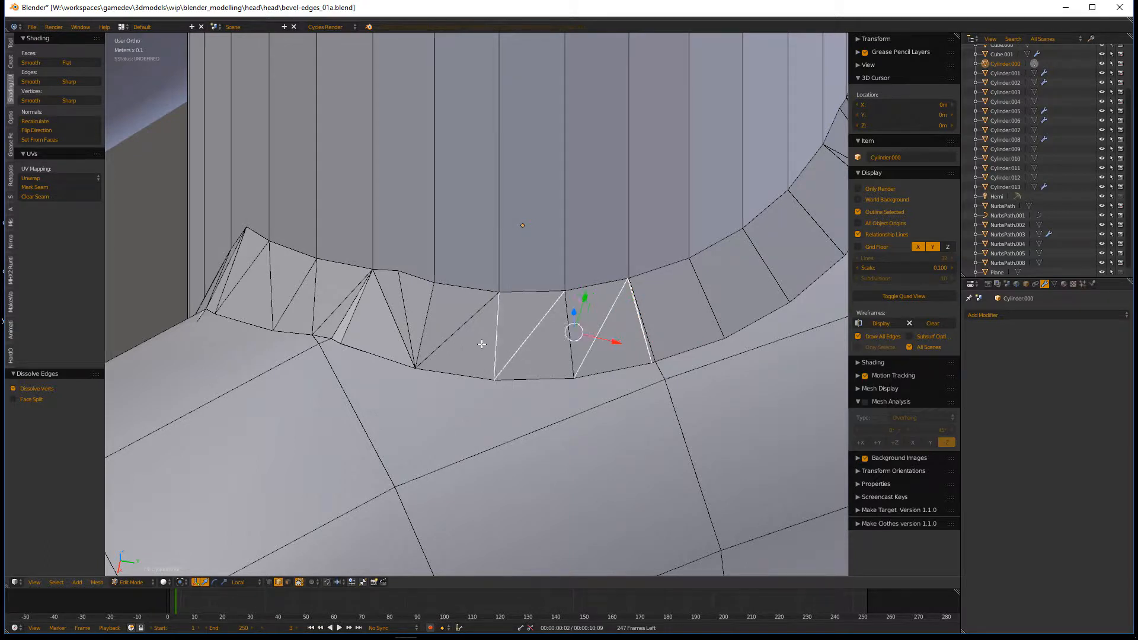
right_click(475, 332, "shift")
right_click(494, 343, "shift")
key("x")
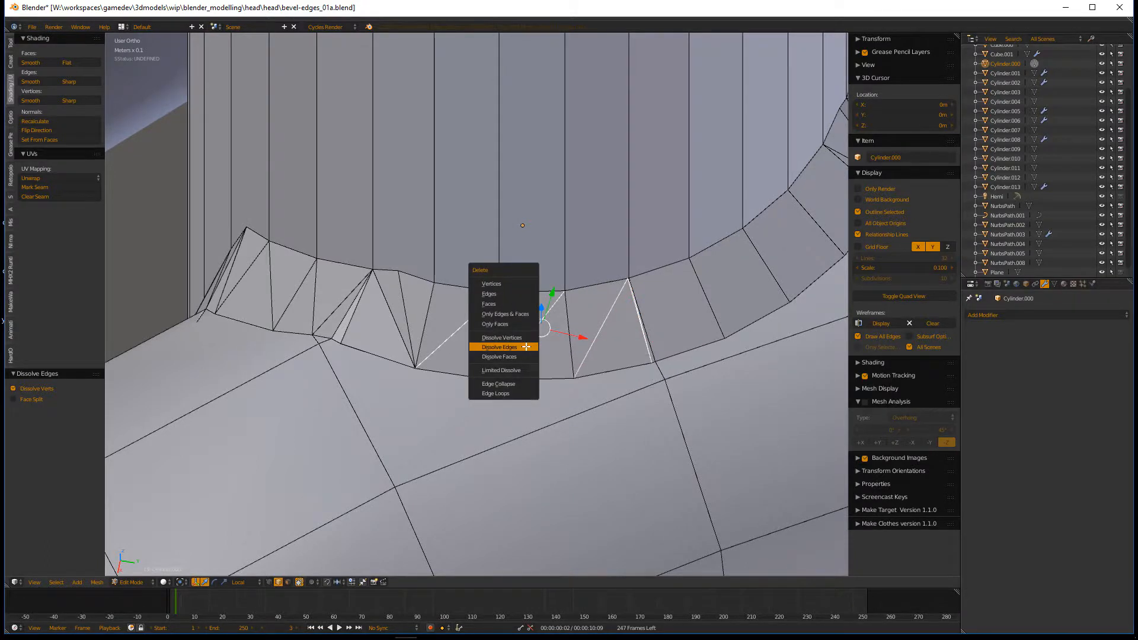
left_click(525, 346)
Step: Preview how far a loop cut runs through the cleaned section of the bridge strip
right_click(638, 332)
key("ctrl+r")
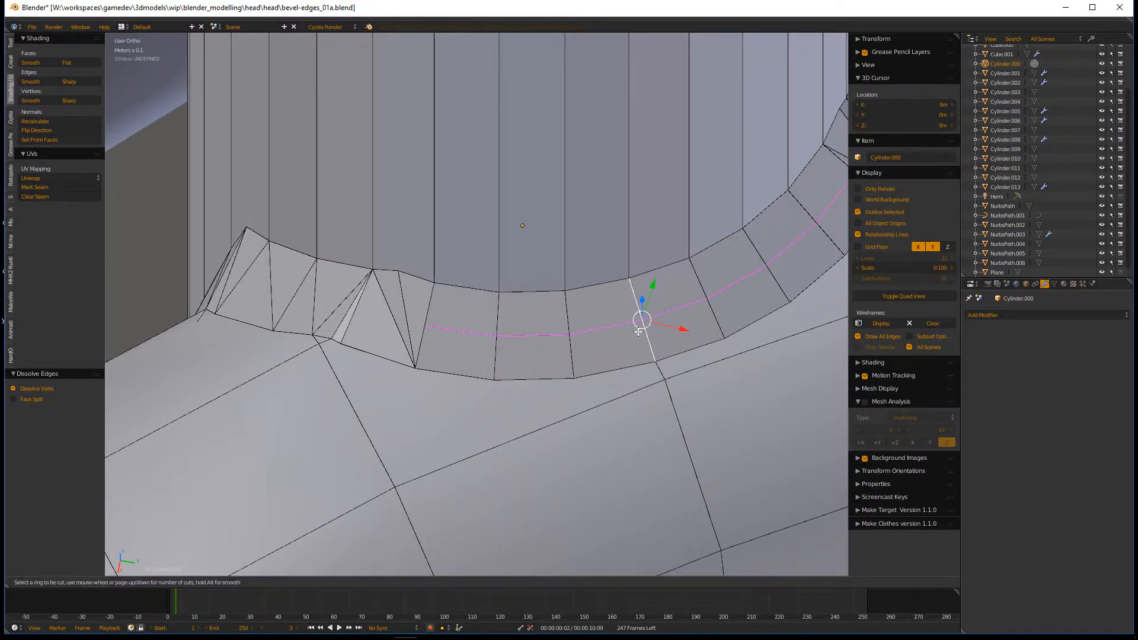
key("Escape")
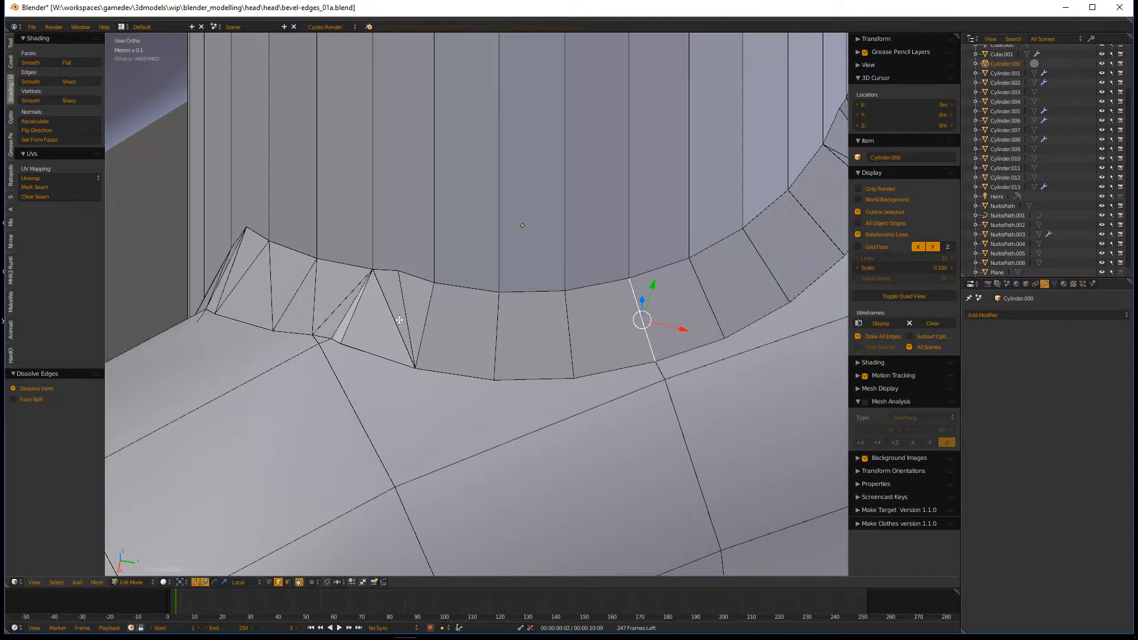
Step: Dissolve the extra edges fanning across the next bridge face, up to the corner where the pipe's edge meets the strip
middle_click_drag(399, 320, 617, 287)
right_click(629, 291)
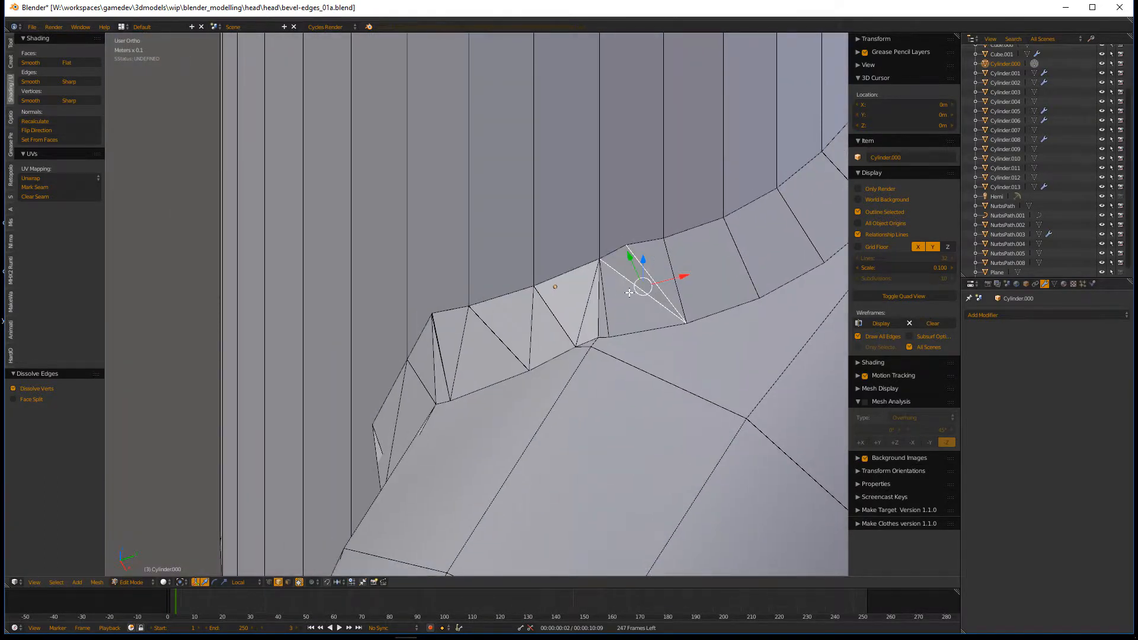
key("x")
left_click(628, 292)
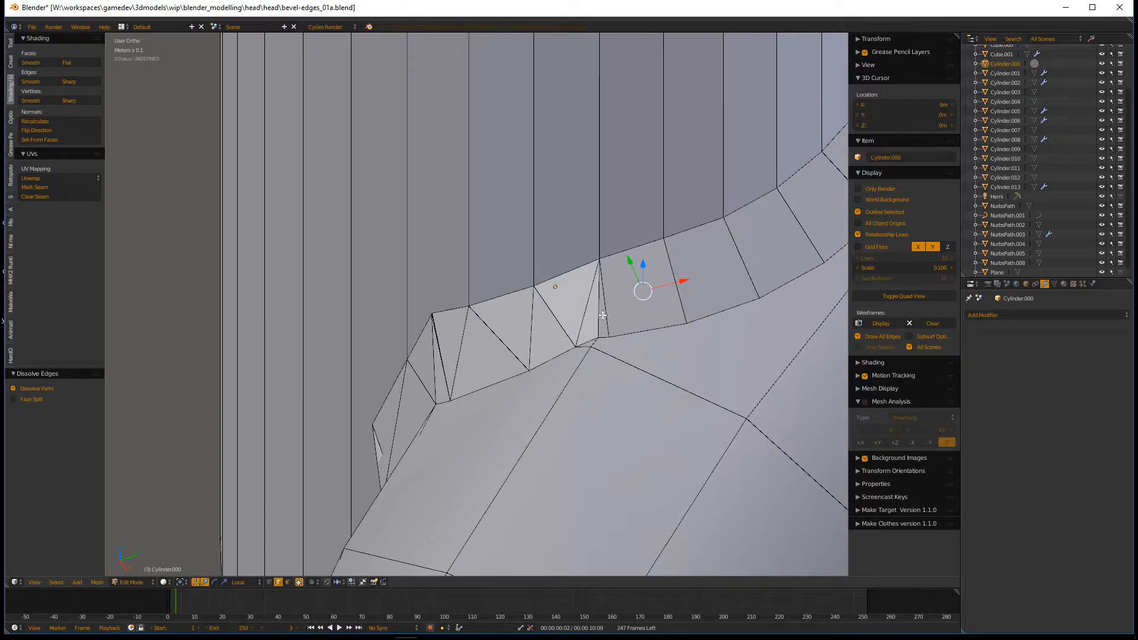
right_click(603, 313)
key("x")
left_click(605, 314)
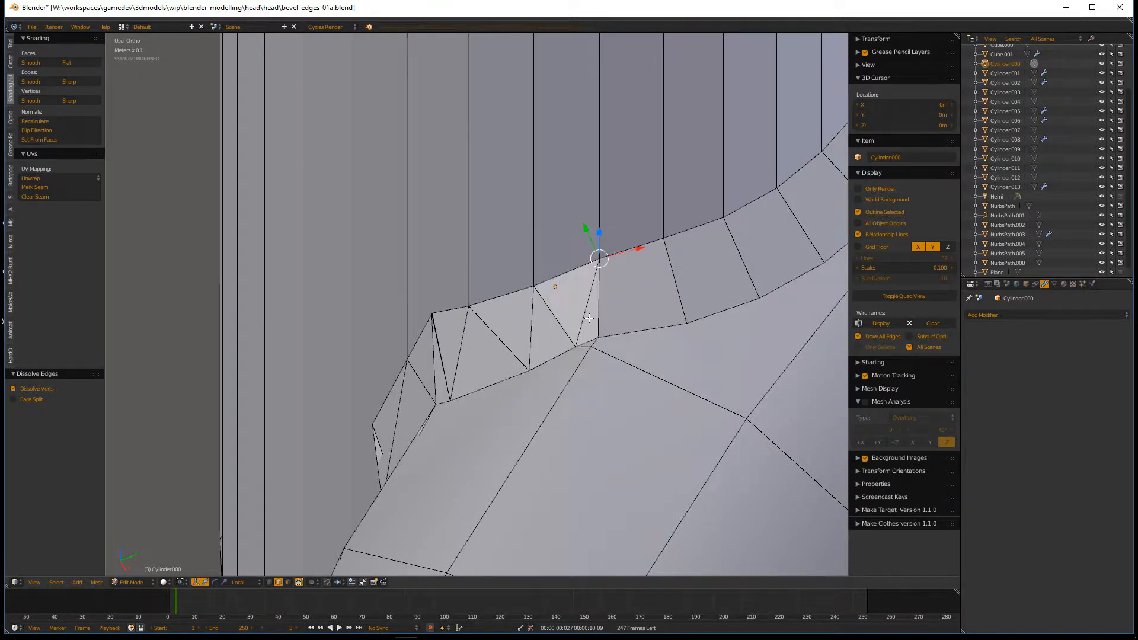
Step: Dissolve the three diagonal edges in the bridge faces just past the pipe-edge corner
right_click(588, 318)
key("x")
left_click(578, 327)
right_click(568, 332)
key("x")
left_click(568, 332)
right_click(508, 338)
key("x")
left_click(509, 339)
Step: Dissolve the thin diagonal edges near the strip's sharp bend and select the cross edge at the pipe-edge corner
right_click(445, 351)
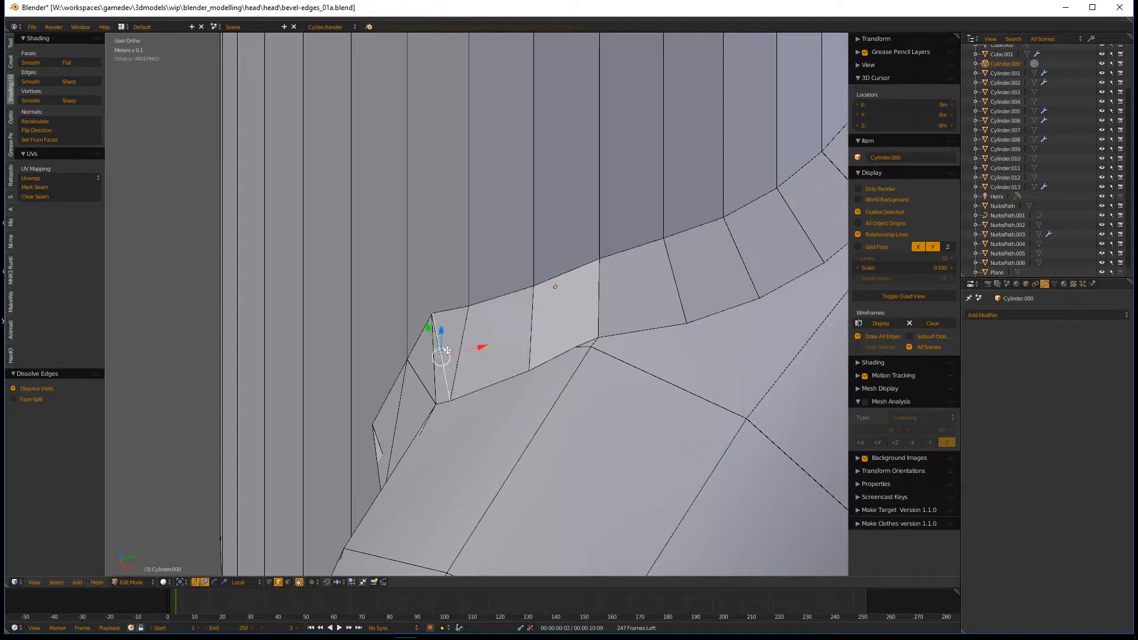
key("x")
left_click(446, 351)
right_click(442, 357)
key("x")
left_click(442, 356)
right_click(600, 297)
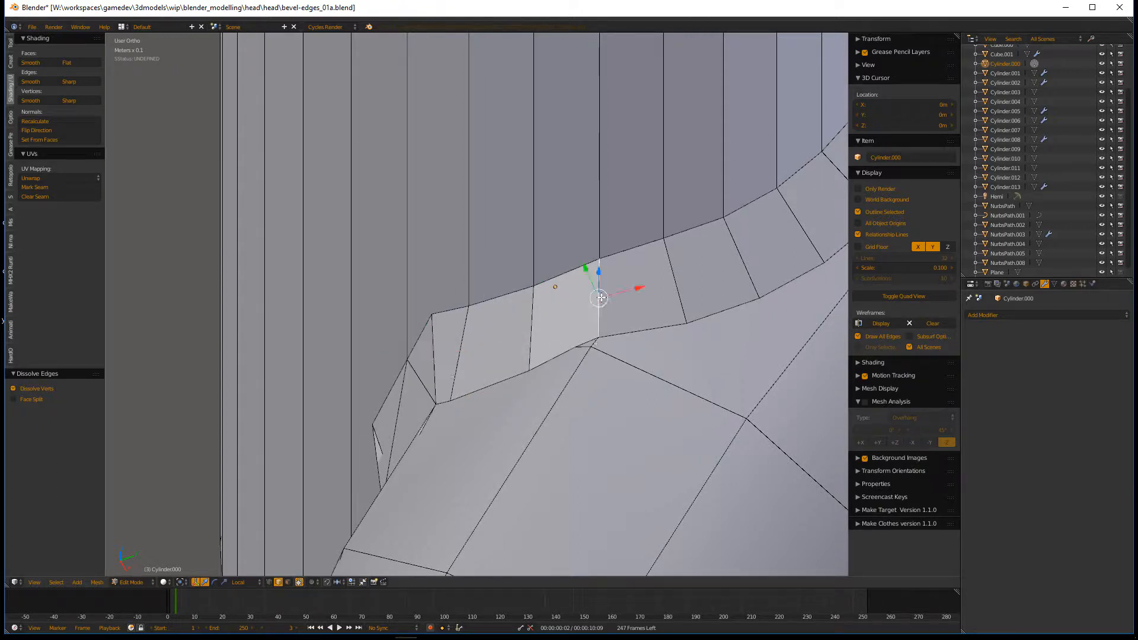
Step: Subdivide the bridge strip's cylinder-side edge opposite the pipe-edge corner and slide the new vertex along it to line up with that corner
key("ctrl+r")
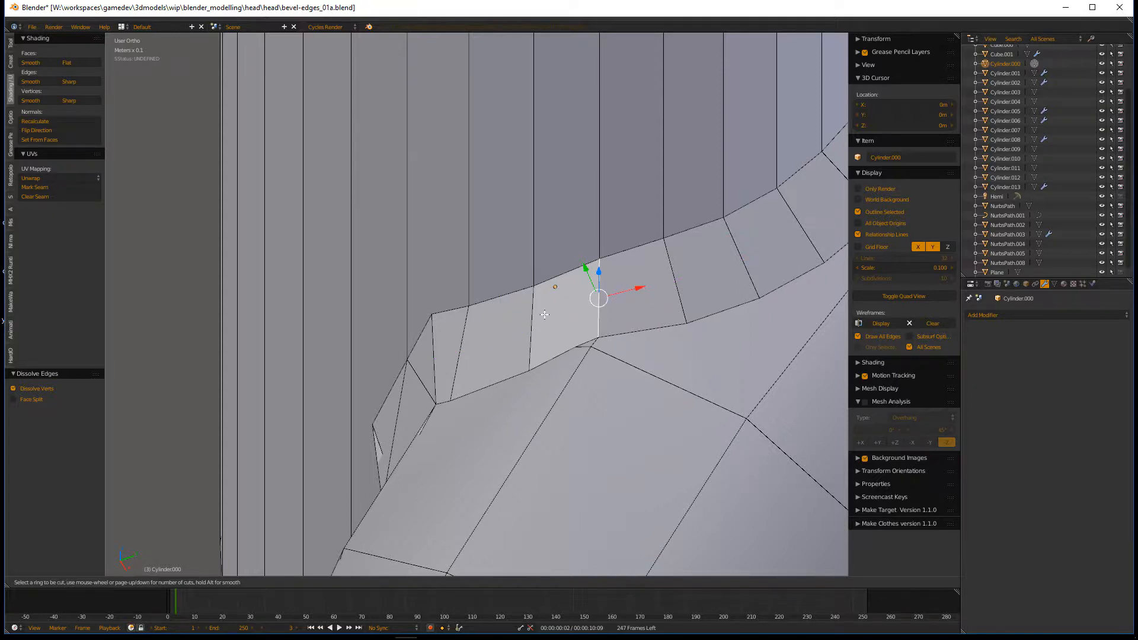
key("Escape")
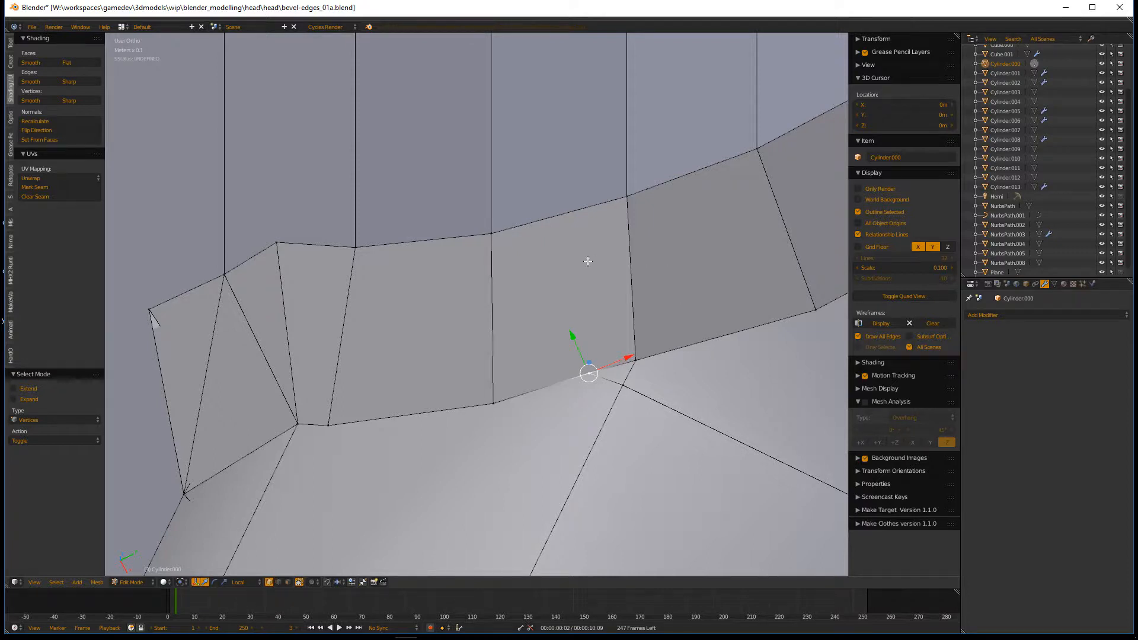
right_click(501, 235)
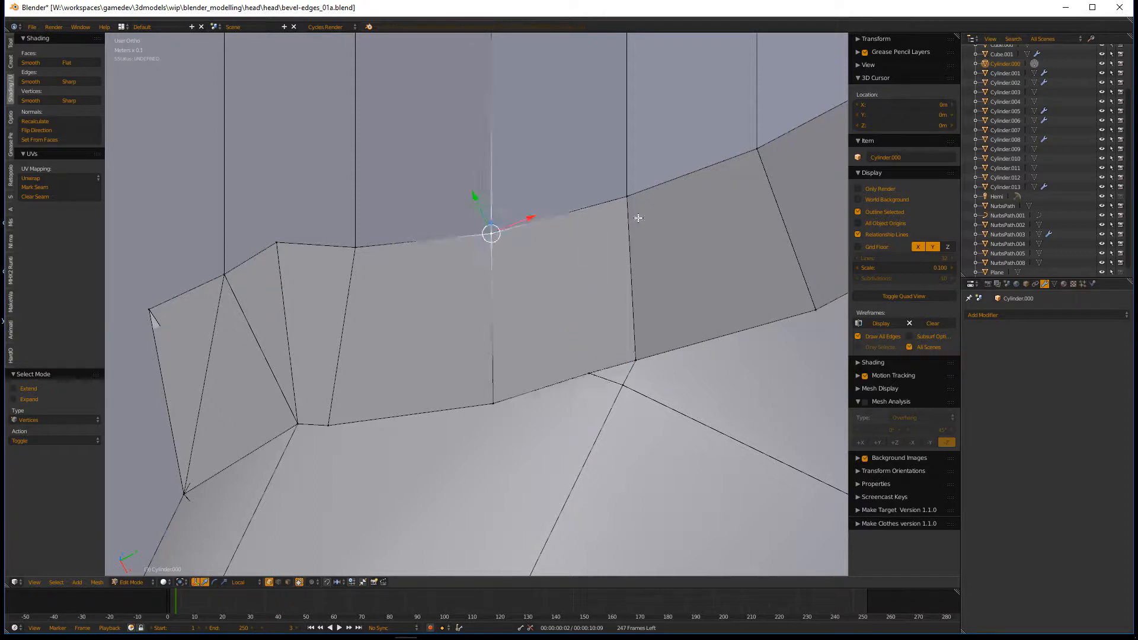
right_click(640, 215, "shift")
key("w")
left_click(604, 223)
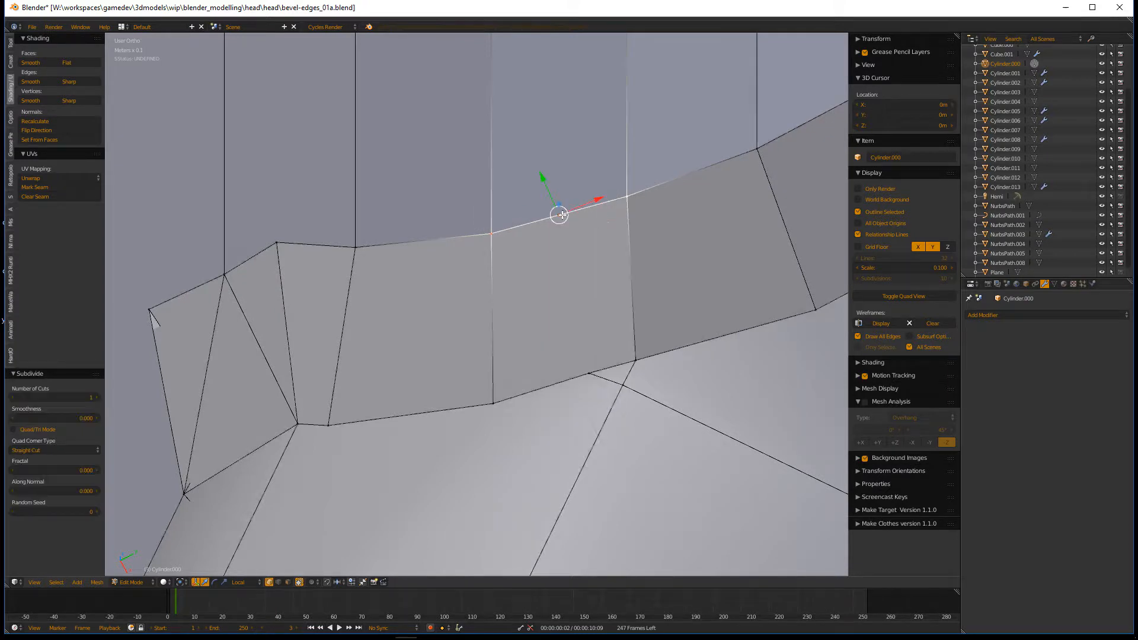
key("shift+v")
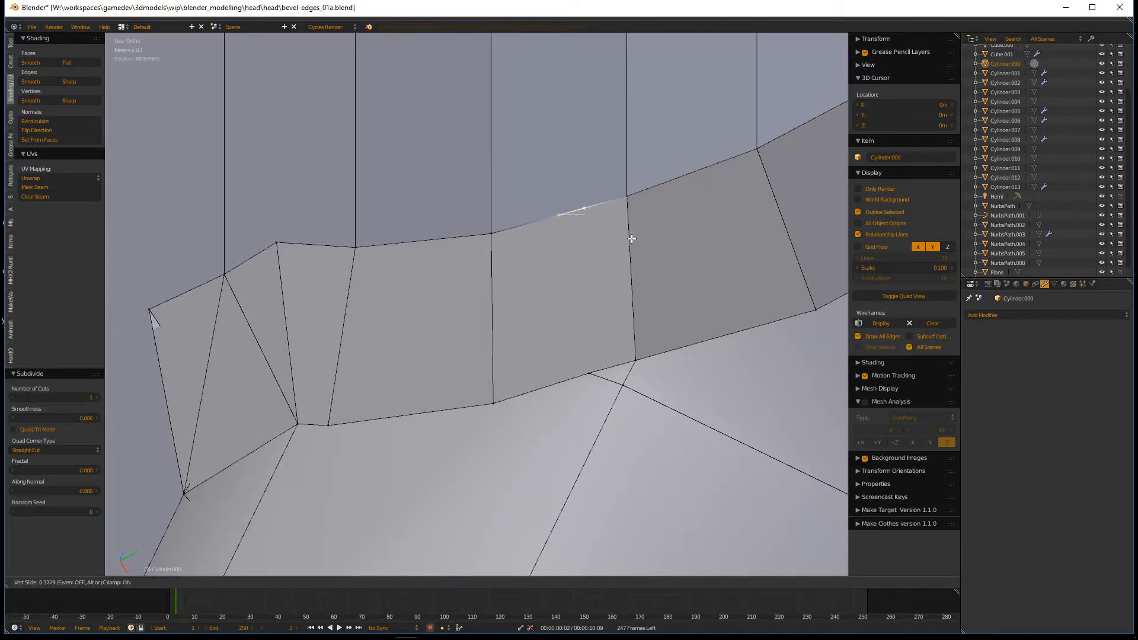
left_click(631, 238)
Step: Connect the slid vertex to the pipe-edge corner vertex with an edge across the strip
right_click(594, 378, "shift")
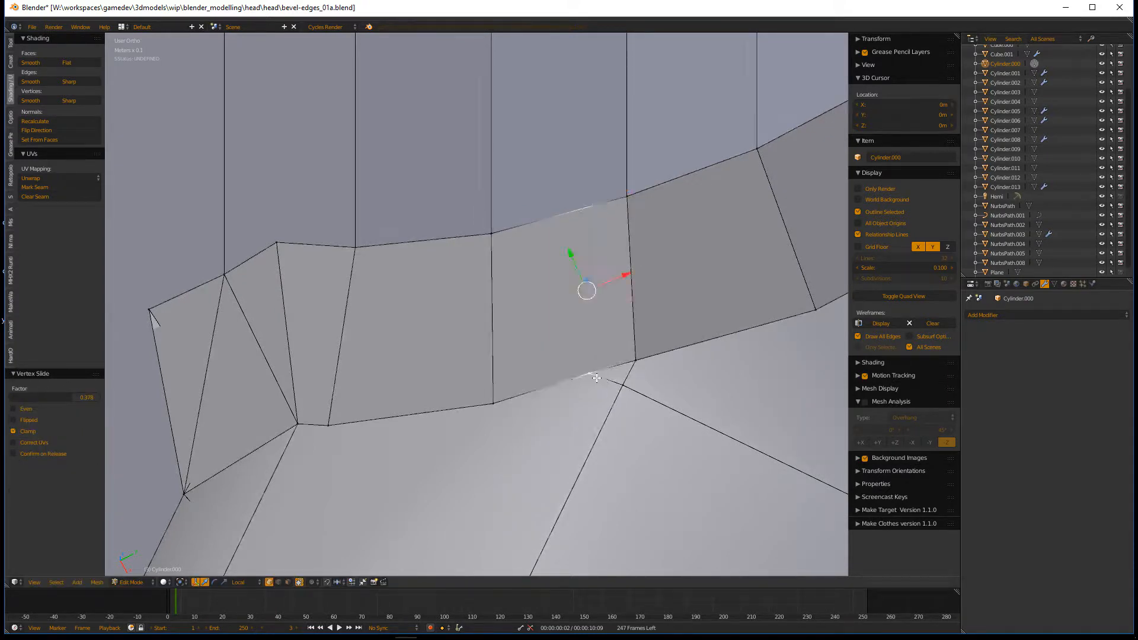
key("j")
scroll(709, 376, "down", 3)
middle_click_drag(734, 375, 583, 380, "shift")
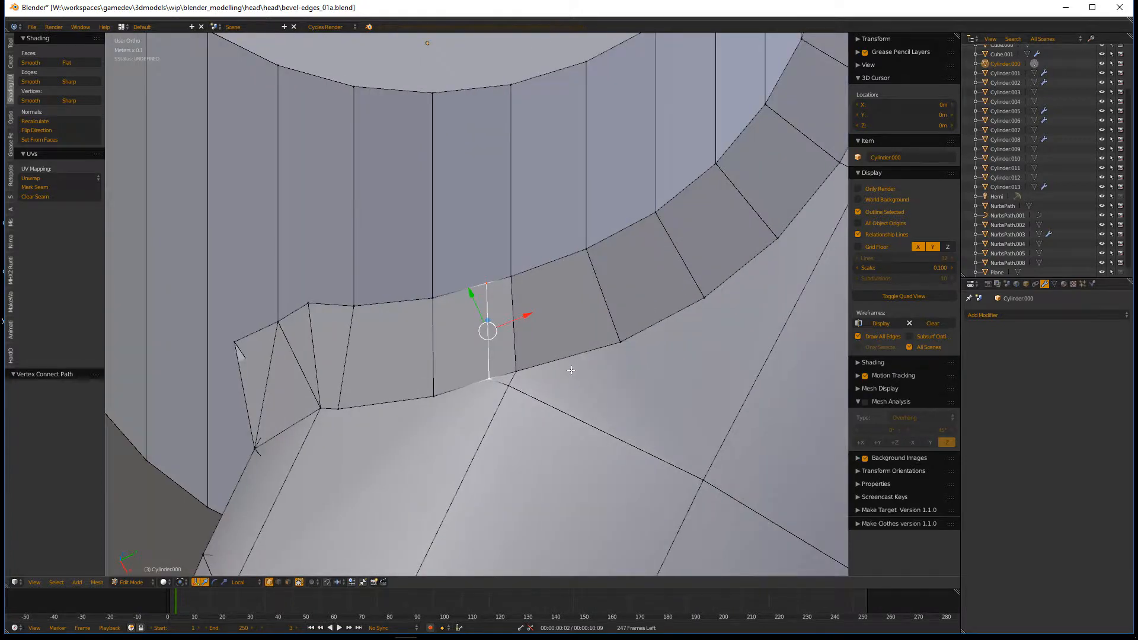
Step: Preview a loop cut through the strip across the new connecting edge and inspect the remaining bridge faces around the cylinder
key("ctrl+Tab")
left_click(569, 372)
right_click(517, 339)
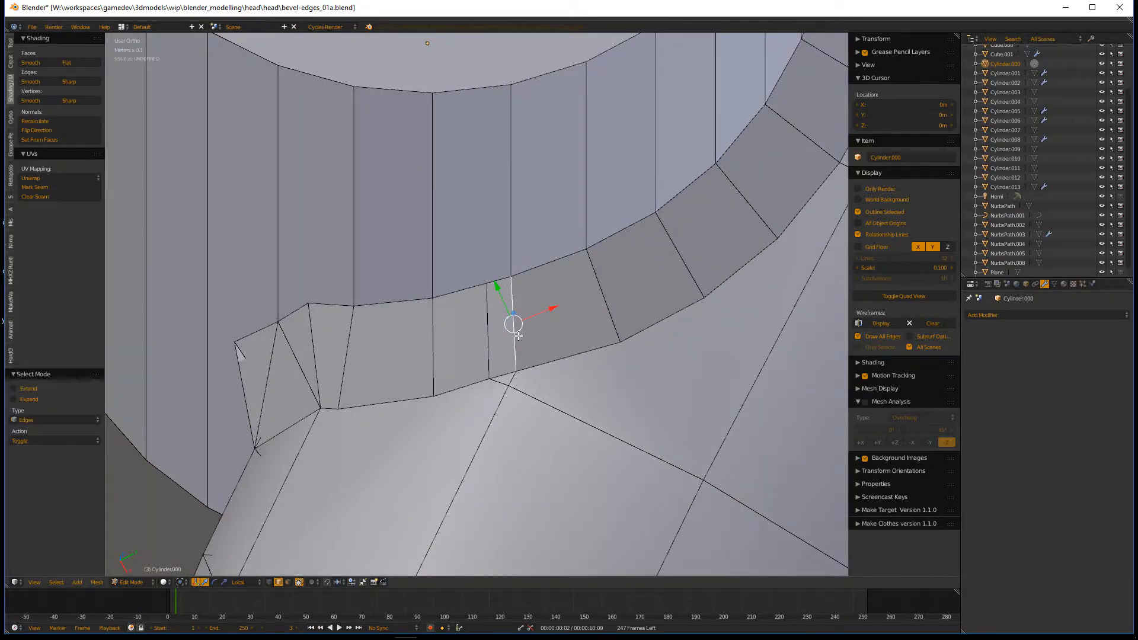
key("ctrl+r")
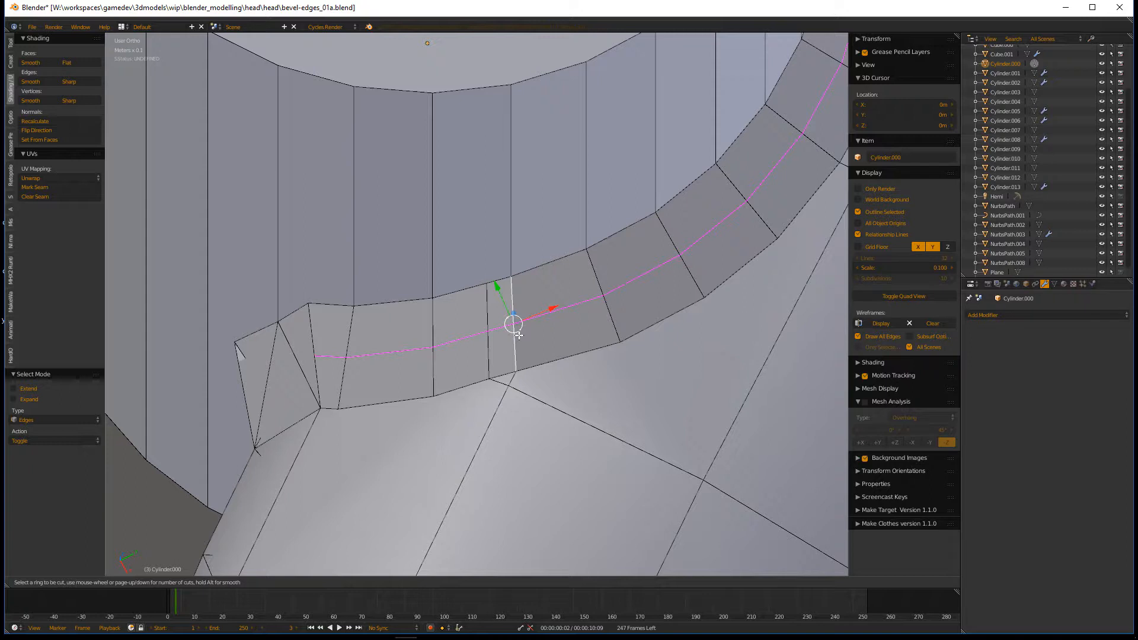
key("Escape")
middle_click_drag(301, 332, 356, 324)
middle_click_drag(405, 403, 567, 283, "shift")
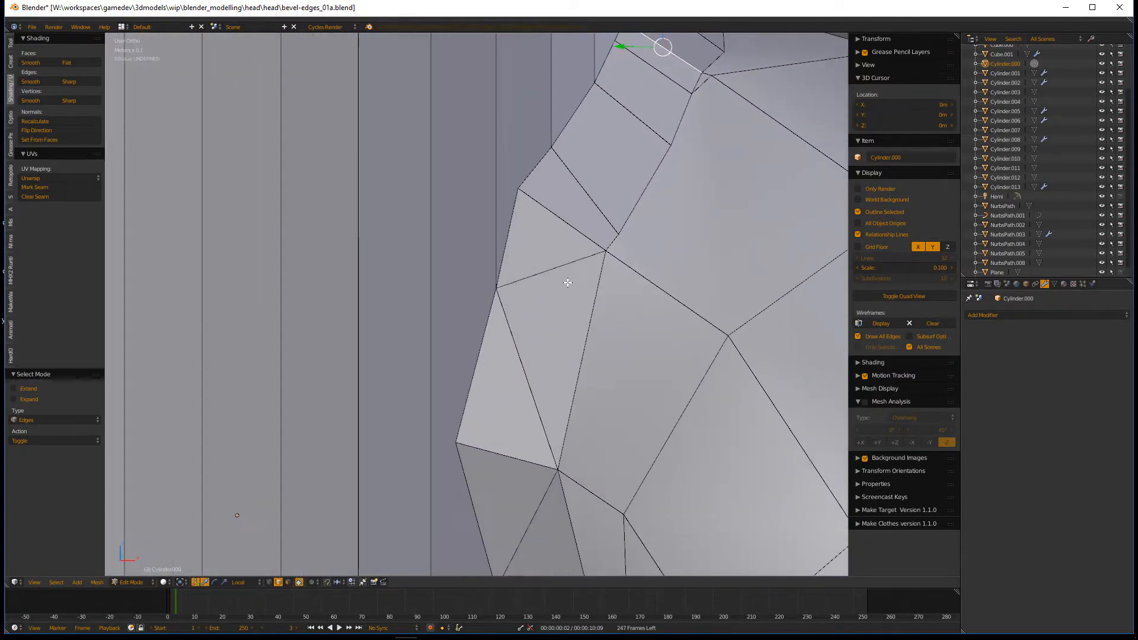
middle_click_drag(585, 453, 441, 353)
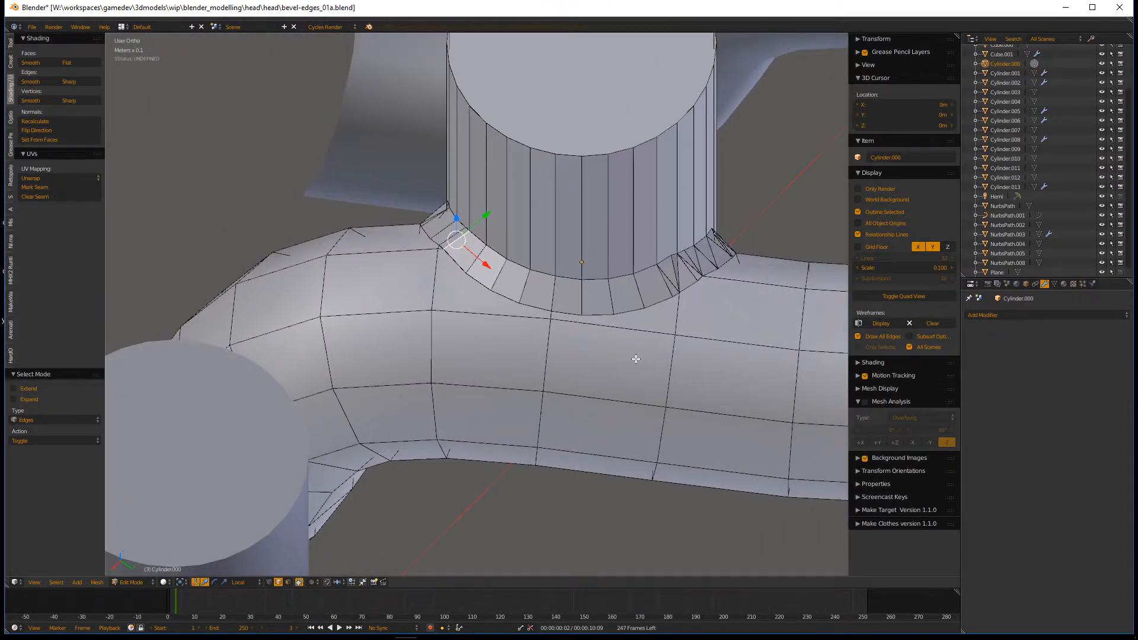
Step: Select the facing edges of the pipe hole and the cylinder rim and fill one face between them across the open gap
key("Tab")
middle_click_drag(564, 382, 438, 316)
key("Tab")
scroll(674, 328, "up", 4)
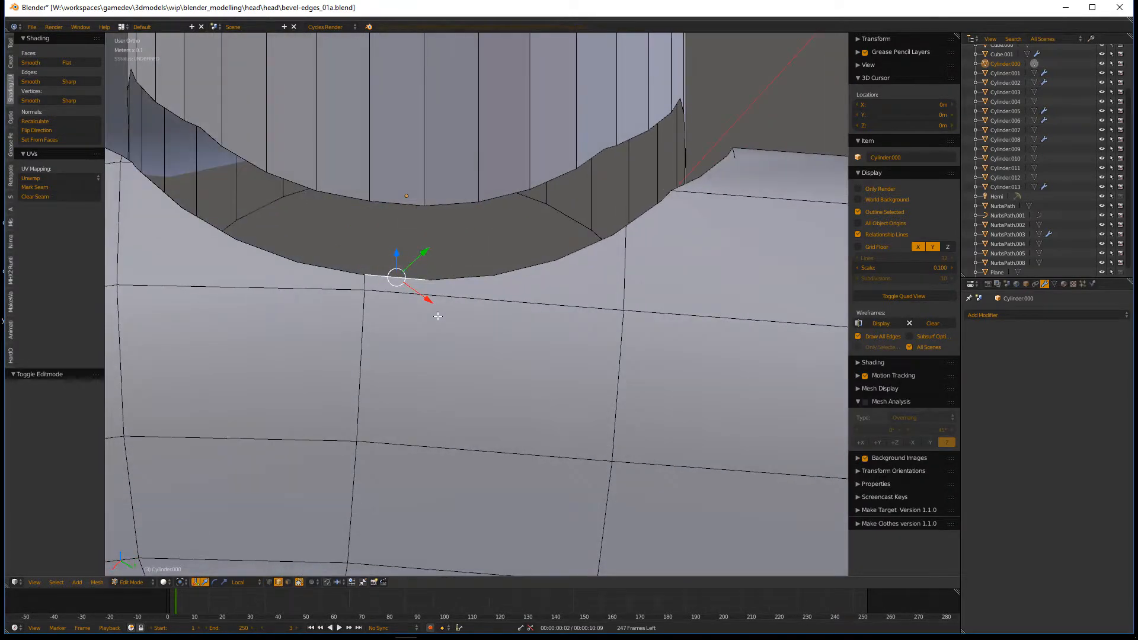
right_click(399, 210, "shift")
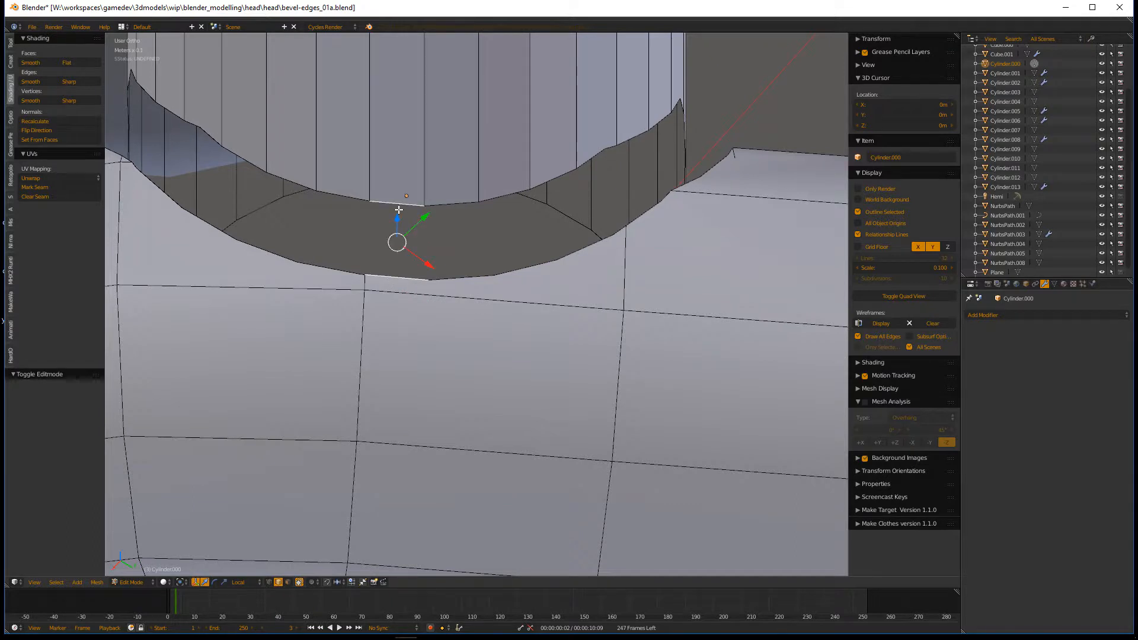
key("f")
Step: Fill successive bridge faces from the first face's side edge around the cylinder, past the nearby pipe-edge corner
middle_click_drag(399, 210, 390, 291)
right_click(392, 202)
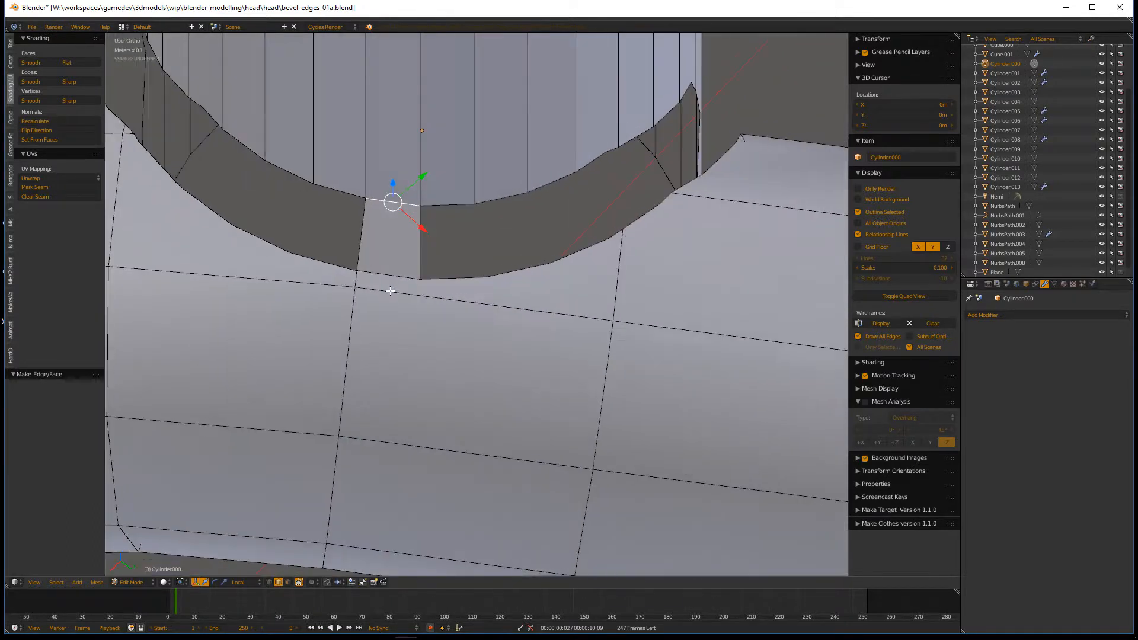
right_click(359, 251)
right_click(428, 244)
right_click(366, 243)
middle_click_drag(425, 272, 469, 251)
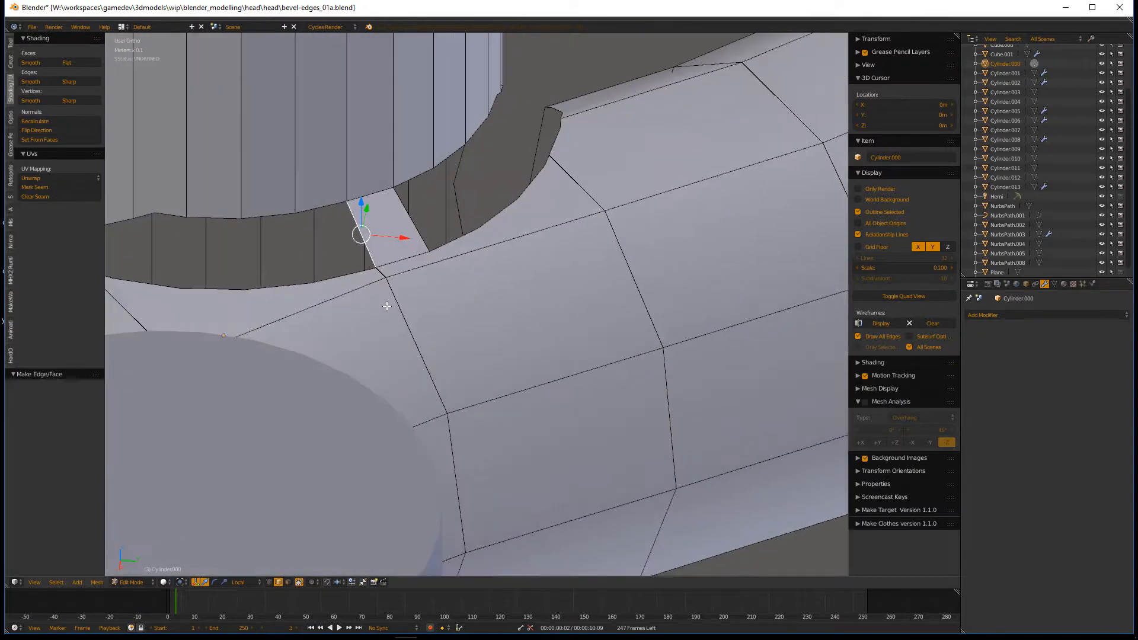
middle_click_drag(386, 305, 579, 371)
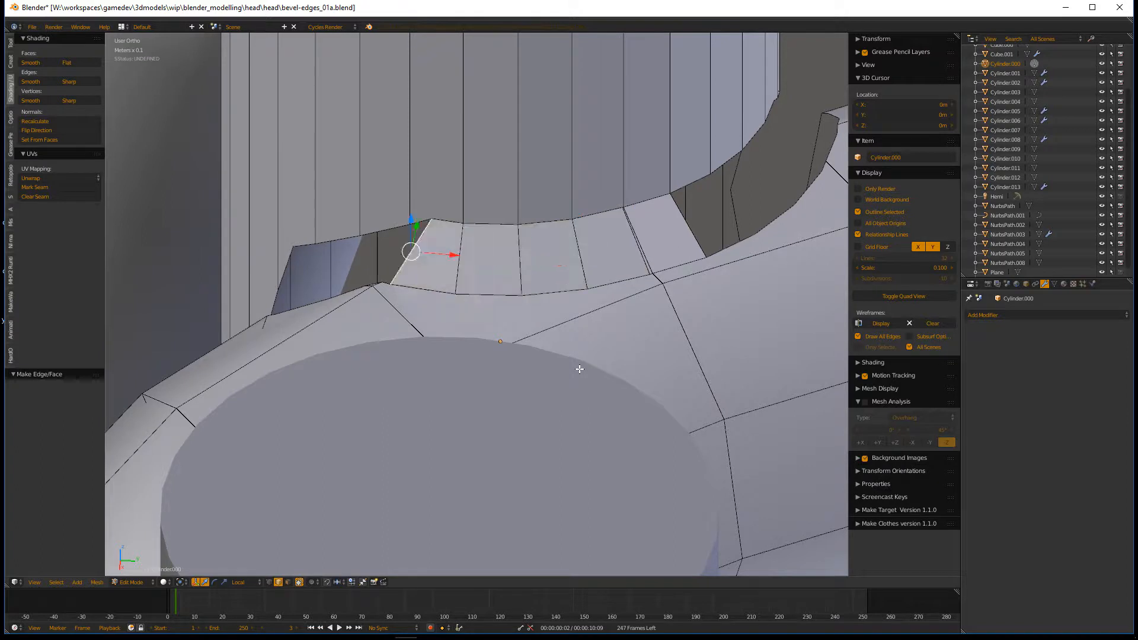
key("f")
key("f")
Step: Dissolve the extra edge of the thin sliver beside the first filled face at the pipe-edge corner
right_click(636, 255)
scroll(636, 255, "up", 4)
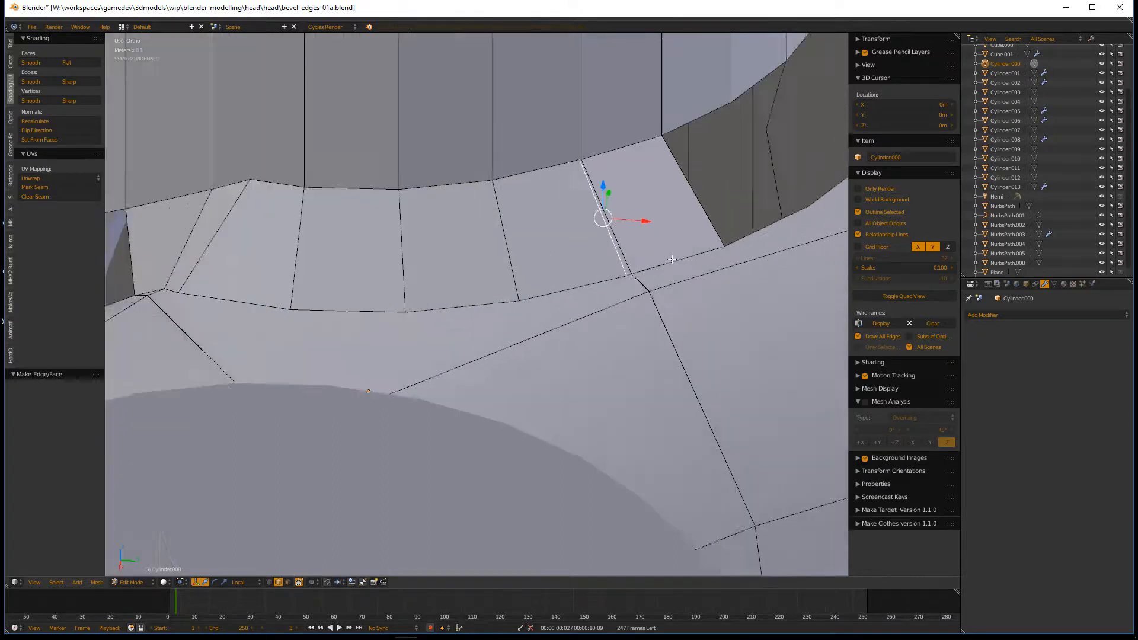
key("x")
left_click(662, 256)
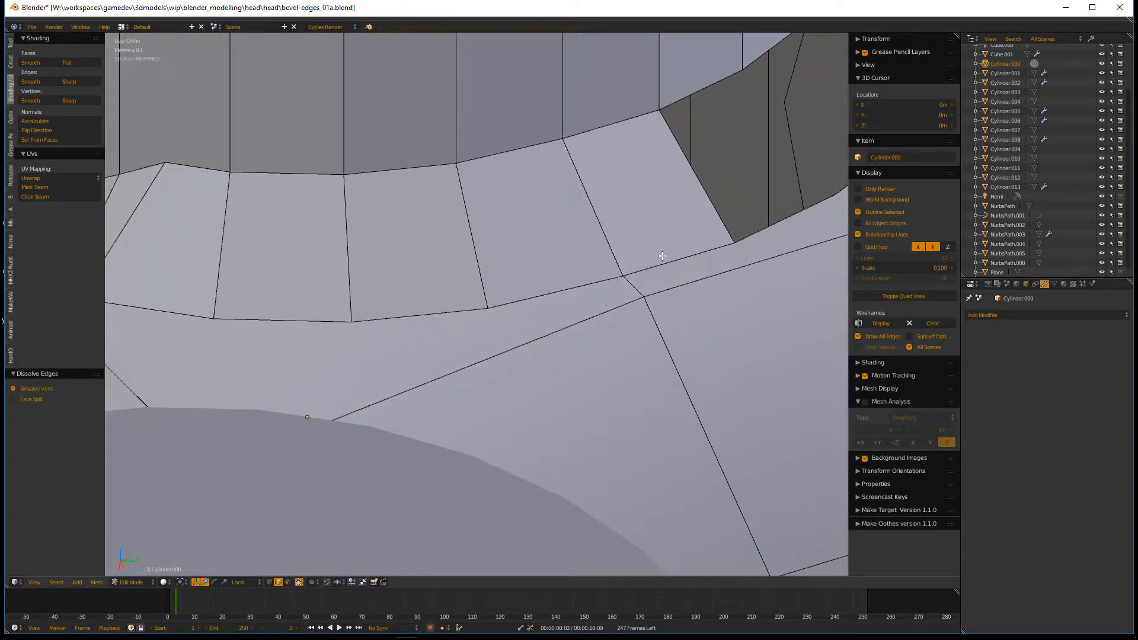
Step: Fill further bridge faces from the first face's other side edge around the cylinder's side
scroll(477, 256, "down", 3)
middle_click_drag(477, 255, 655, 289)
right_click(484, 265)
scroll(653, 290, "down", 3)
key("f")
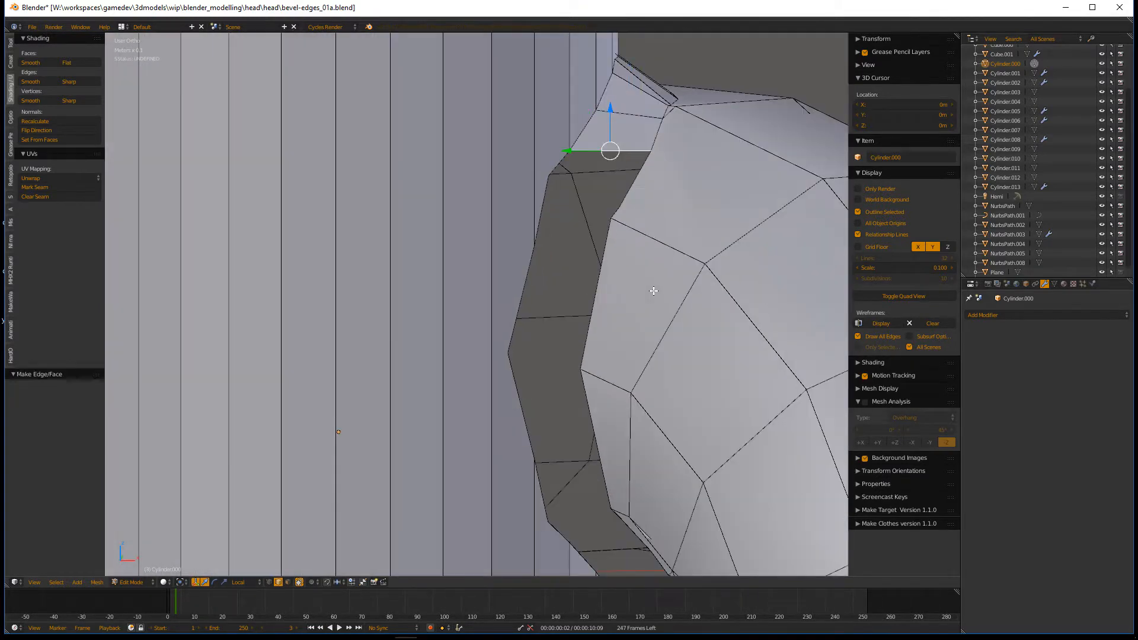
key("f")
key("f")
middle_click_drag(647, 334, 491, 206)
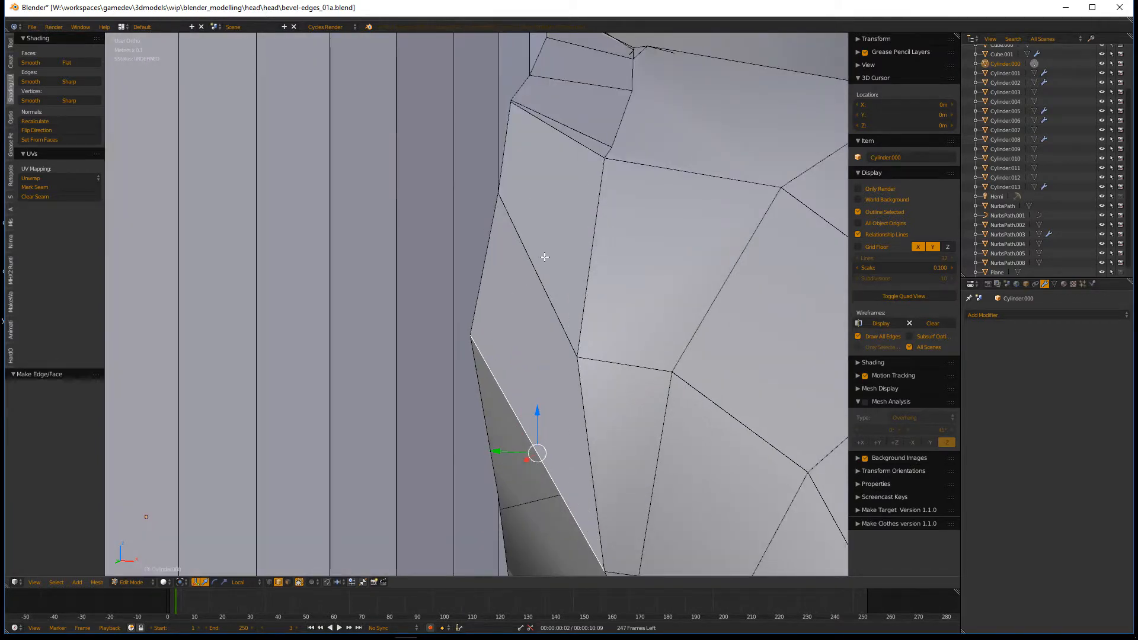
middle_click_drag(545, 257, 562, 271)
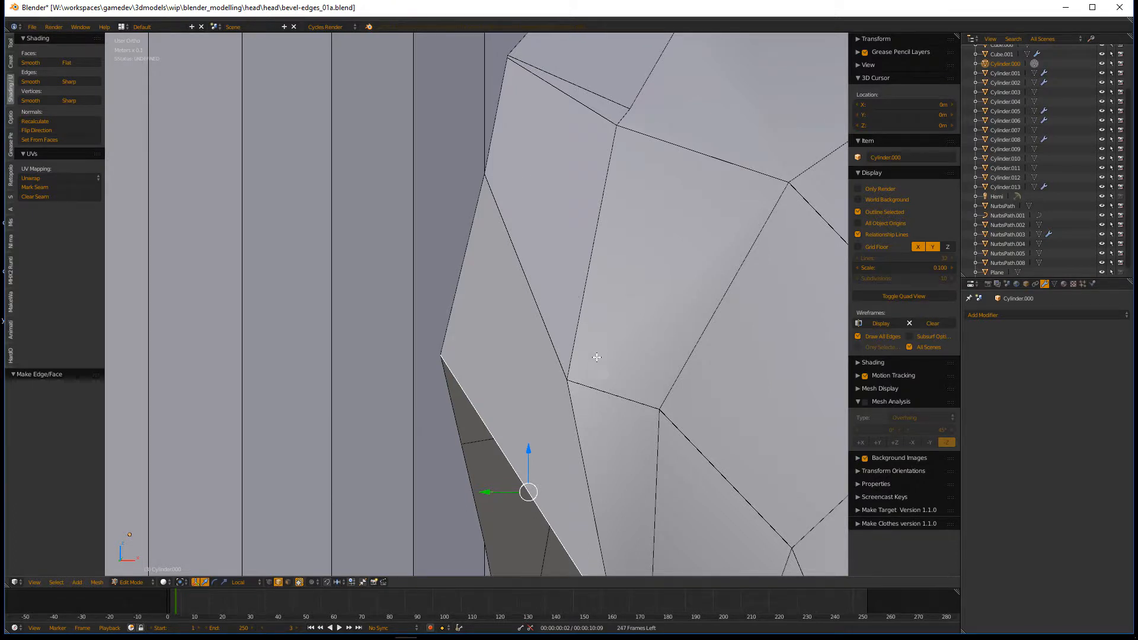
Step: Undo the last skewed bridge faces and subdivide the long pipe edge beside the open gap
key("ctrl+z")
key("ctrl+z")
right_click(585, 256)
key("w")
left_click(614, 272)
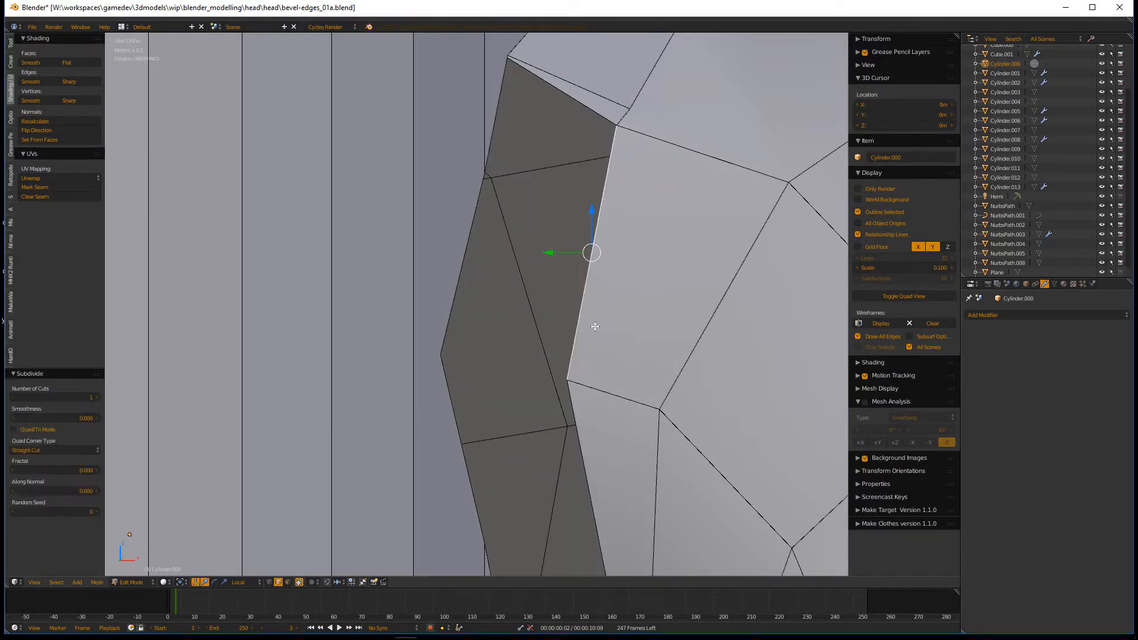
Step: Fill bridge faces alongside the subdivided pipe edge and undo the ones that run past its end
middle_click_drag(594, 327, 622, 313)
right_click(595, 182)
key("ctrl+z")
key("ctrl+z")
key("ctrl+z")
scroll(580, 177, "down", 2)
middle_click_drag(578, 201, 597, 248)
Step: Subdivide the next long pipe edge and fill successive bridge faces onward from the cross edge at its start
right_click(572, 252)
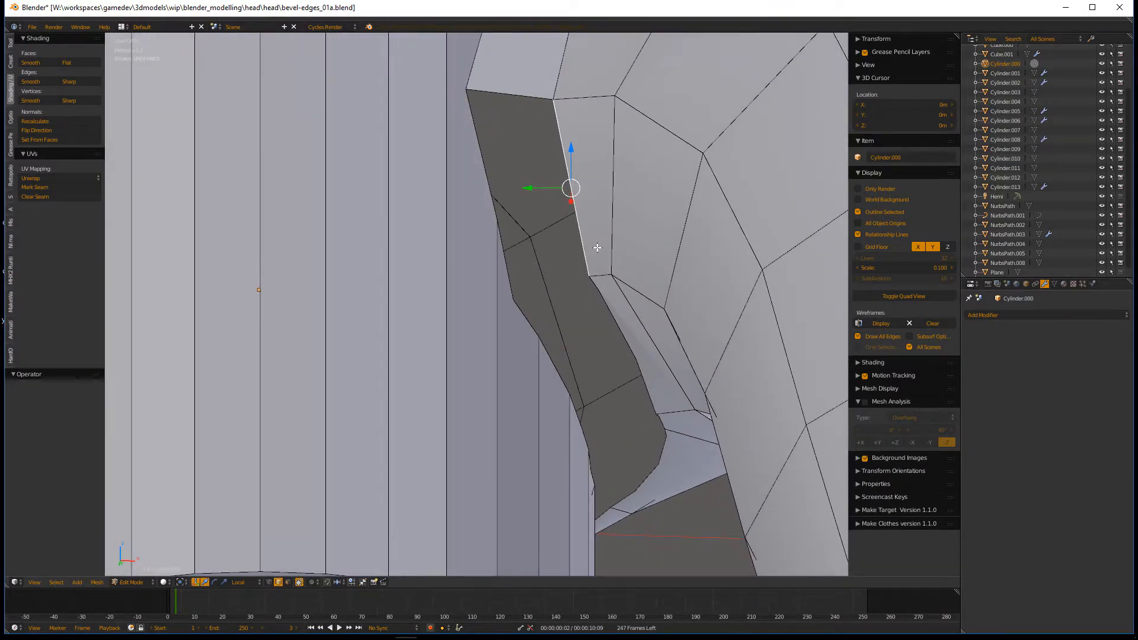
key("w")
left_click(599, 248)
right_click(508, 84)
key("f")
key("f")
key("f")
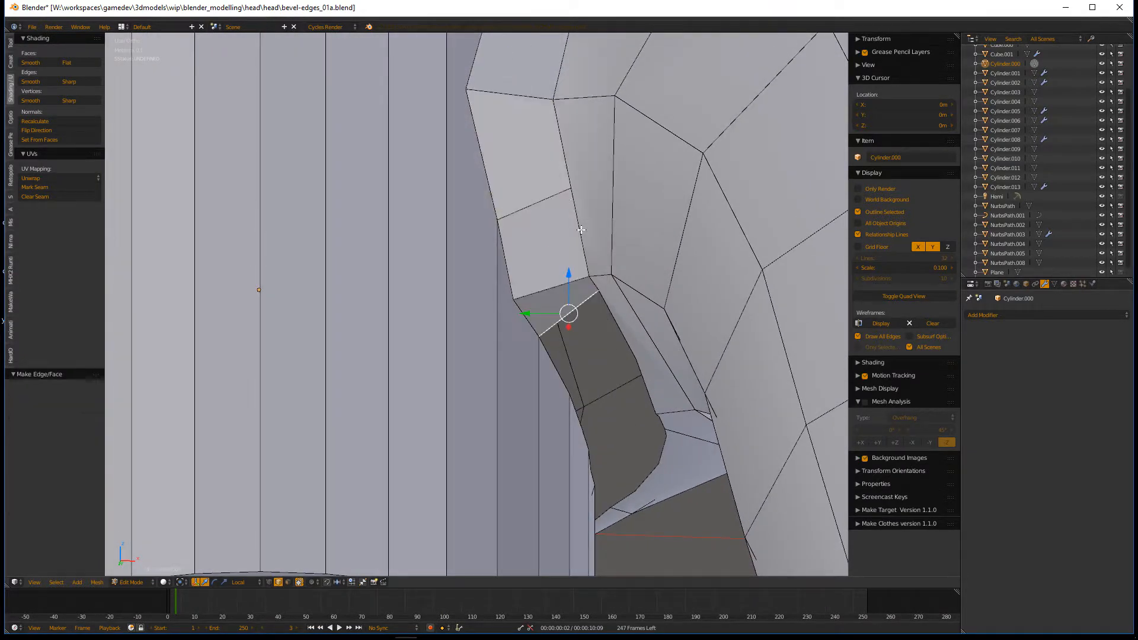
middle_click_drag(614, 409, 620, 360)
key("f")
key("f")
key("f")
Step: Fill successive bridge faces along the wide open arc between the cylinder rim and the pipe hole
middle_click_drag(667, 500, 639, 433)
middle_click_drag(734, 470, 667, 269, "shift")
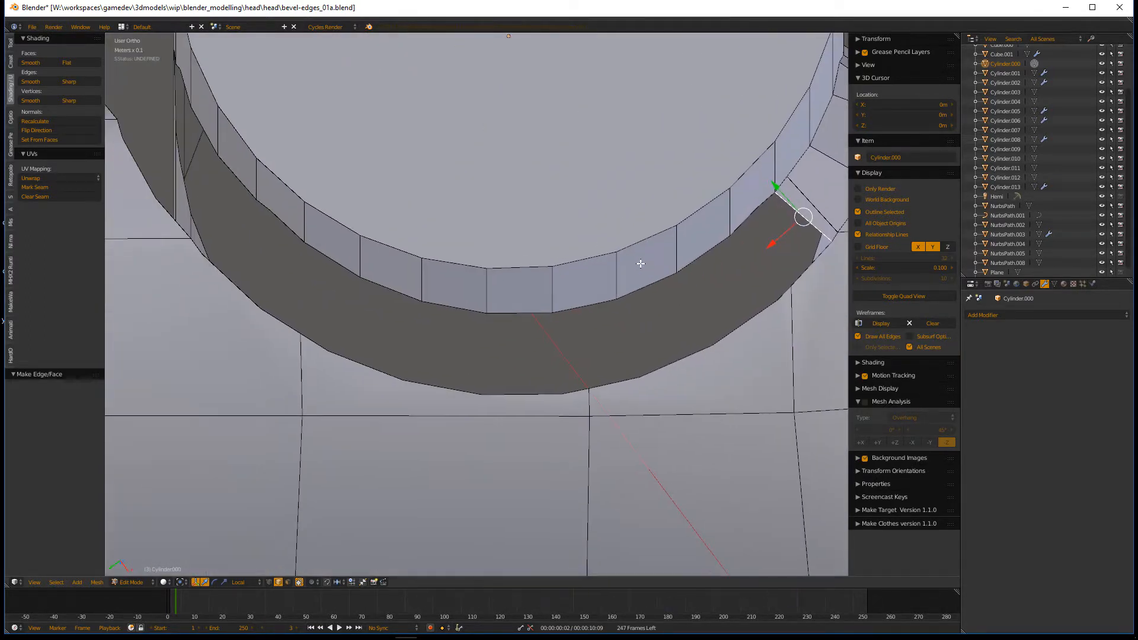
key("f")
key("f")
key("f")
key("f")
key("f")
key("f")
key("f")
key("f")
key("f")
key("f")
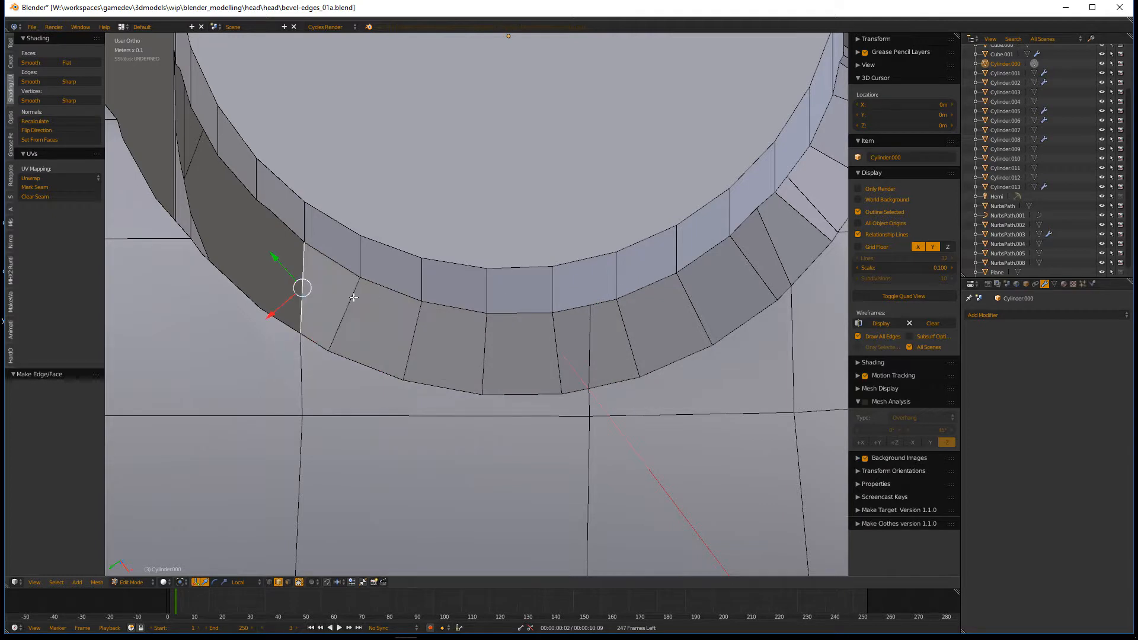
Step: Continue filling bridge faces past the next pipe-edge corner towards the last remaining section of the gap
middle_click_drag(353, 297, 599, 300)
key("f")
key("f")
key("f")
key("f")
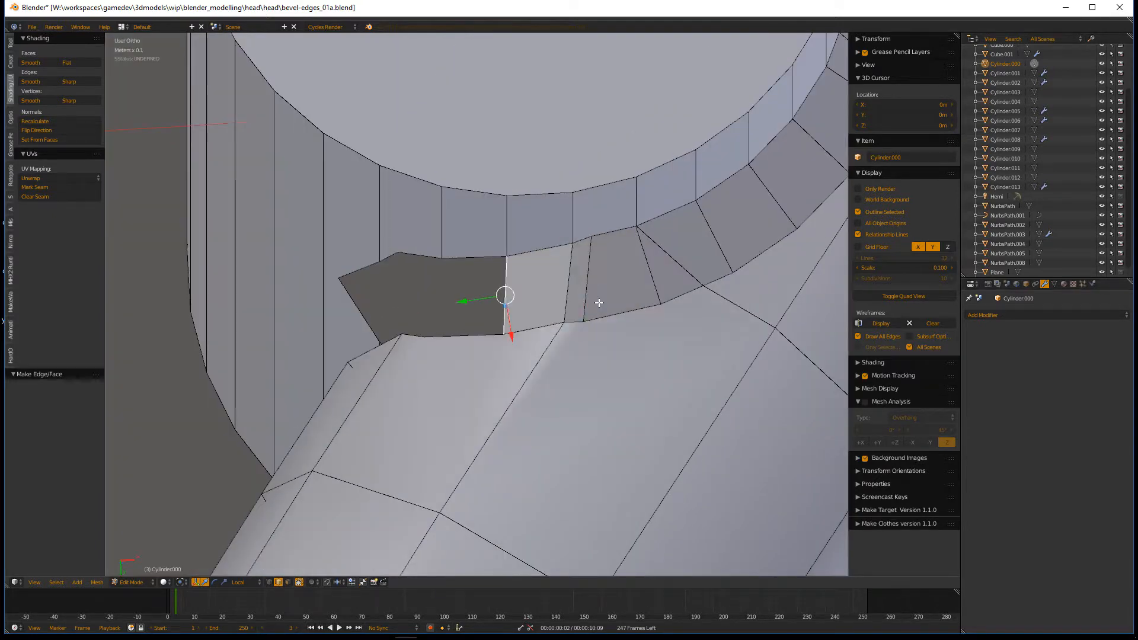
scroll(673, 272, "up", 5)
scroll(673, 272, "down", 4)
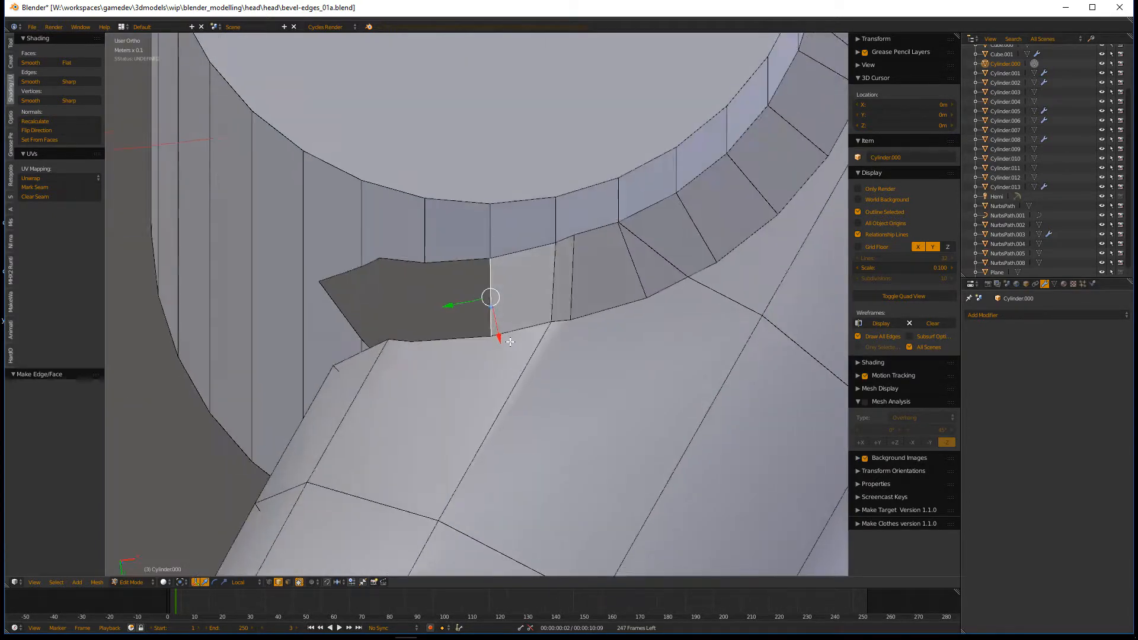
middle_click_drag(510, 342, 499, 349)
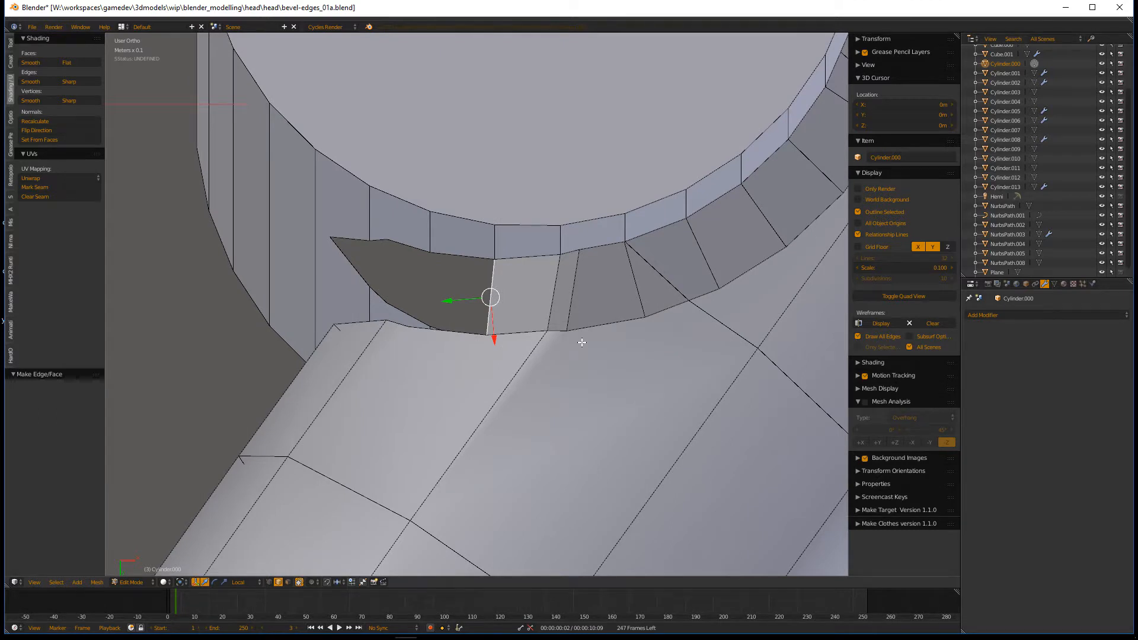
middle_click_drag(582, 342, 470, 292)
Step: Undo the last misaligned bridge face and subdivide the long pipe edge where the gap begins
key("ctrl+z")
right_click(393, 256)
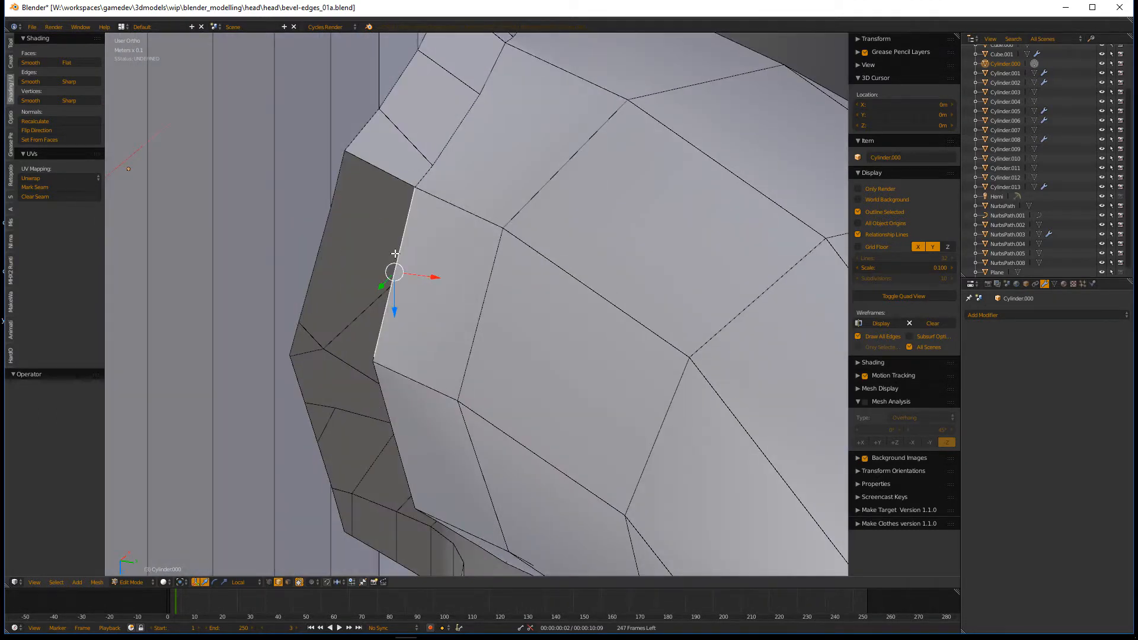
key("x")
key("w")
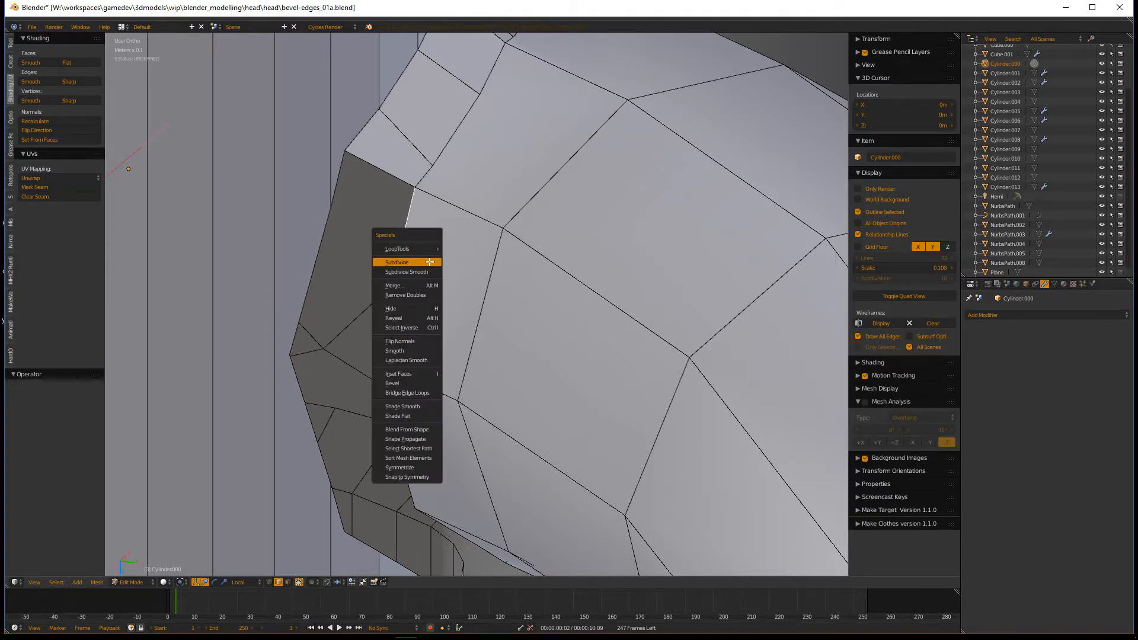
left_click(425, 261)
Step: Fill bridge faces from the cross edge beside the subdivided pipe edge and undo the skewed ones beyond the next corner
right_click(389, 185)
key("f")
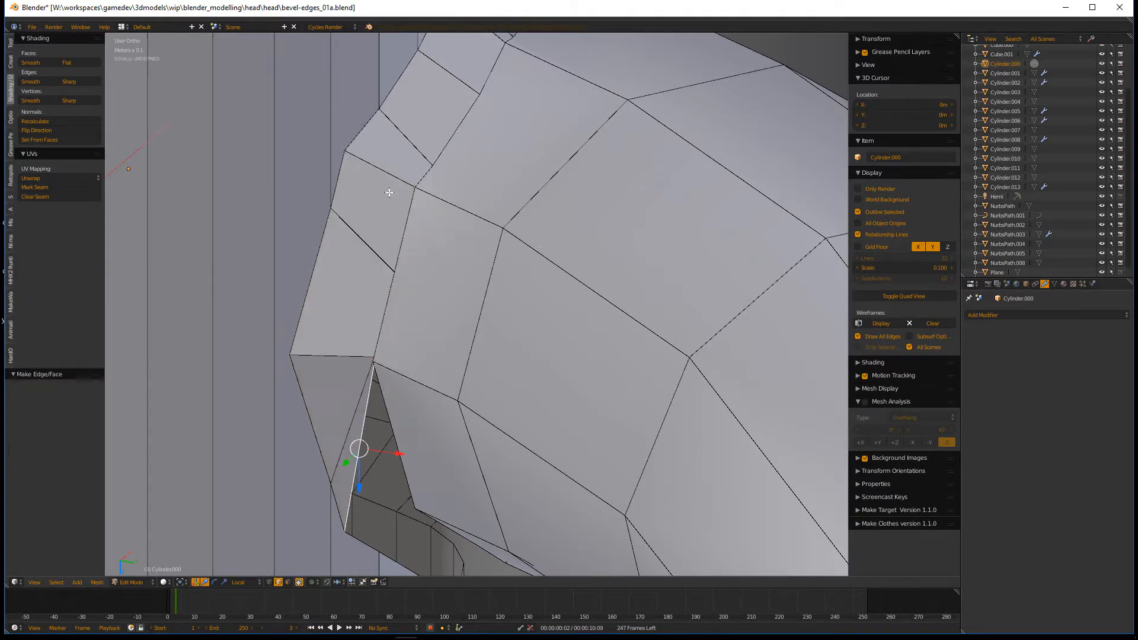
mouse_move(459, 406)
middle_mouse_down()
mouse_move(452, 386)
mouse_move(439, 389)
mouse_move(442, 407)
middle_mouse_up()
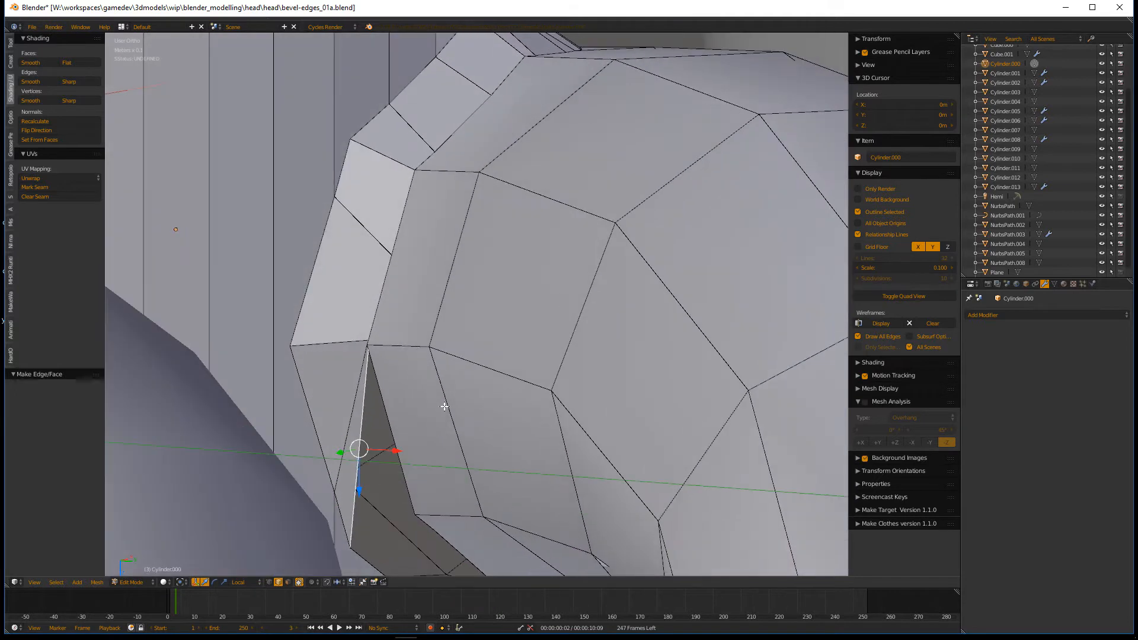
key("ctrl+z")
key("ctrl+z")
Step: Merge the two nearly coincident vertices at the corner of the open gap beside the pipe edge at their center
scroll(367, 355, "up", 9)
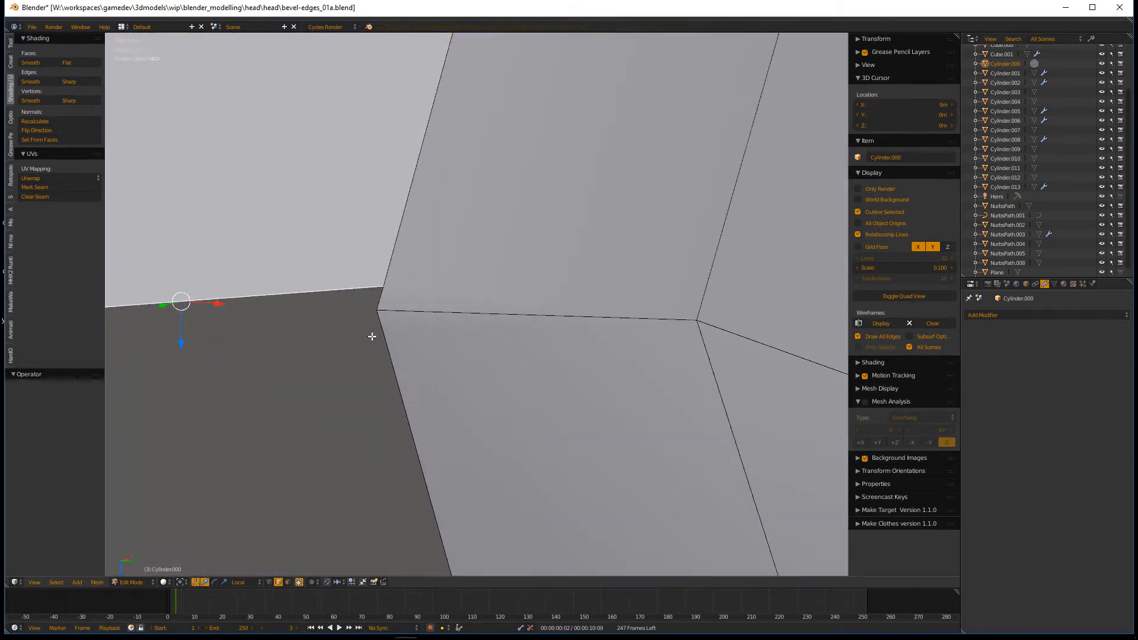
middle_click_drag(335, 335, 535, 358, "shift")
key("ctrl+Tab")
left_click(534, 352)
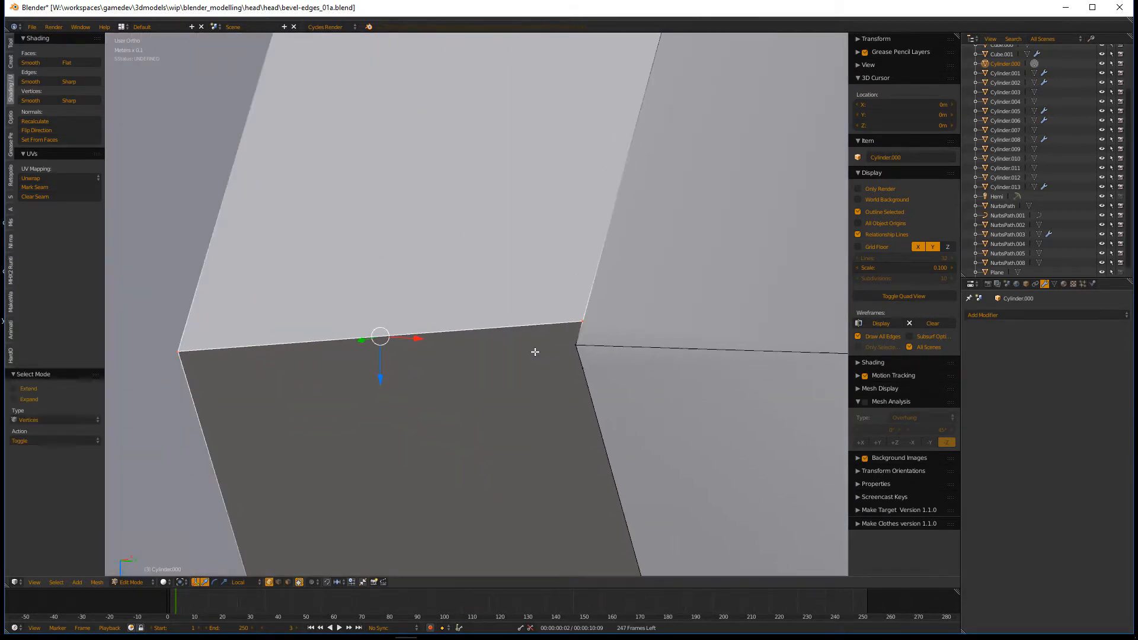
right_click(598, 326)
right_click(575, 363)
right_click(572, 343)
right_click(583, 326)
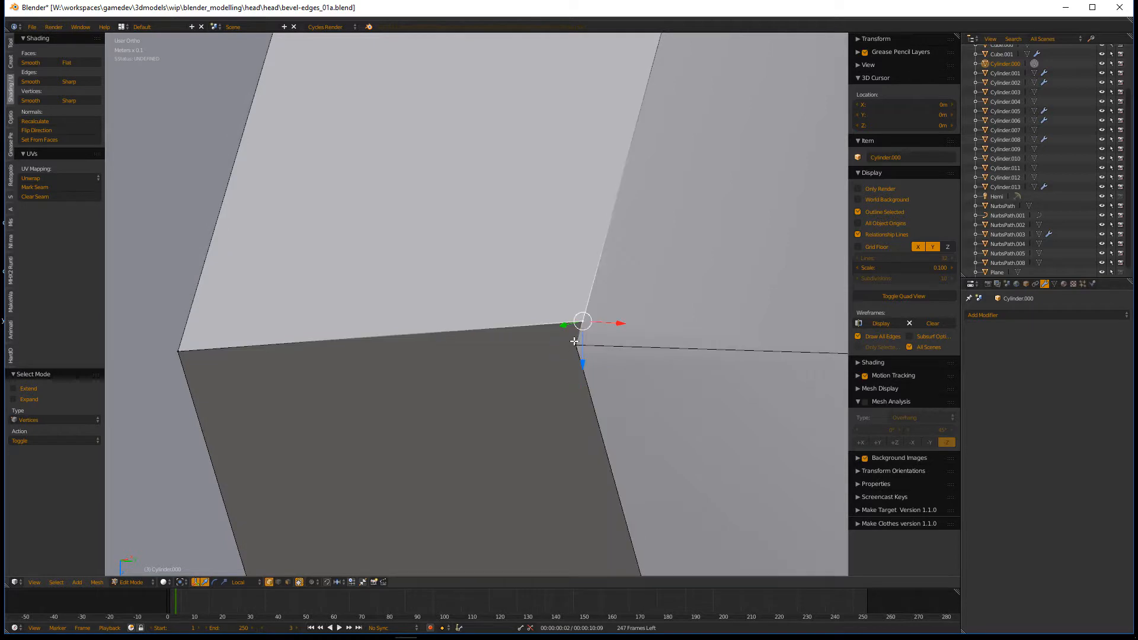
right_click(575, 347, "shift")
right_click(583, 368, "shift")
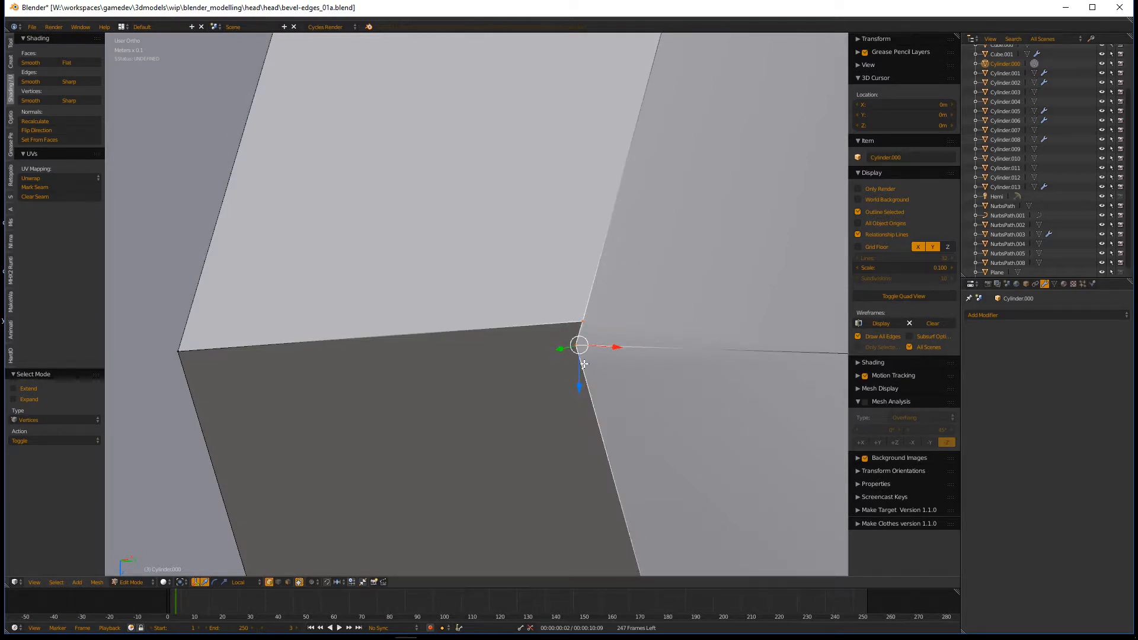
key("alt+m")
left_click(585, 375)
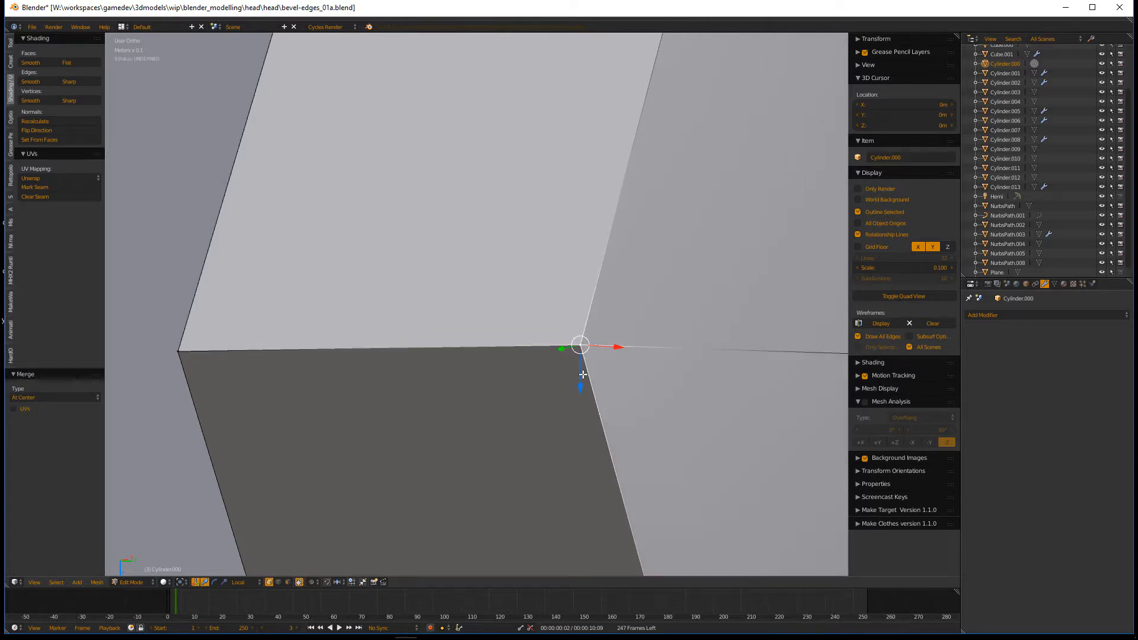
scroll(583, 375, "down", 5)
Step: Fill successive bridge faces from the merged corner's cross edge along the remaining open gap between the cylinder and the pipe
key("ctrl+Tab")
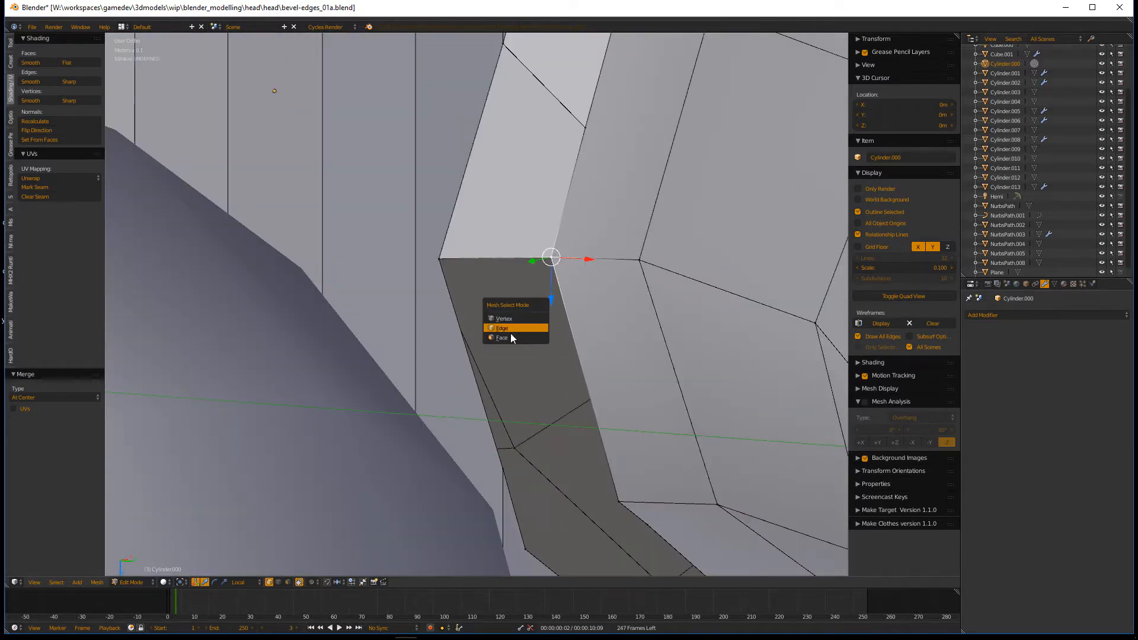
left_click(509, 329)
right_click(503, 271)
middle_click_drag(634, 478, 565, 345, "shift")
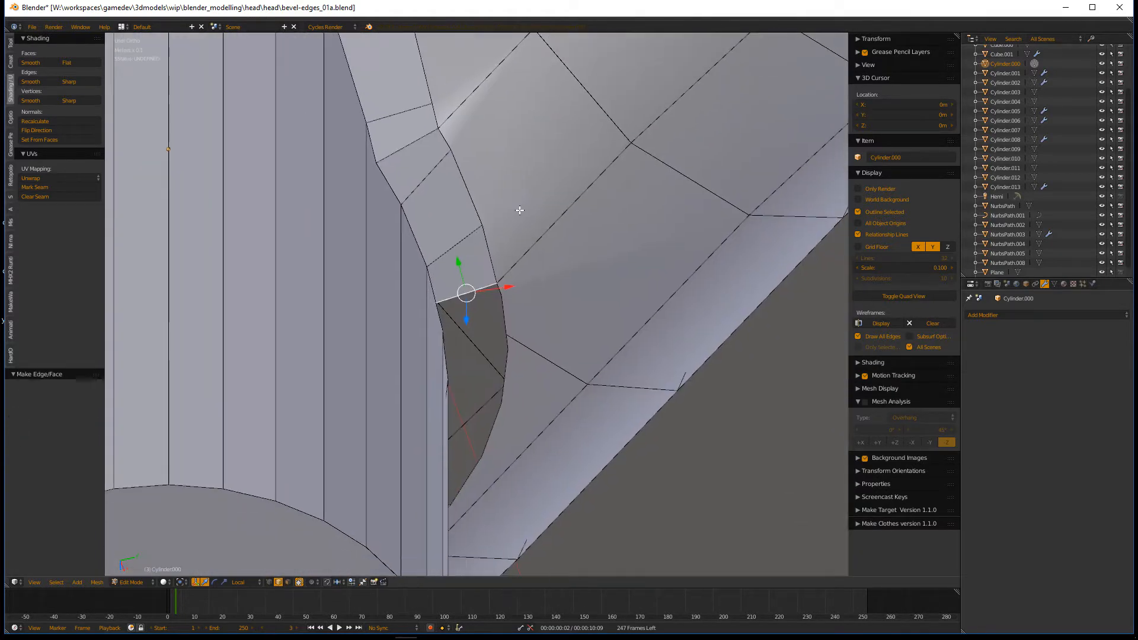
key("f")
key("f")
middle_click_drag(609, 453, 490, 402)
key("f")
key("f")
key("f")
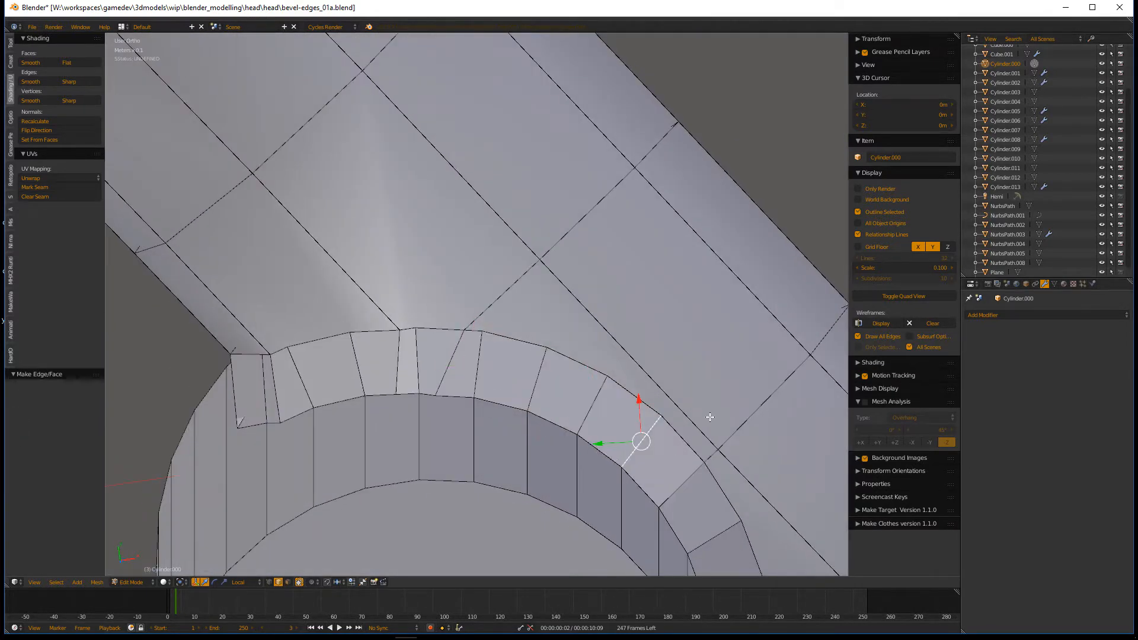
middle_click_drag(709, 417, 597, 403)
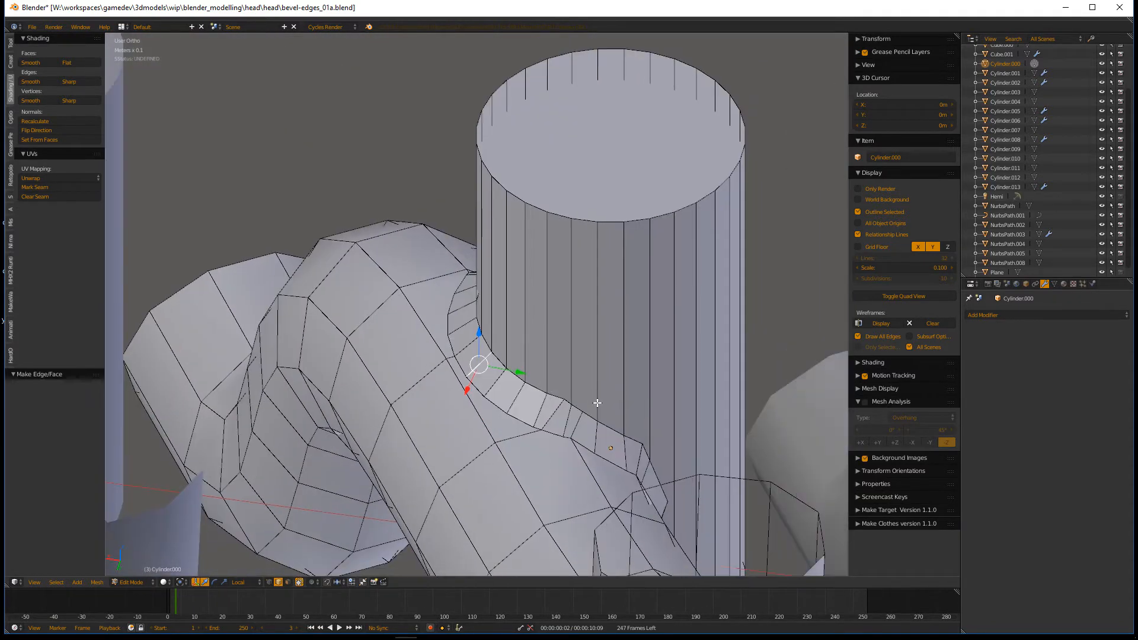
Step: Add a single loop cut along the bridge strip around the joint and scale it to about 0.964
scroll(597, 403, "up", 3)
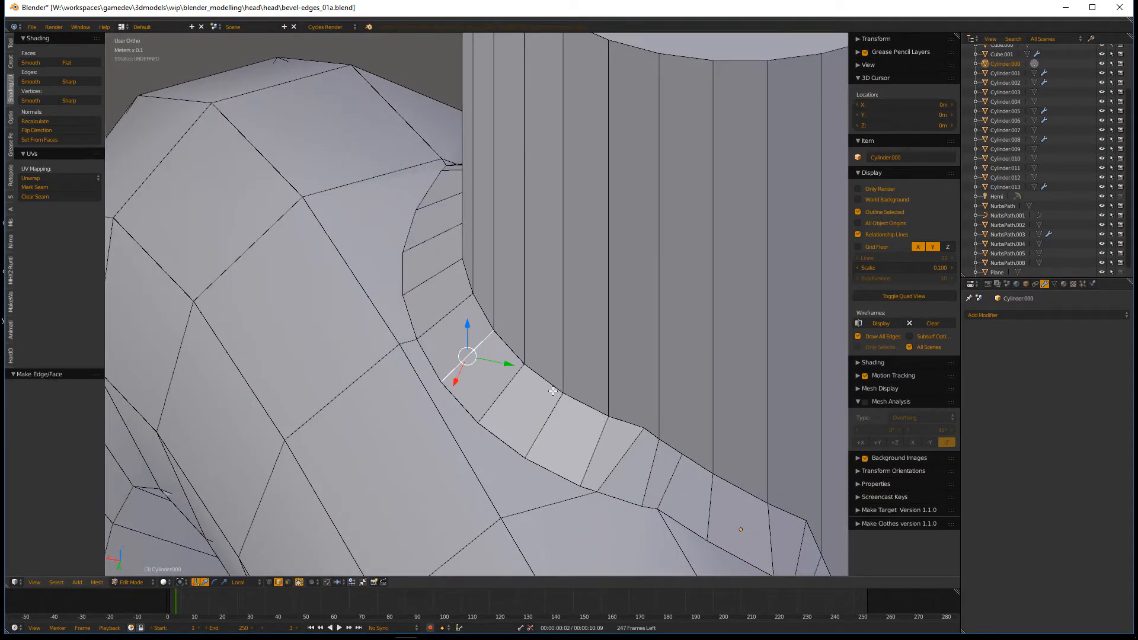
key("ctrl+r")
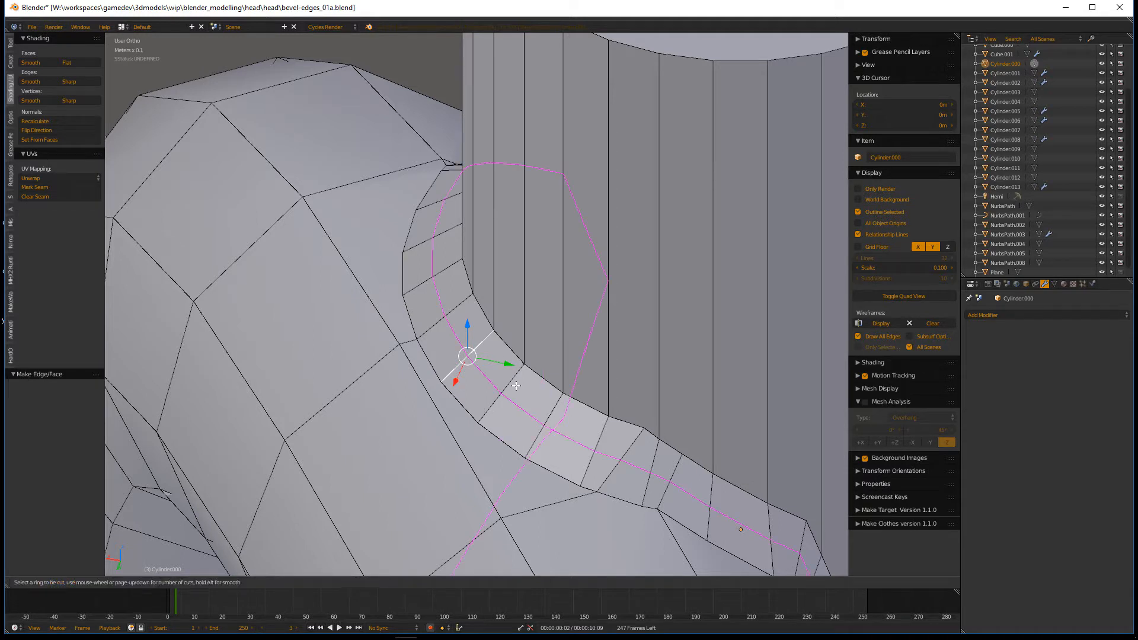
left_click(516, 386)
left_click(516, 386)
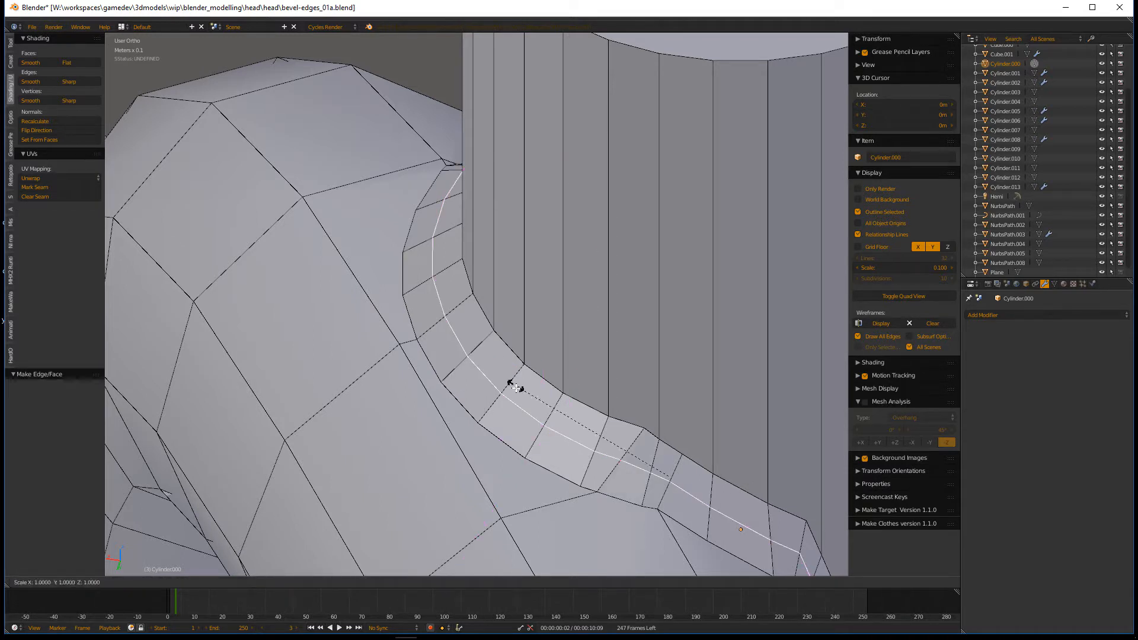
key("s")
left_click(519, 393)
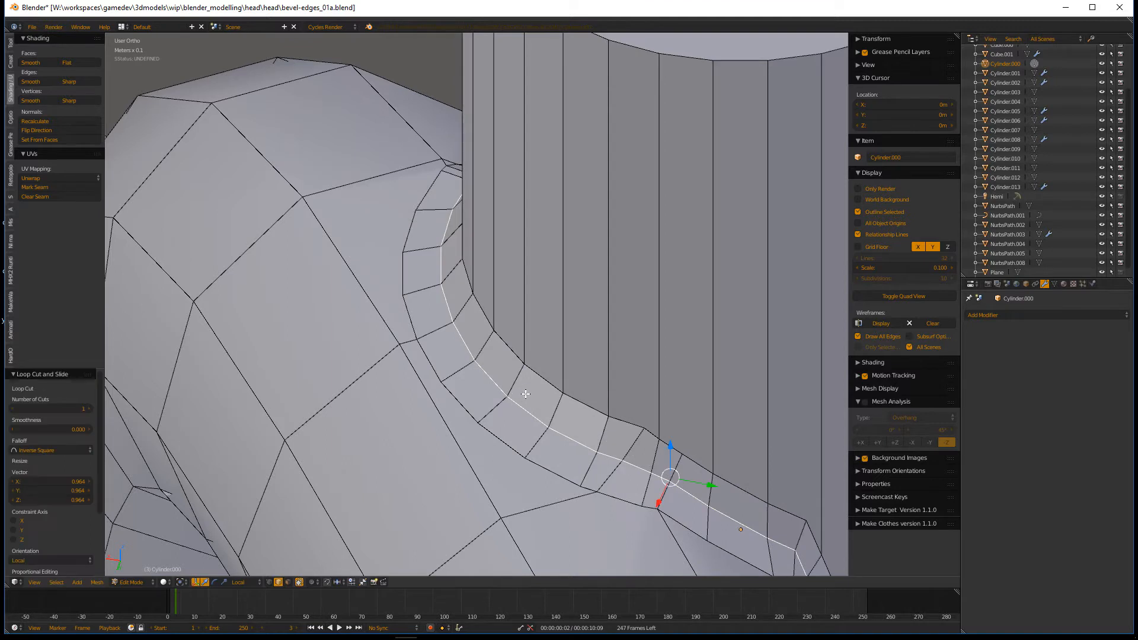
Step: Try a one-segment bevel with an offset of about 0.073 on the new edge loop, and undo it
key("ctrl+b")
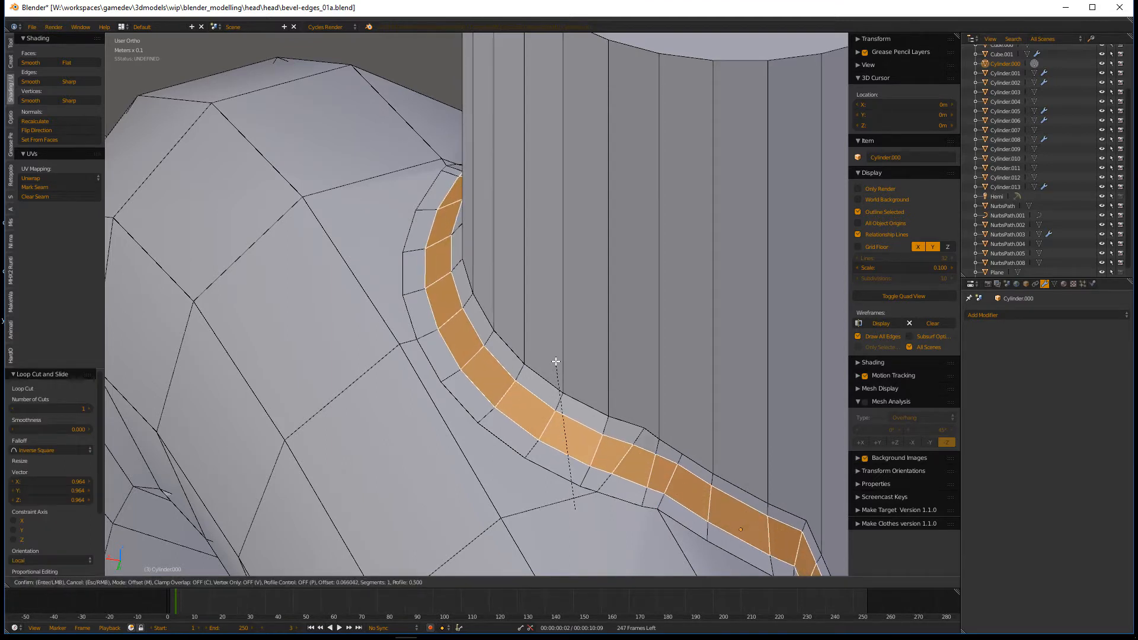
left_click(556, 359)
middle_click_drag(556, 359, 740, 396)
scroll(675, 399, "down", 5)
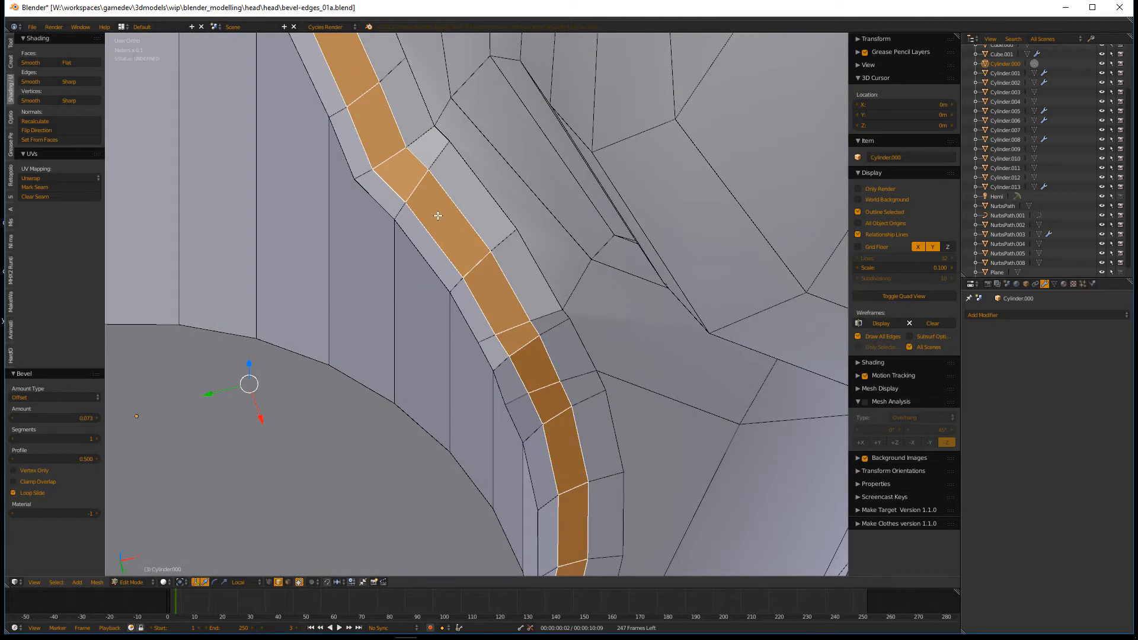
scroll(438, 215, "up", 3)
scroll(486, 283, "down", 4)
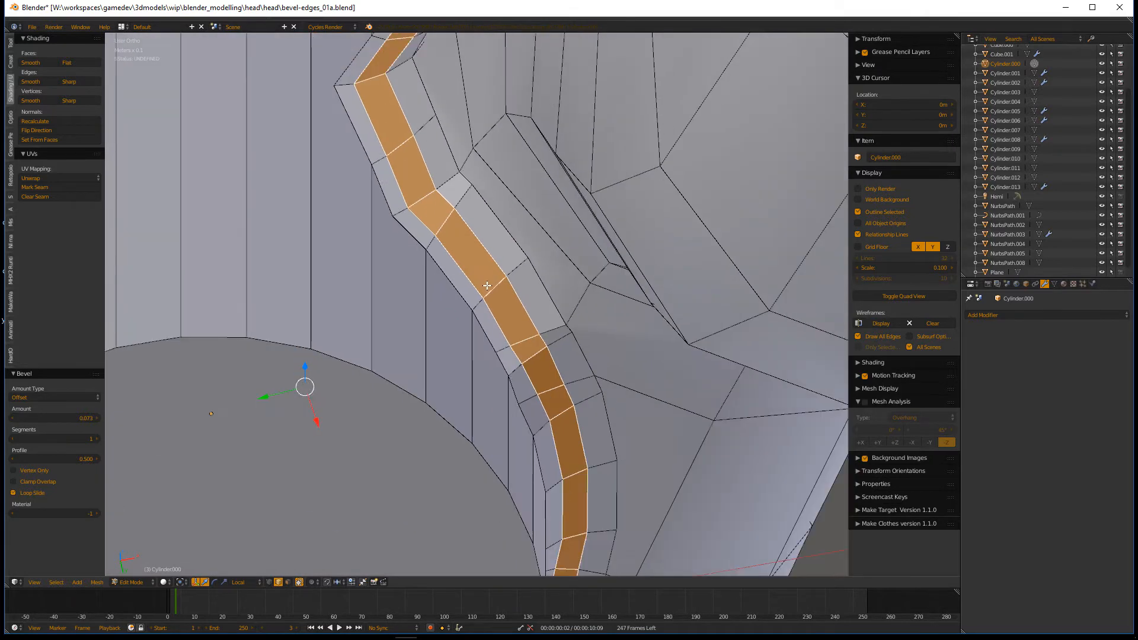
key("ctrl+z")
Step: Bevel the edge loop around the cylinder-pipe joint and return the mesh to Object Mode
middle_click_drag(552, 390, 206, 360)
middle_click_drag(271, 547, 476, 368, "shift")
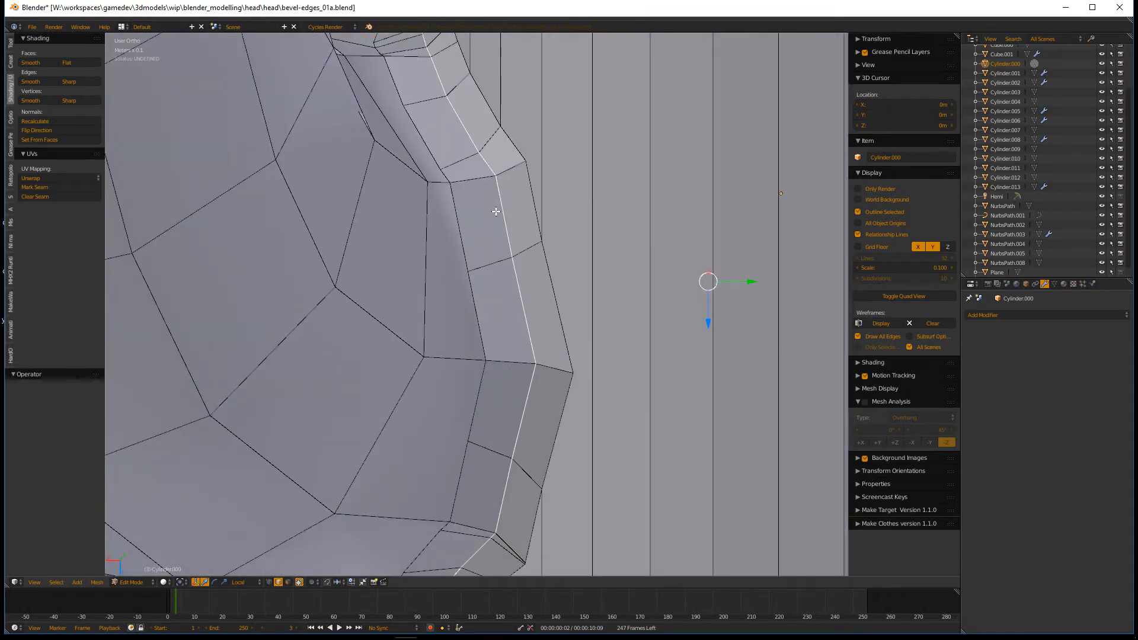
scroll(579, 338, "down", 3)
scroll(584, 321, "down", 3)
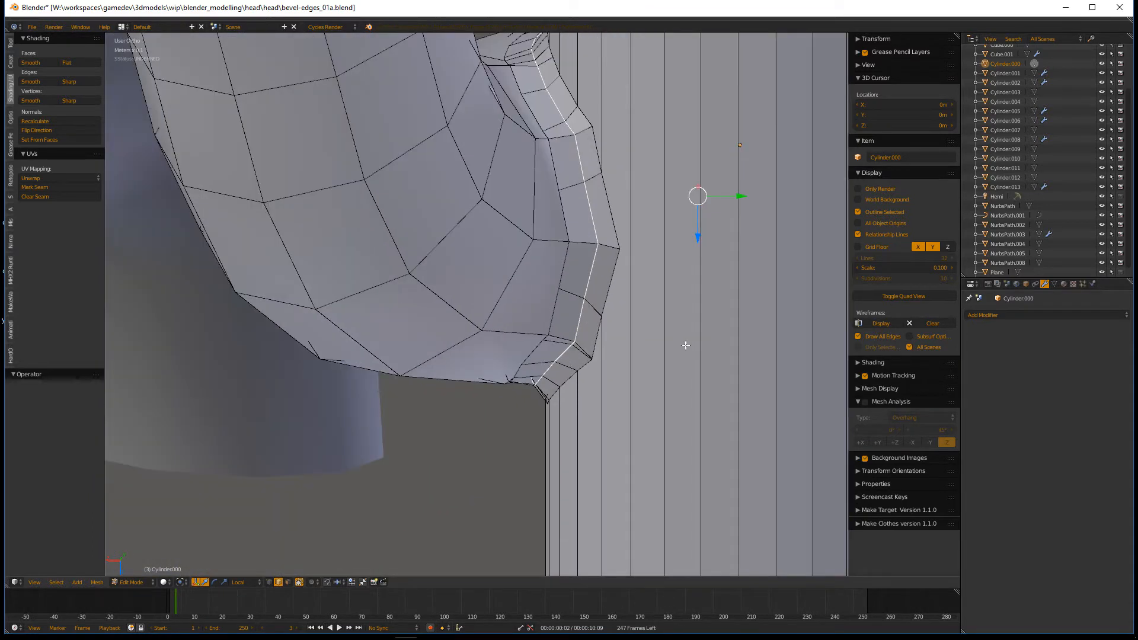
middle_click_drag(686, 345, 517, 370, "shift")
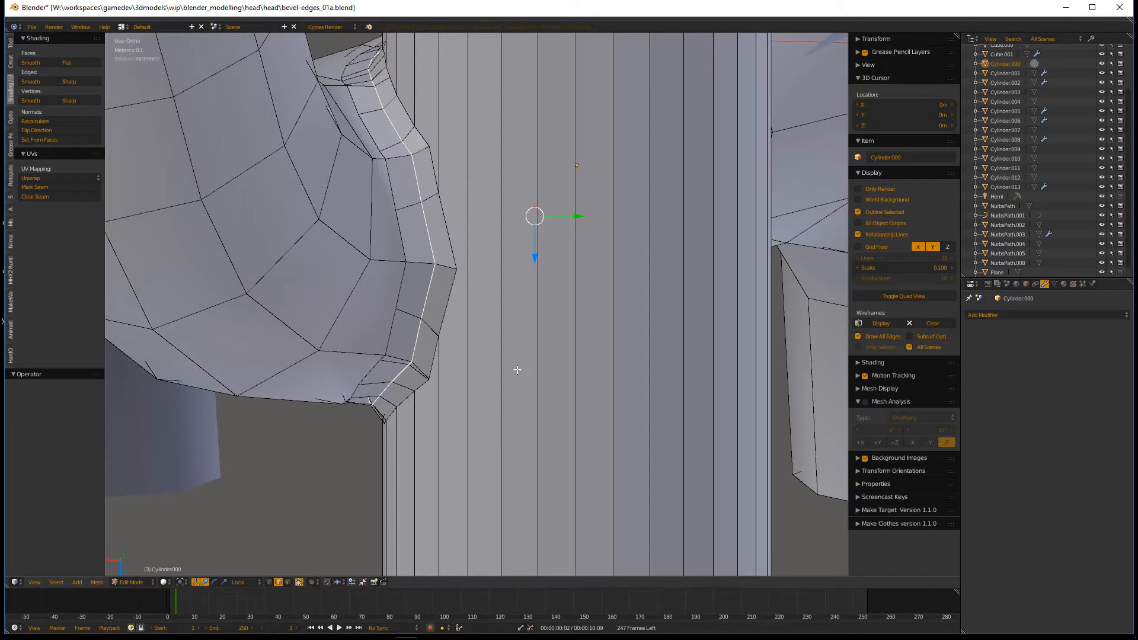
key("ctrl+b")
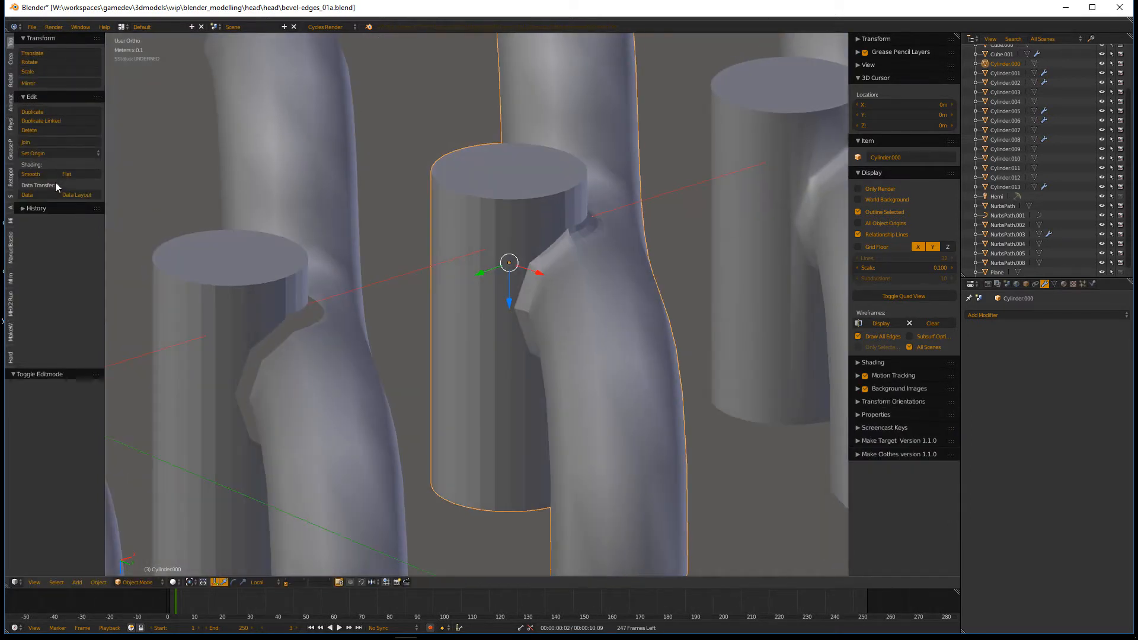
Step: Shade the joined cylinder and pipe smooth and add an Edge Split modifier with a 45° split angle
left_click(44, 173)
left_click(996, 316)
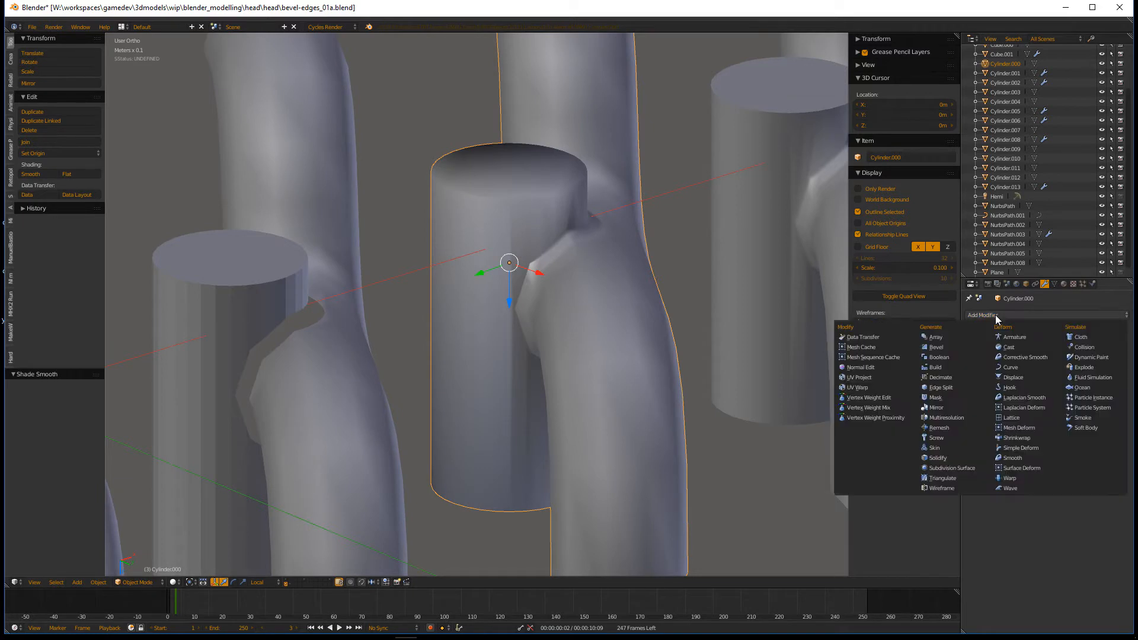
left_click(950, 386)
left_click(1005, 362)
type("4")
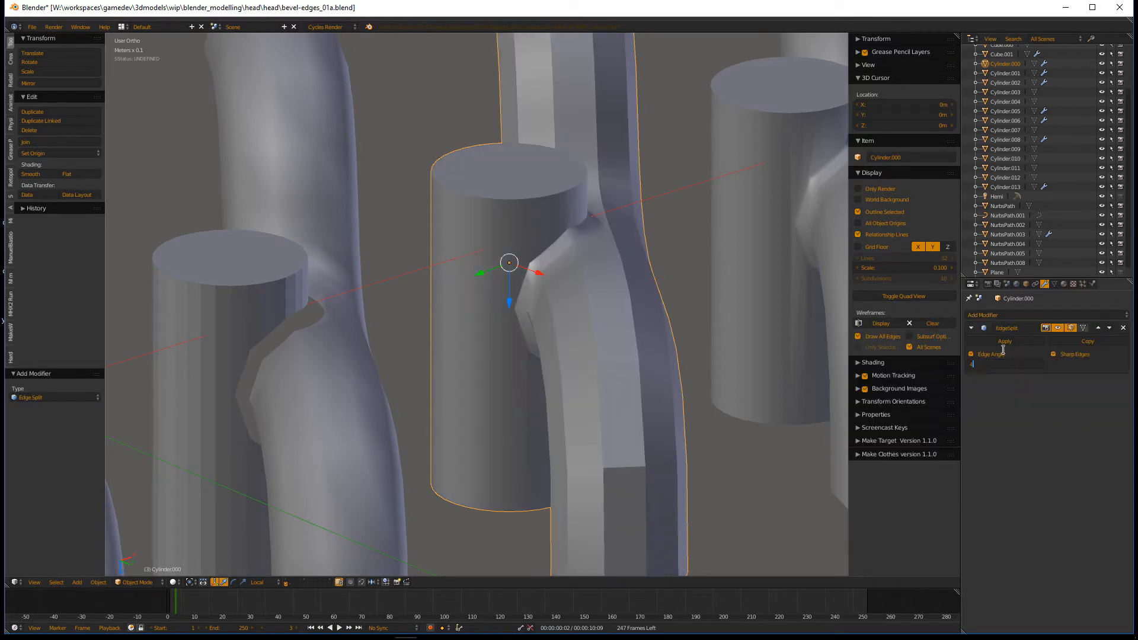
type("5")
key("Return")
Step: Raise the Edge Split modifier's split angle and disable its Edge Angle option, leaving only Sharp Edges enabled
scroll(625, 358, "down", 6)
scroll(623, 373, "up", 5)
middle_click_drag(618, 382, 625, 354)
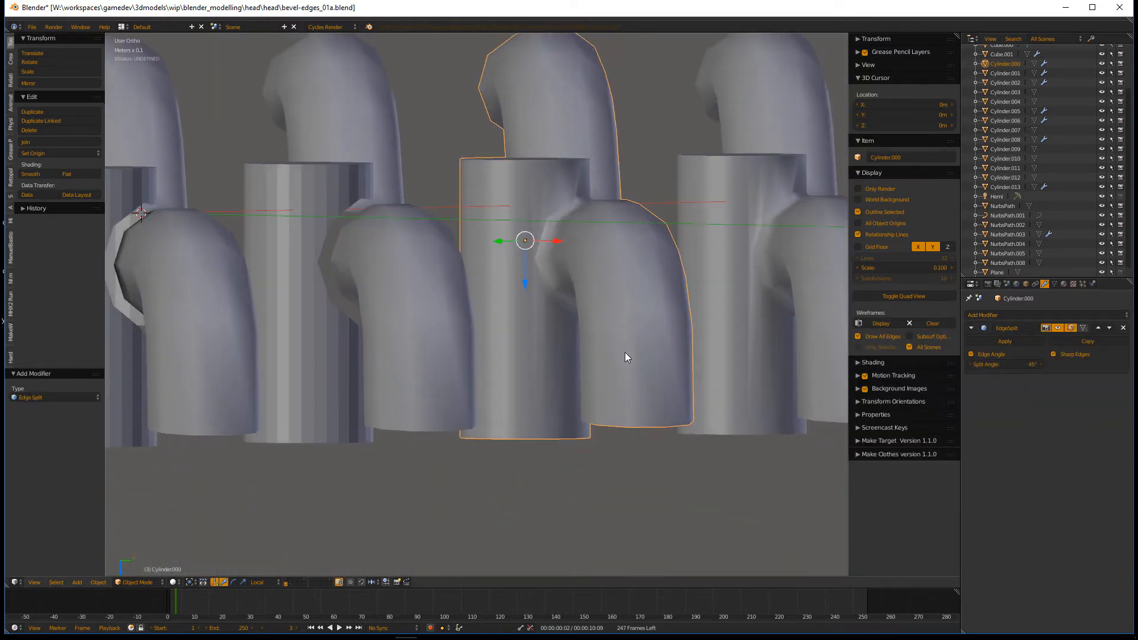
scroll(548, 281, "up", 4)
middle_click_drag(573, 204, 564, 234)
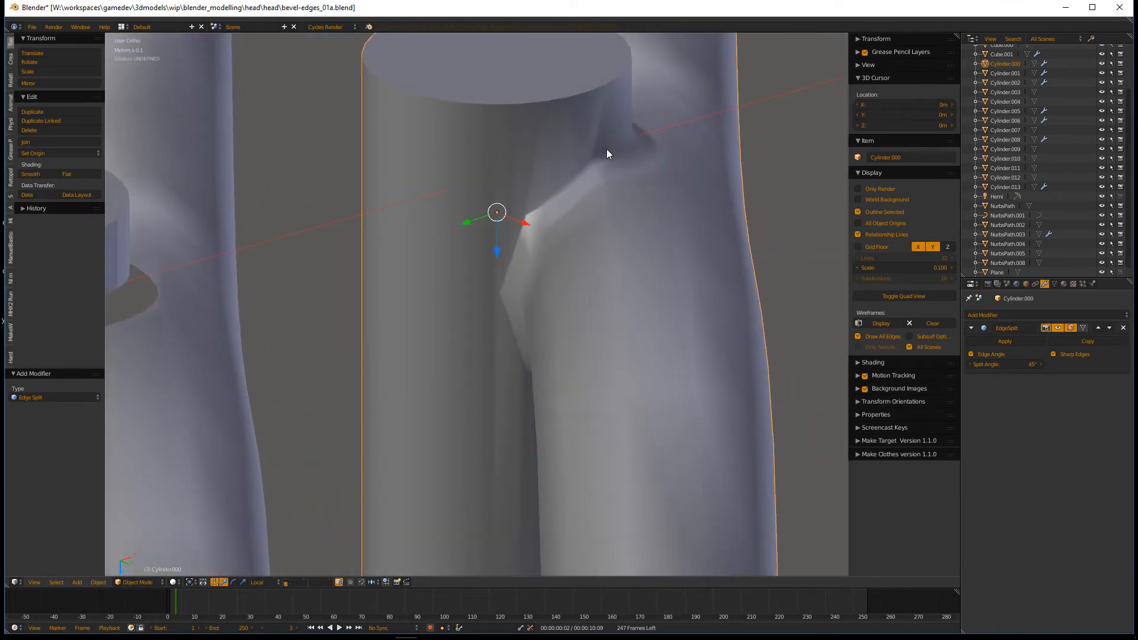
middle_click_drag(591, 156, 609, 190)
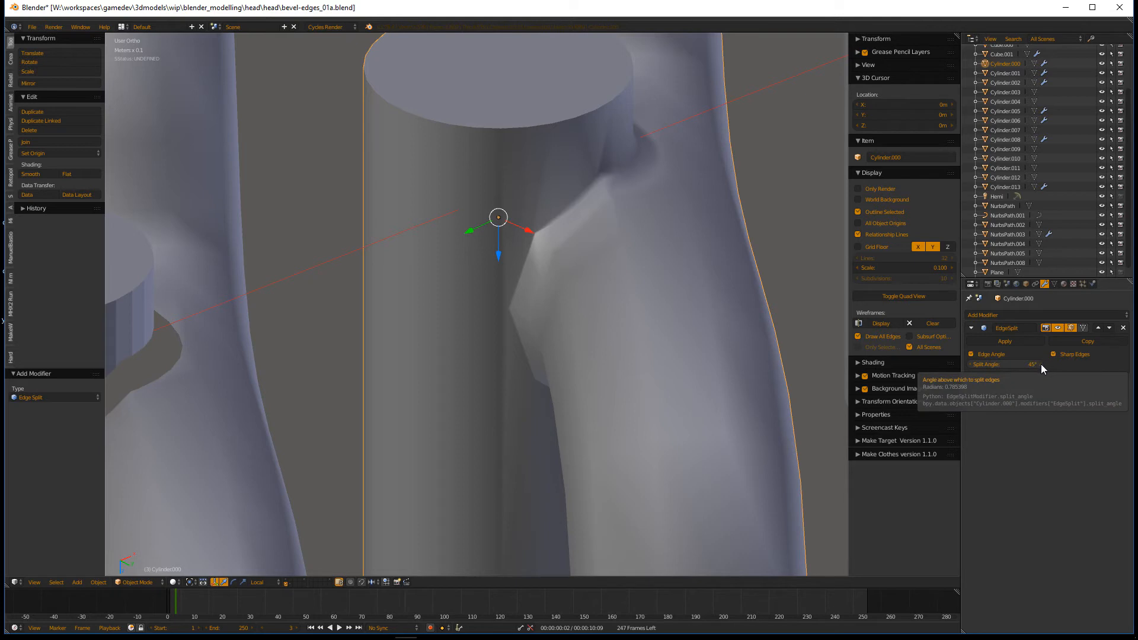
mouse_move(1016, 365)
left_mouse_down()
mouse_move(1126, 367)
mouse_move(161, 364)
mouse_move(264, 378)
left_mouse_up()
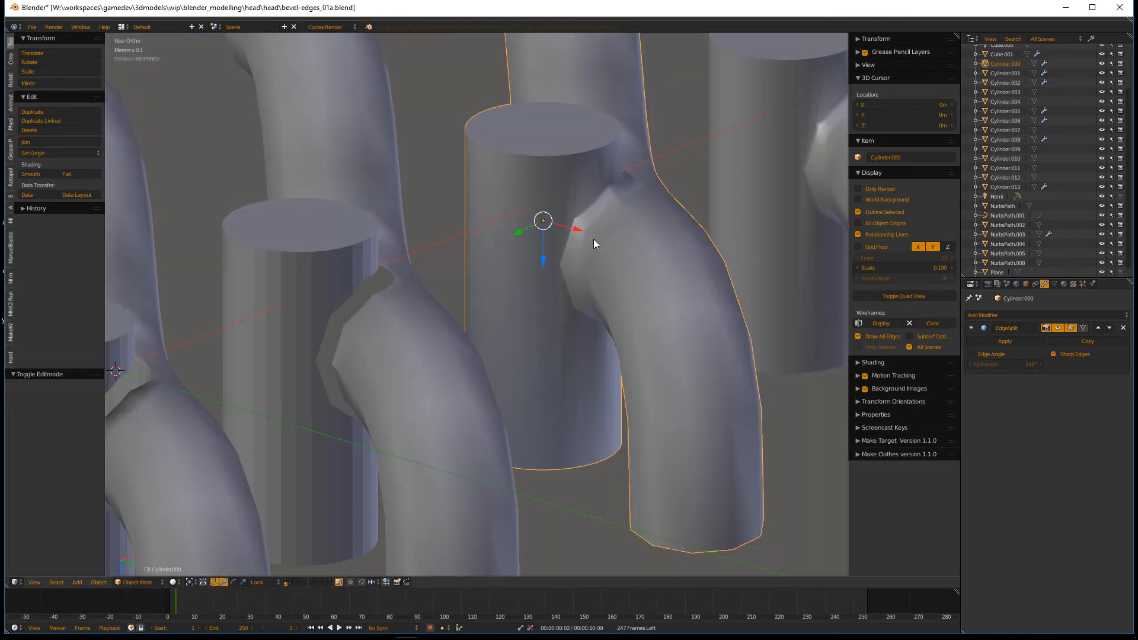
middle_click_drag(592, 240, 648, 171)
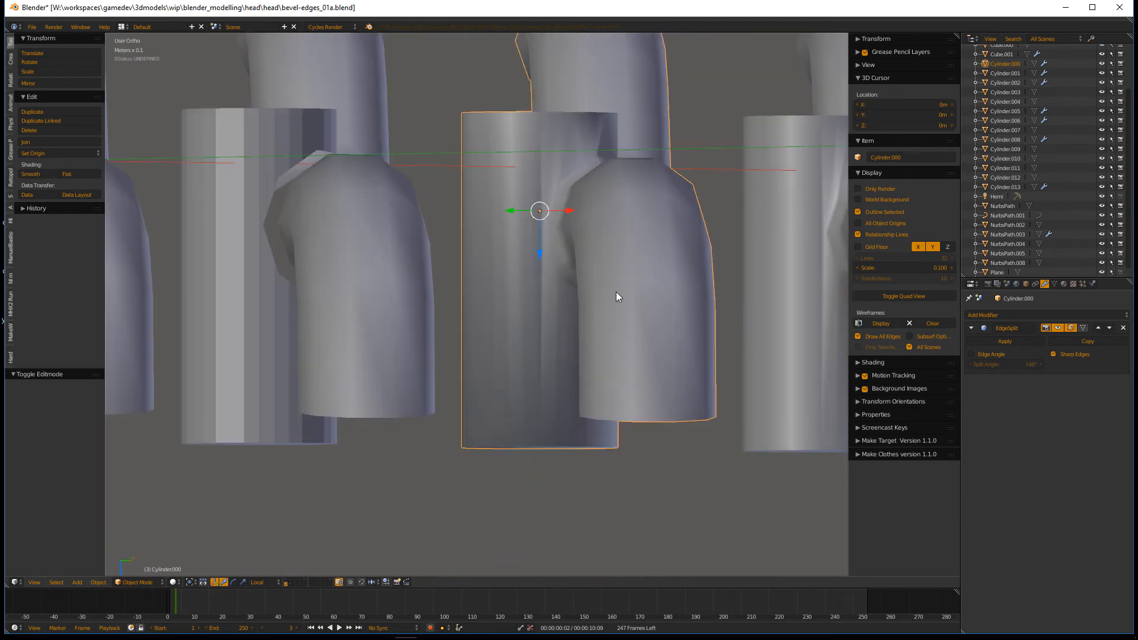
middle_click_drag(617, 291, 698, 290)
scroll(649, 268, "down", 4)
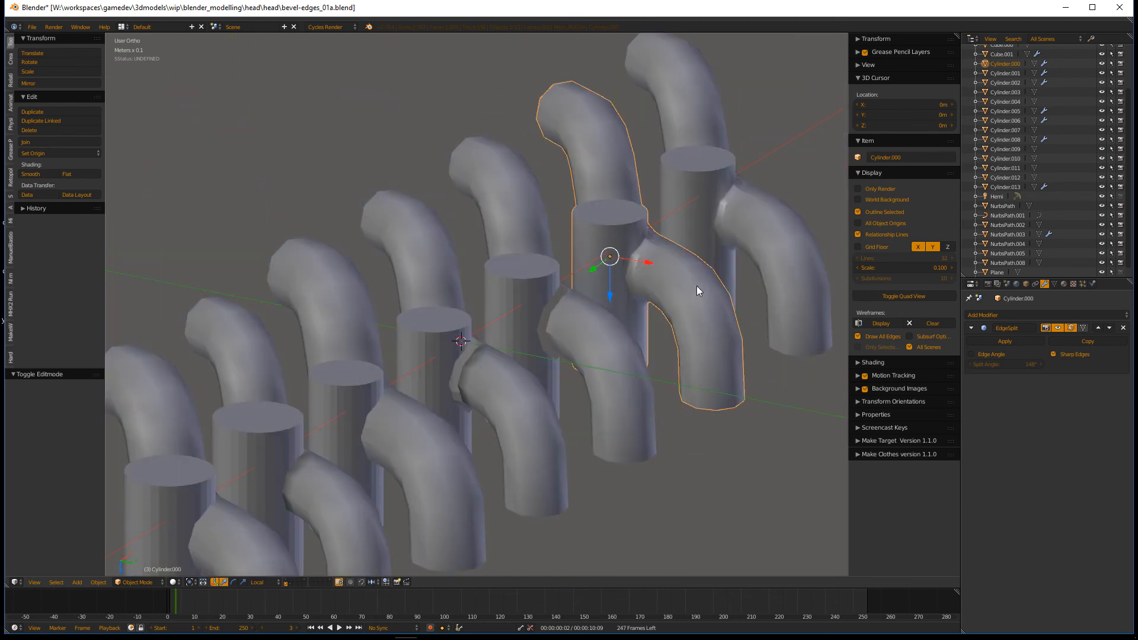